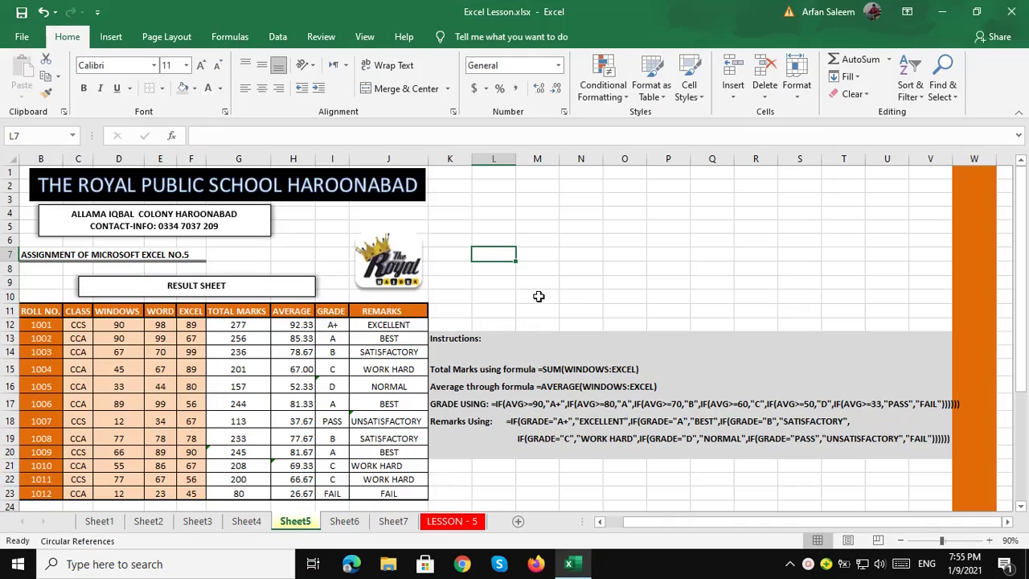
Step: Review the first employee's basic pay, allowances, GP fund and net pay cells on Sheet4 and go back to Sheet5
left_click(247, 522)
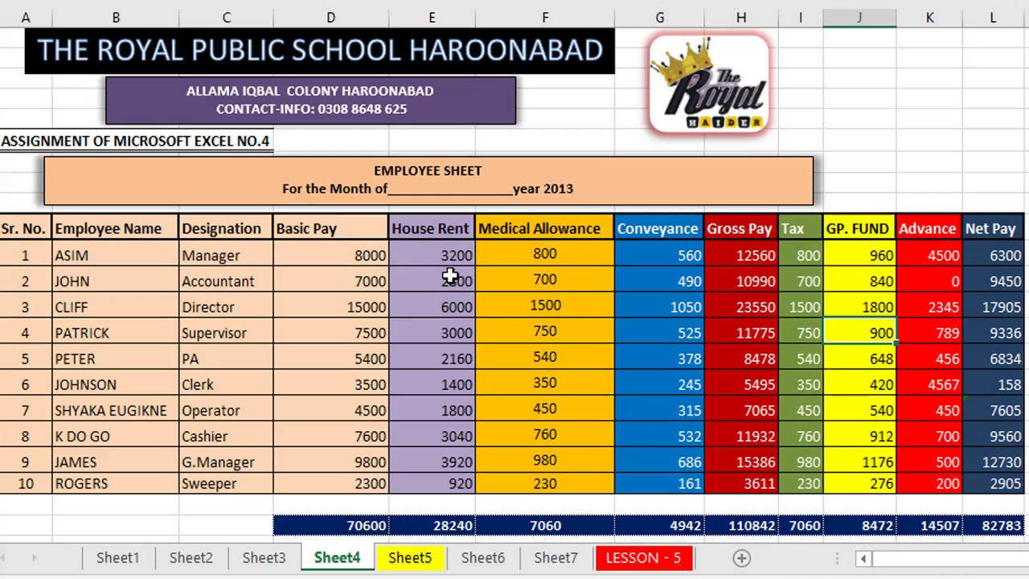
left_click(356, 256)
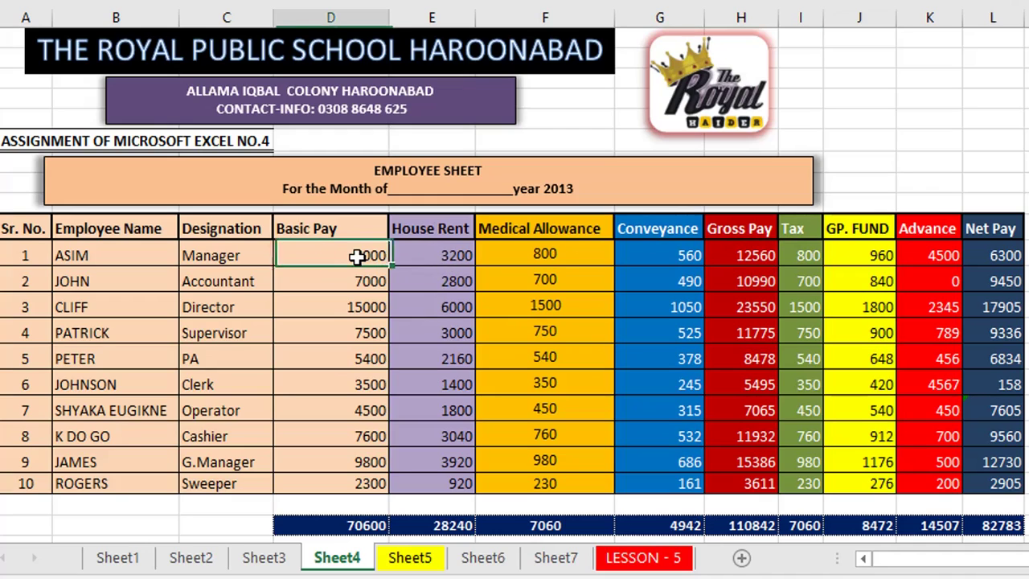
left_click(424, 255)
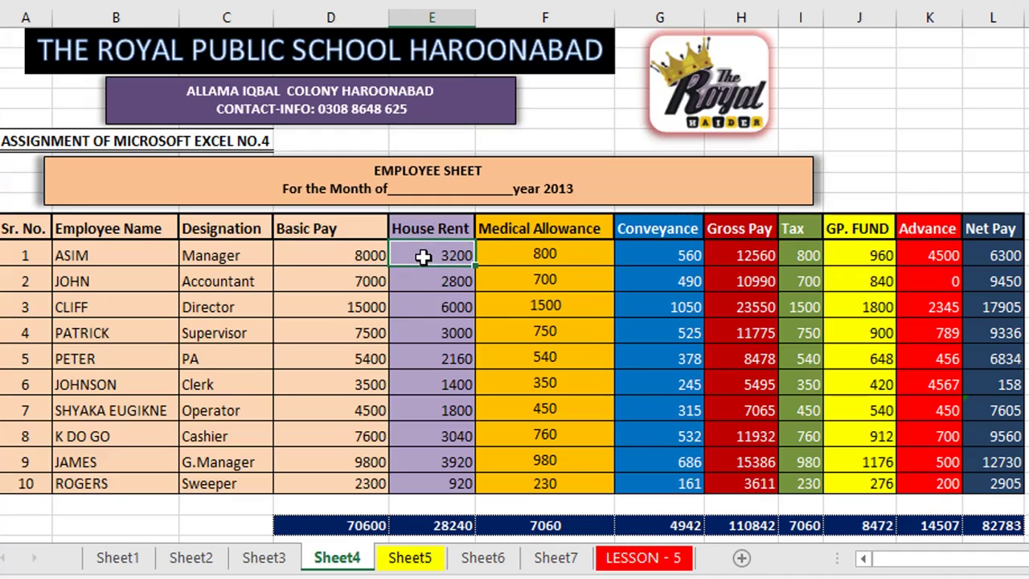
left_click(545, 252)
left_click(680, 252)
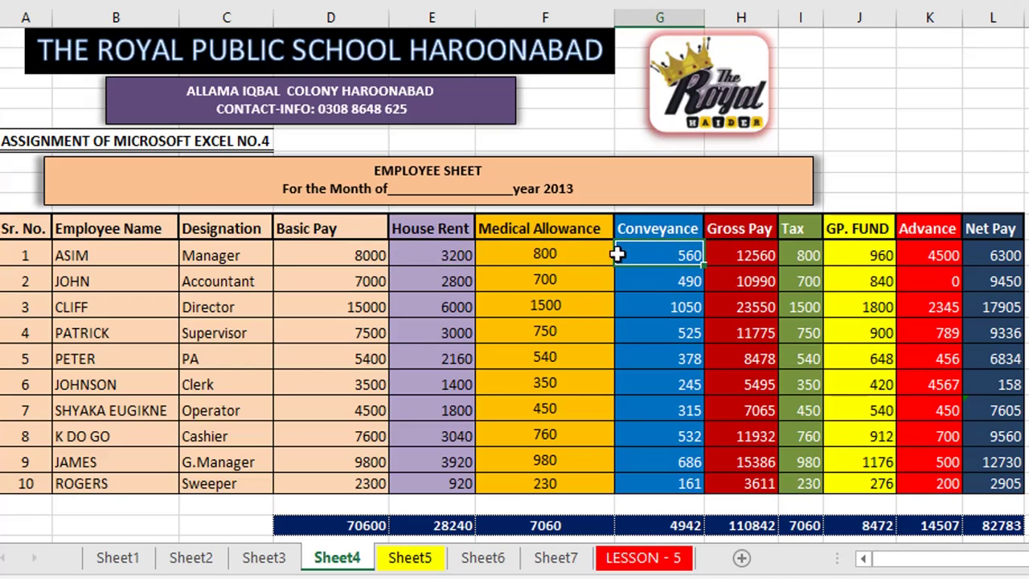
left_click(378, 256)
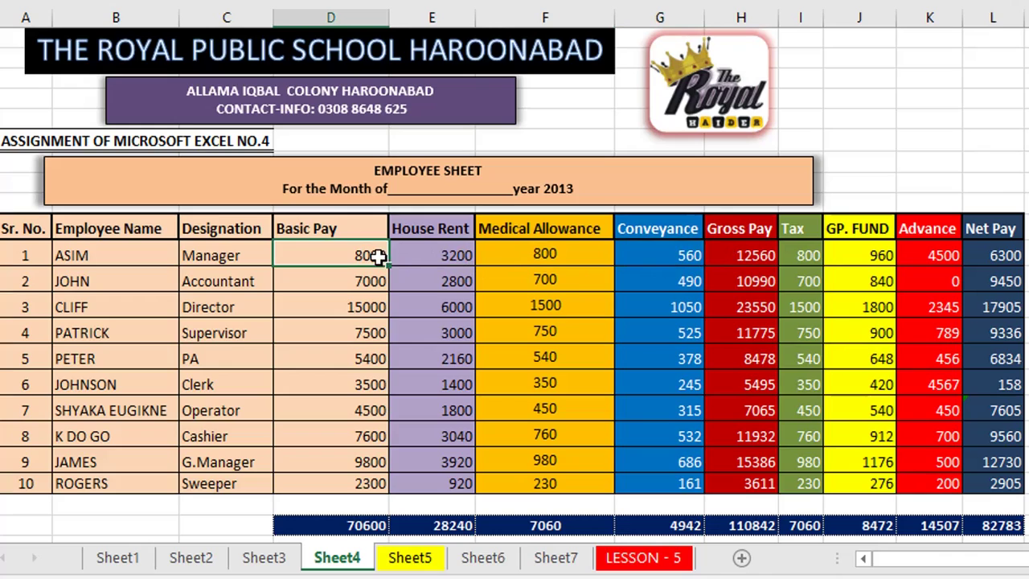
left_click(435, 255)
left_click(553, 252)
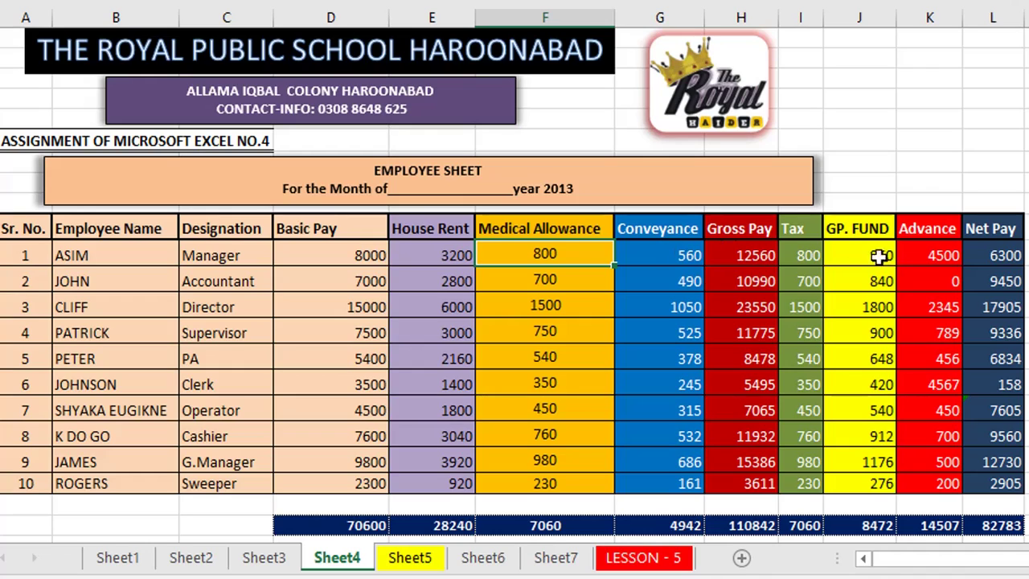
left_click(879, 256)
left_click(996, 256)
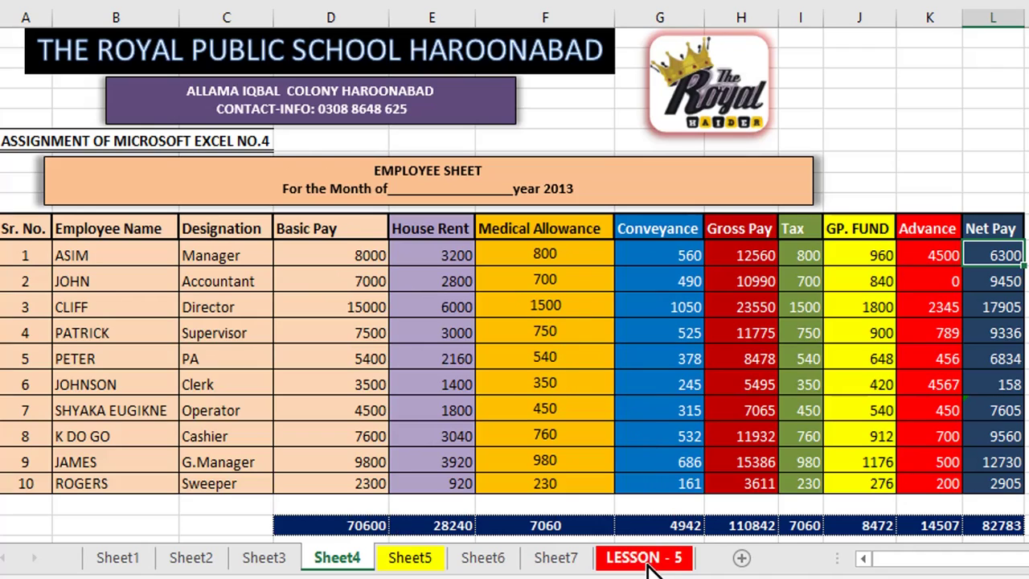
left_click(437, 560)
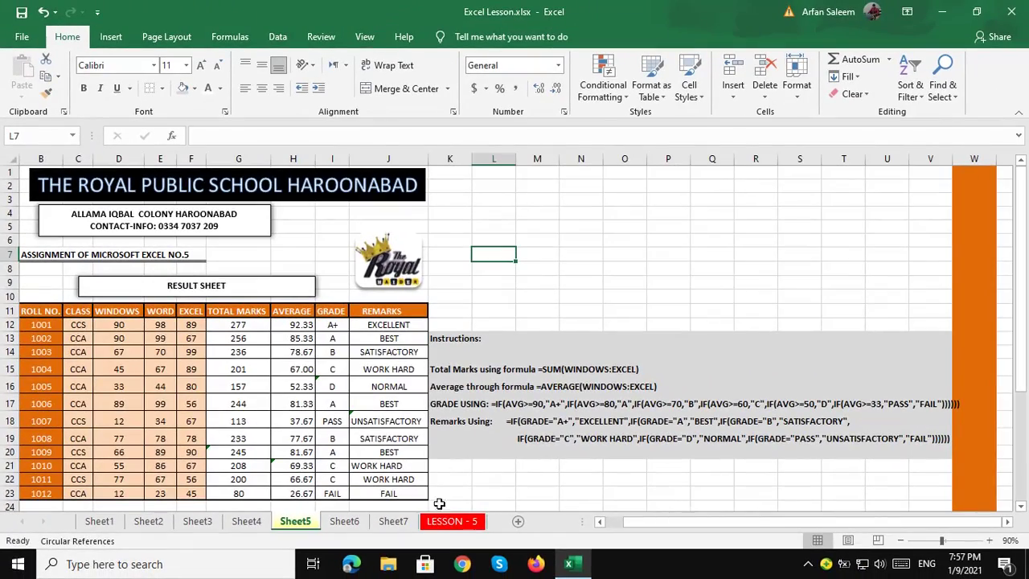
Step: On the LESSON - 5 sheet, draw a text box about 4.33" wide and 0.53" high below the assignment line
left_click(448, 522)
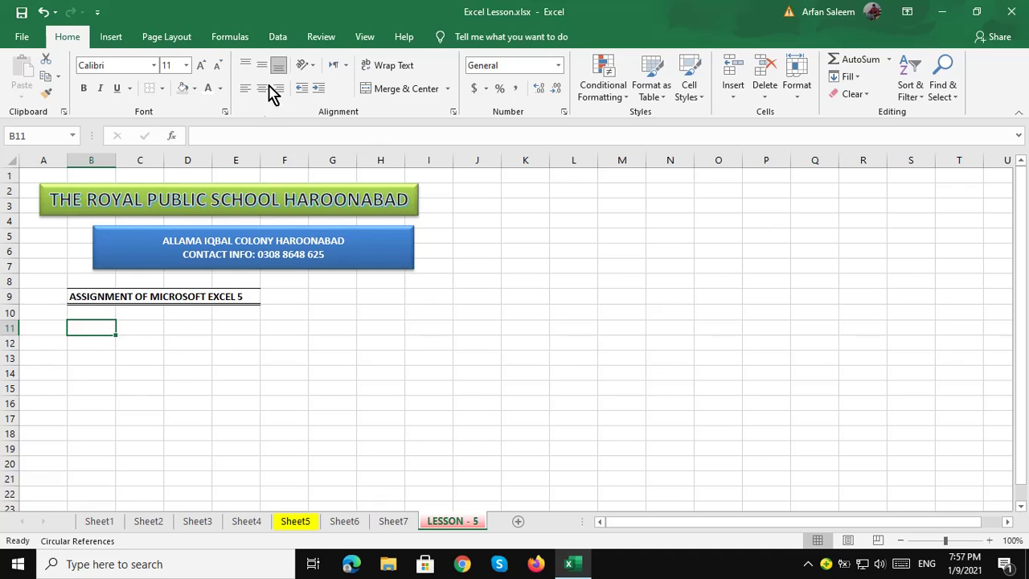
left_click(114, 45)
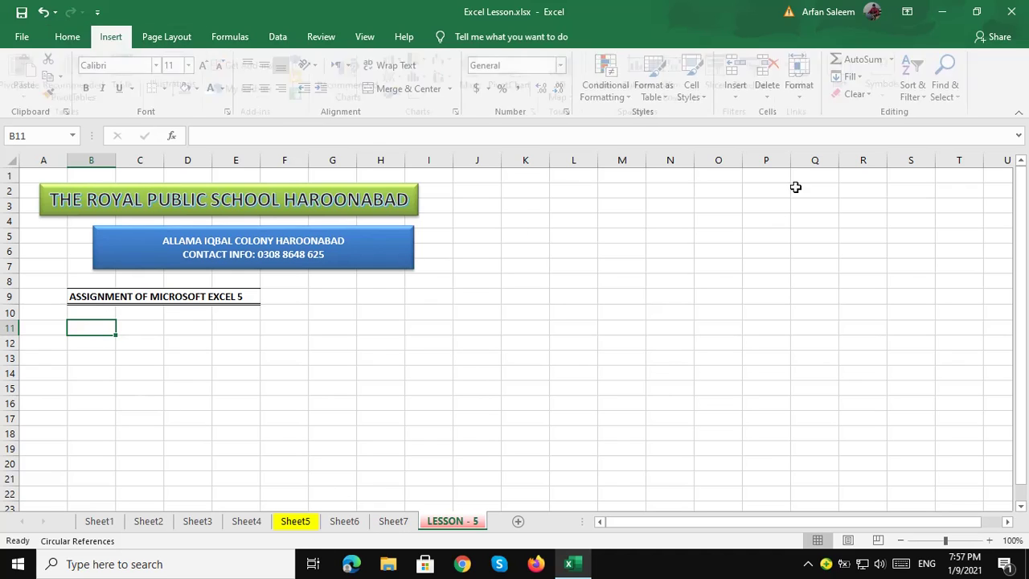
left_click(843, 85)
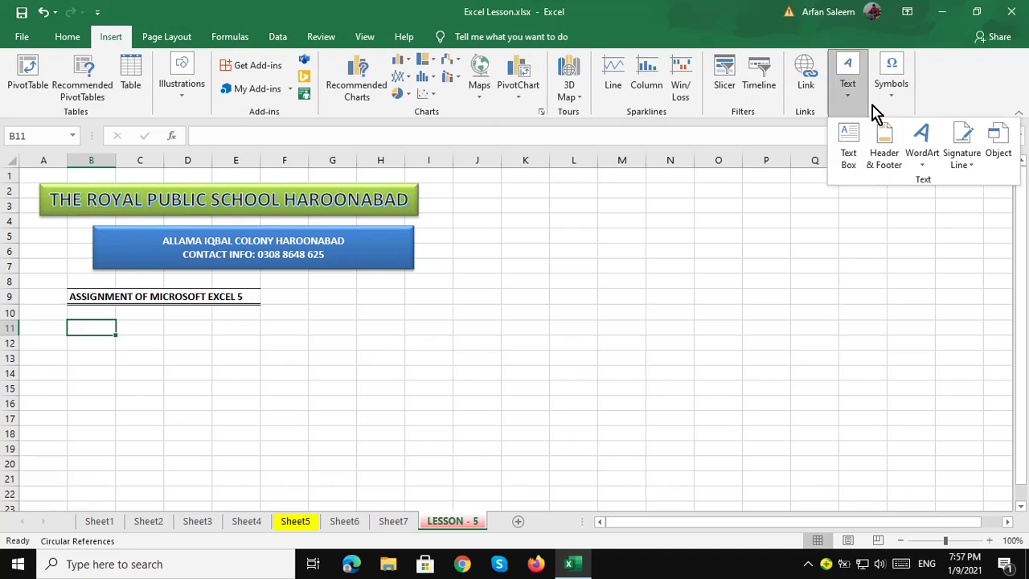
left_click(851, 149)
left_click_drag(95, 322, 409, 360)
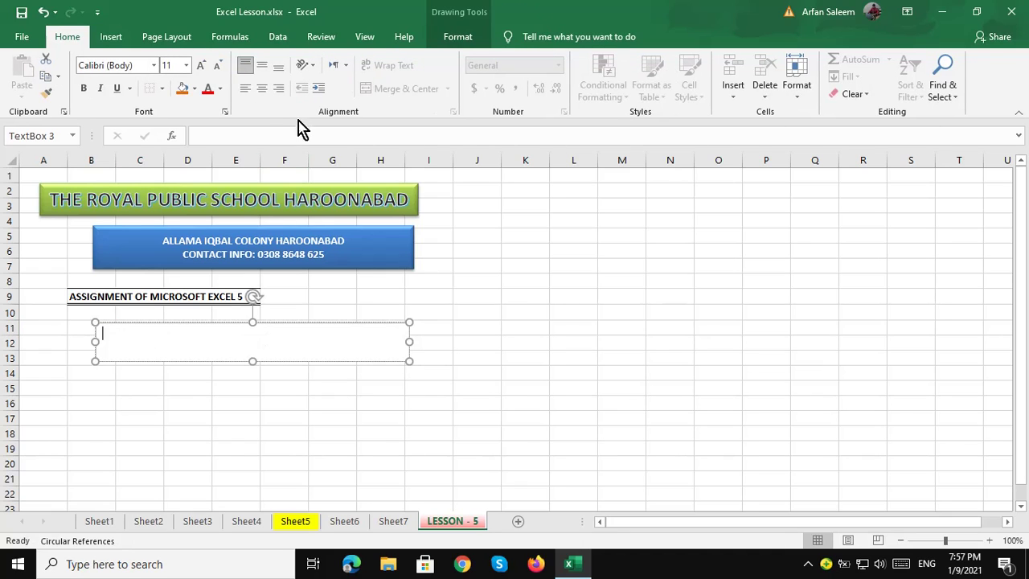
Step: Centre the new text box's content horizontally and vertically and enter RESULT SHEET in it
left_click(261, 87)
left_click(261, 66)
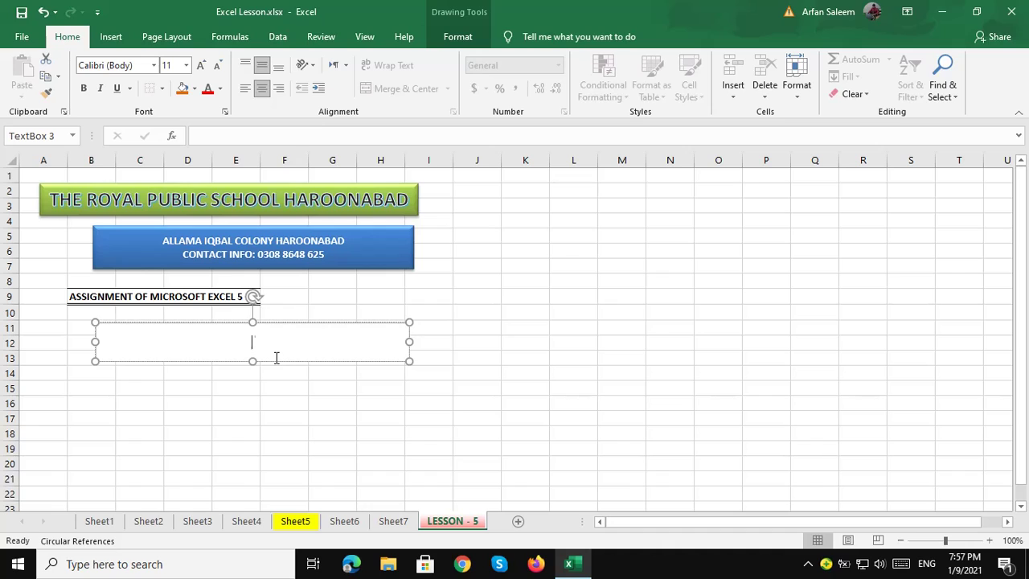
type("RESULT SHEET")
Step: Make the RESULT SHEET text bold and enlarge it to size 16
triple_click(275, 342)
left_click(83, 87)
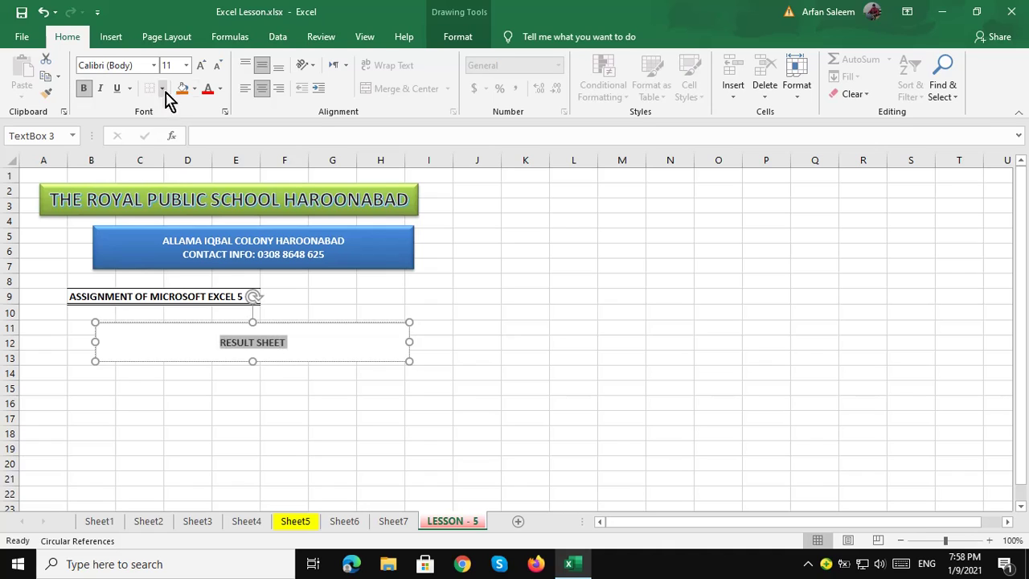
left_click(201, 65)
left_click(201, 64)
left_click(201, 64)
Step: Apply the glossy orange theme style to the RESULT SHEET box and move it up just under the assignment line
left_click(305, 323)
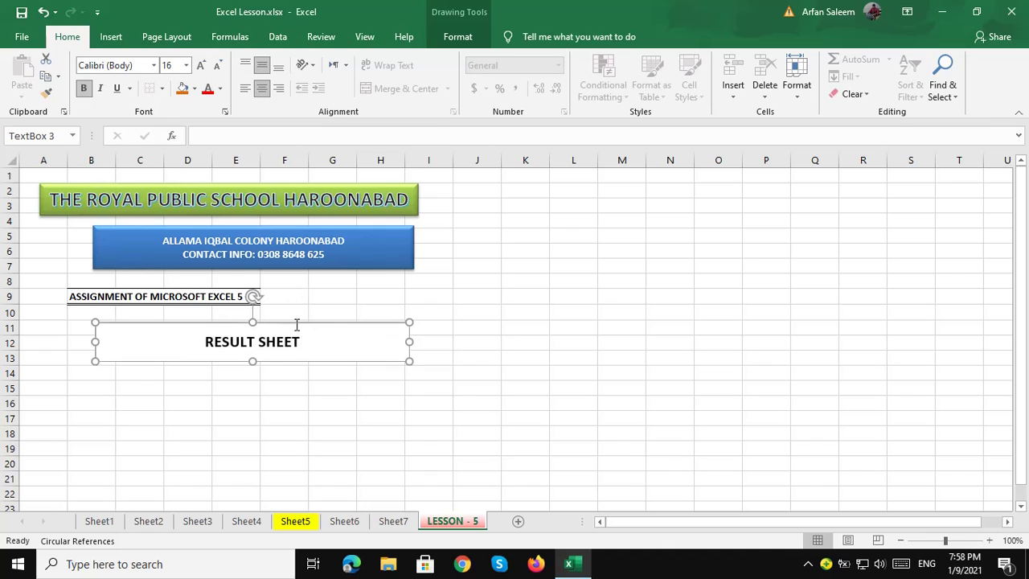
left_click(458, 36)
left_click(322, 101)
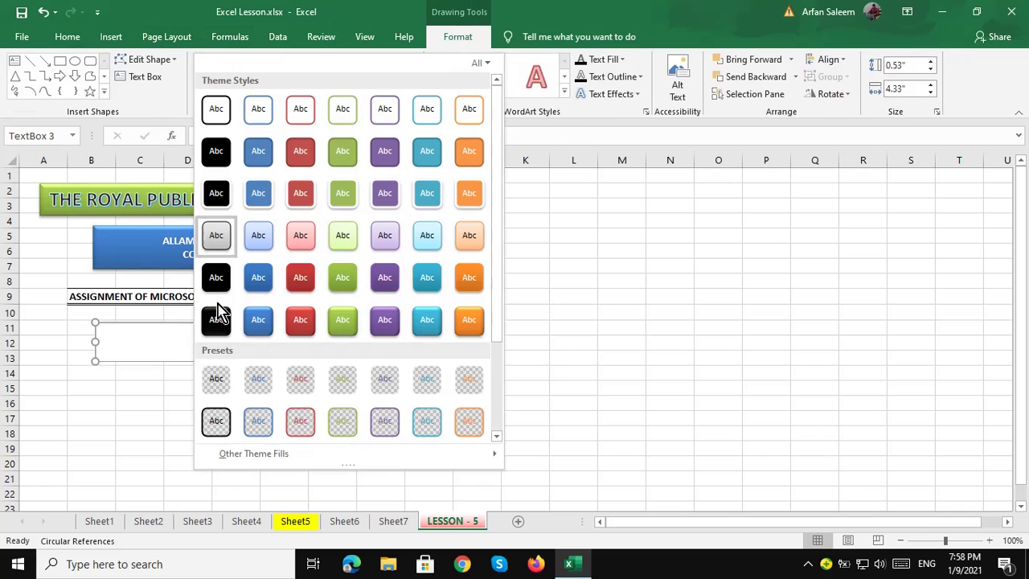
left_click(470, 325)
mouse_move(304, 320)
left_mouse_down()
mouse_move(289, 303)
mouse_move(299, 313)
left_mouse_up()
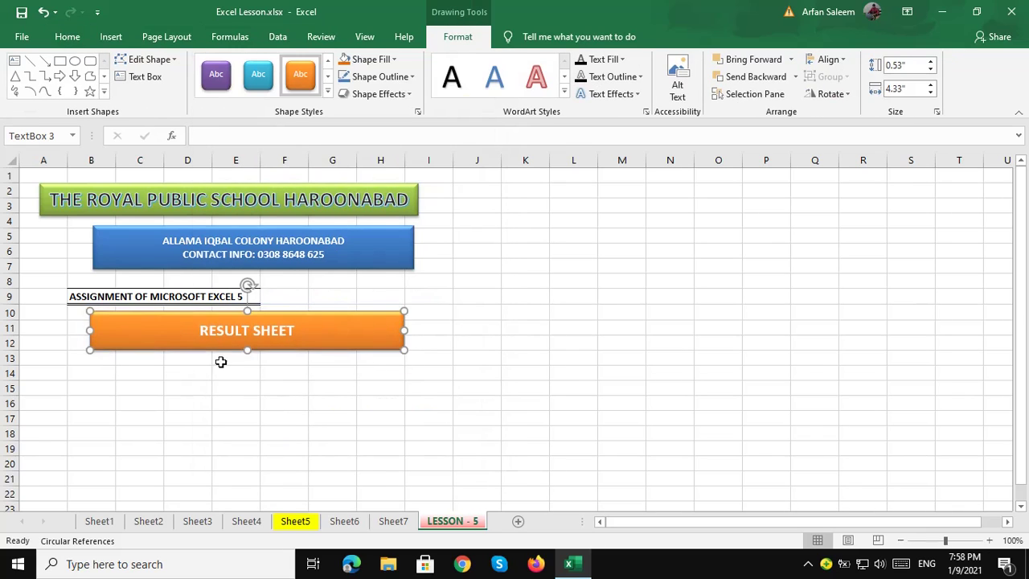
Step: Enter the table headings ROLL NO. in B14 and NAME in C14
left_click(105, 374)
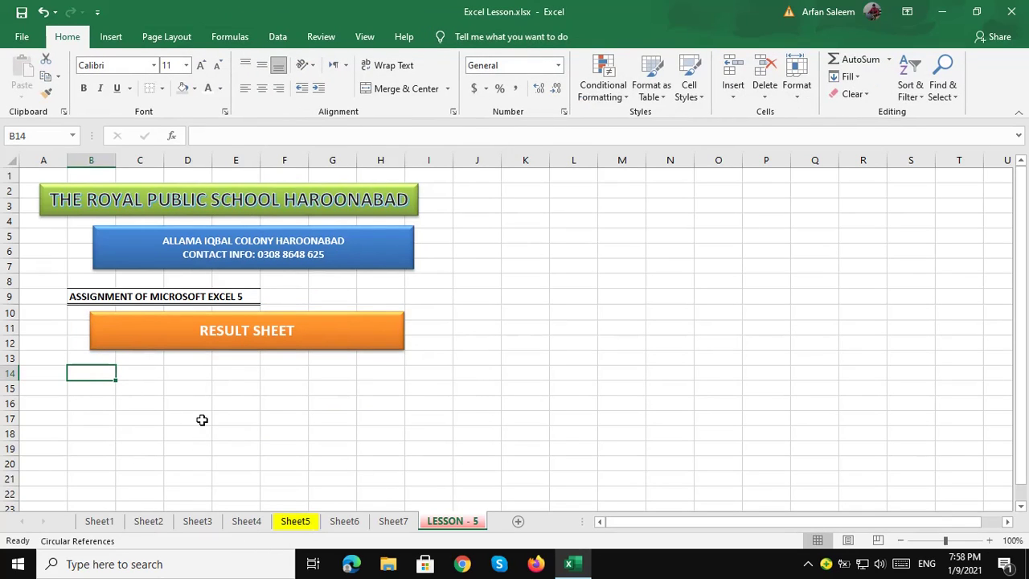
type("rO")
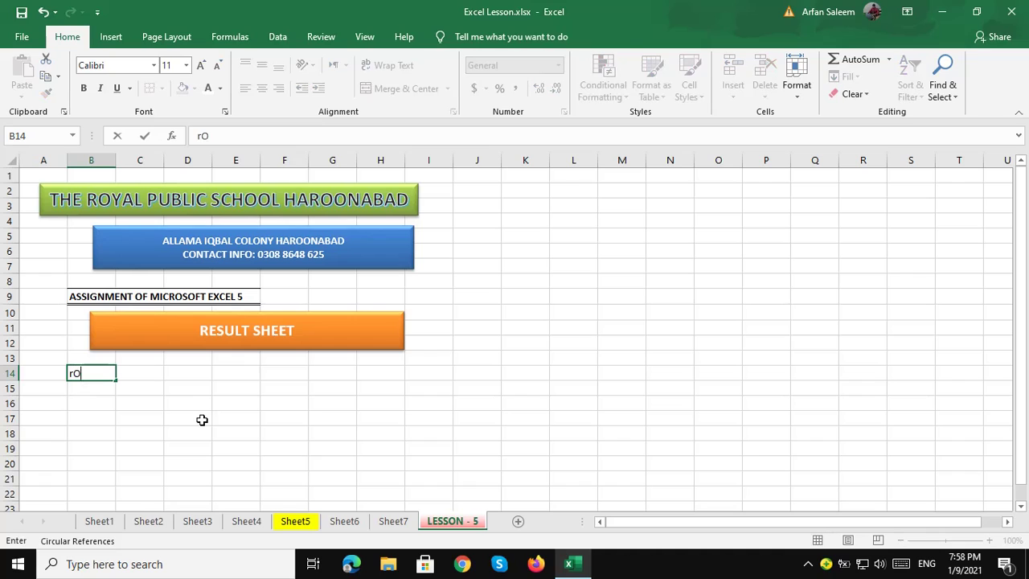
type("LL NO.")
key("Tab")
type("NAME")
key("Tab")
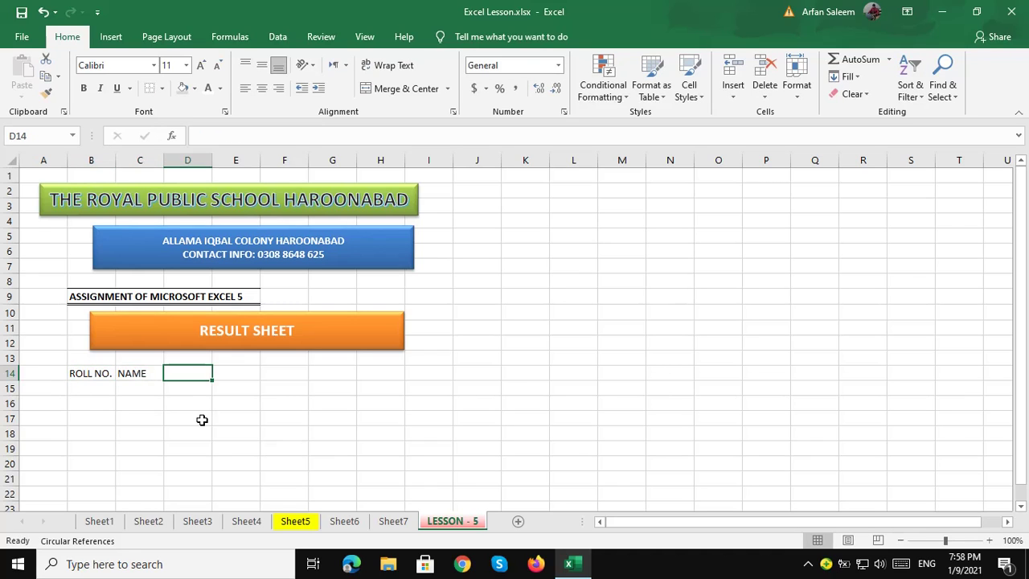
Step: Check the table headings on Sheet5 and replace the heading in C14 of LESSON - 5 with CLASS
left_click(295, 521)
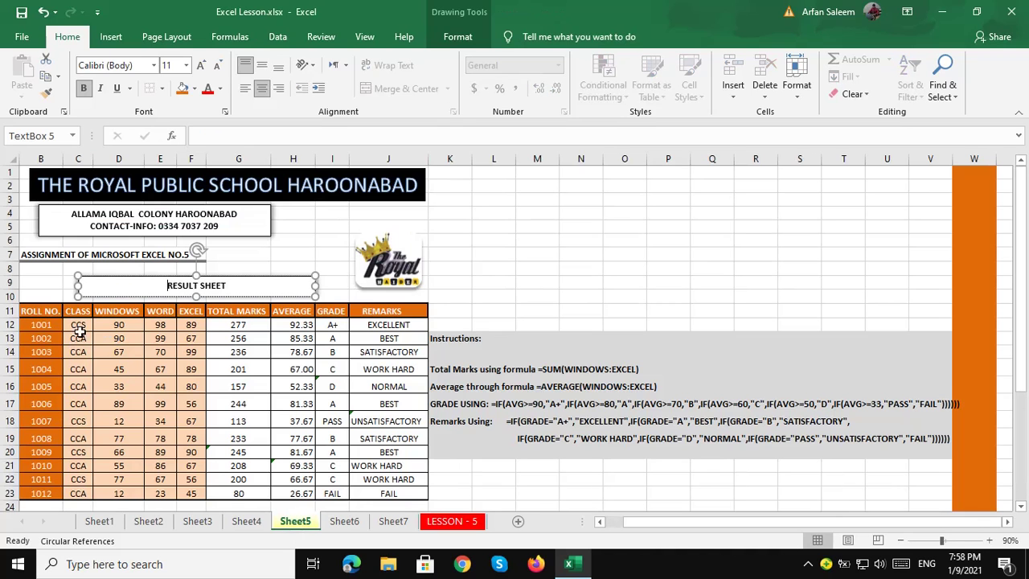
left_click(452, 521)
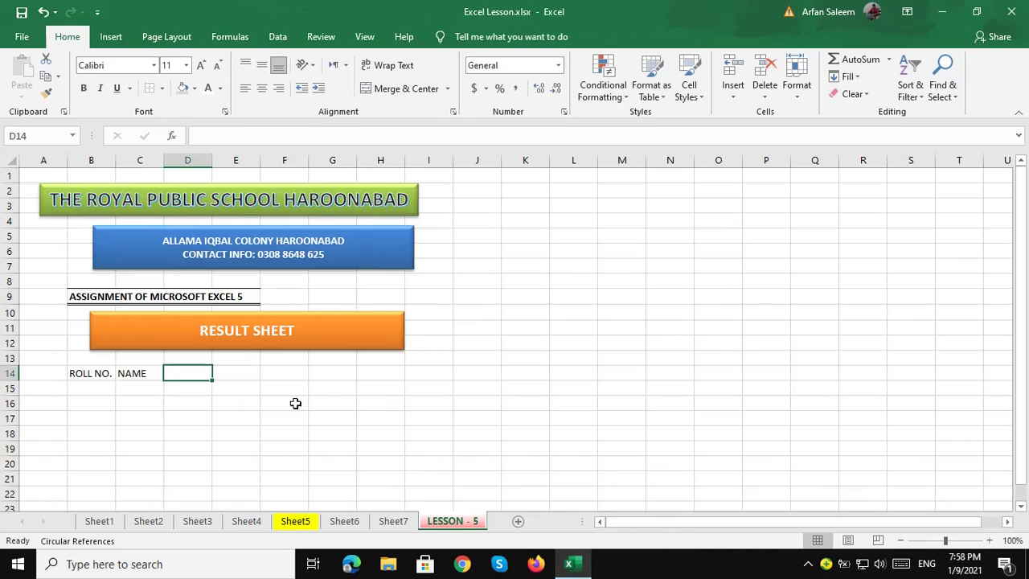
key("Left")
type("CLASS")
key("Tab")
Step: Enter the subject headings WINDOWS, WORD and EXCEL in D14 to F14
type("WINDOWS")
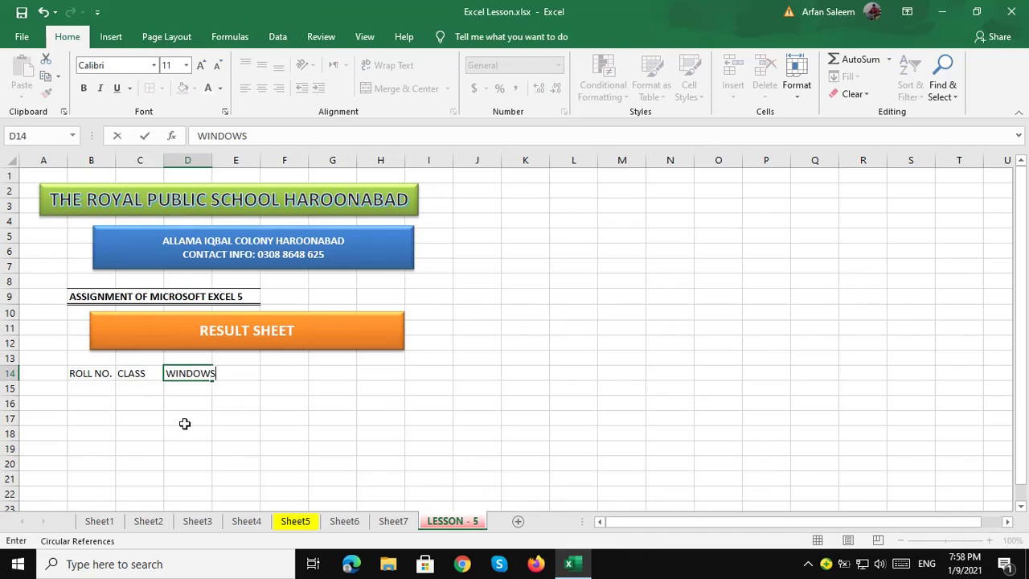
key("Tab")
type("WORD")
key("Tab")
type("EXCEL")
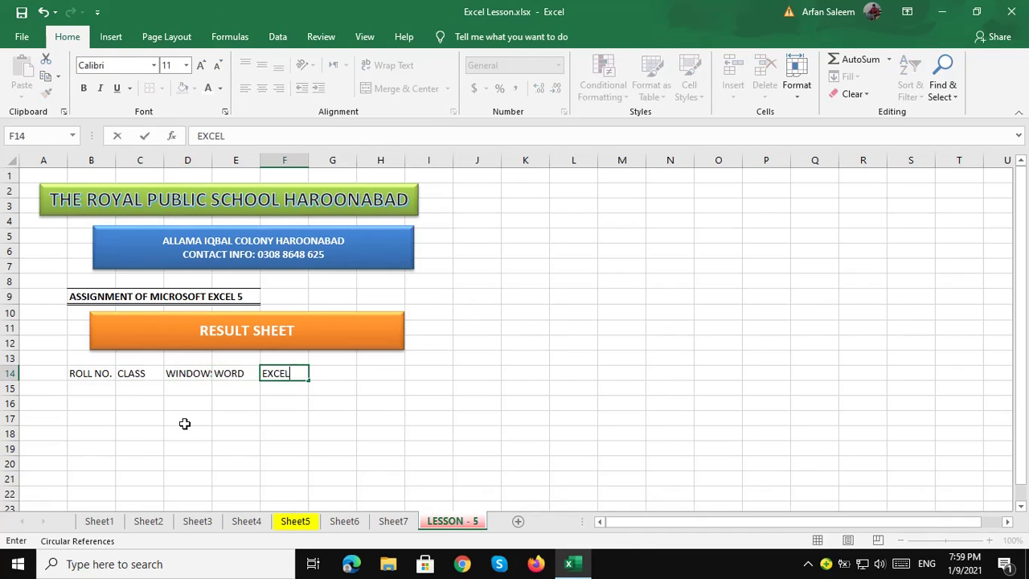
key("Tab")
Step: Enter the headings TOTAL, AVERAGE, GRADE and REMARKS in G14 to J14
type("TOTAL")
key("Tab")
type("AVERAGE")
key("Tab")
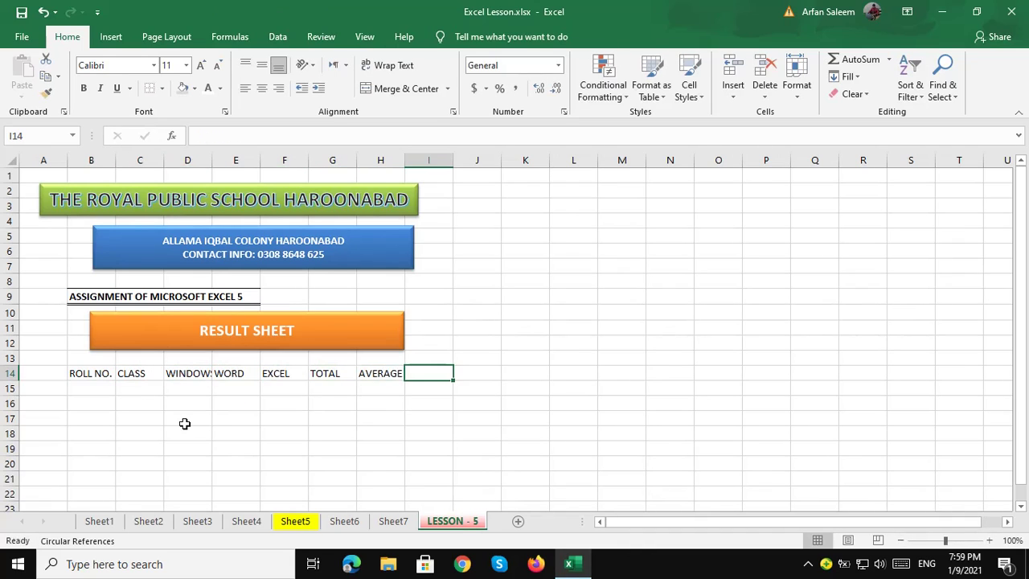
type("GRADE")
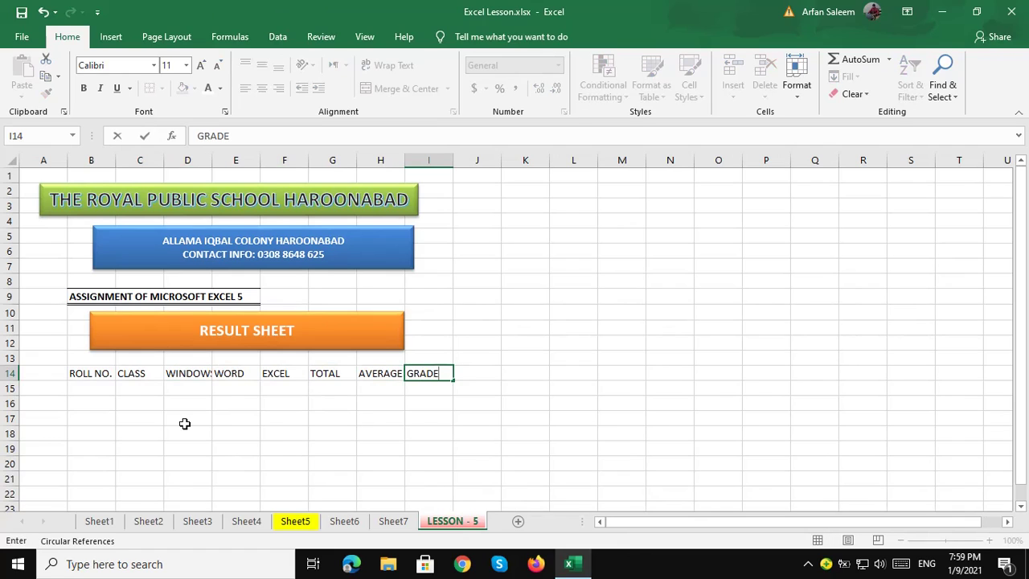
key("Tab")
type("REMARKS")
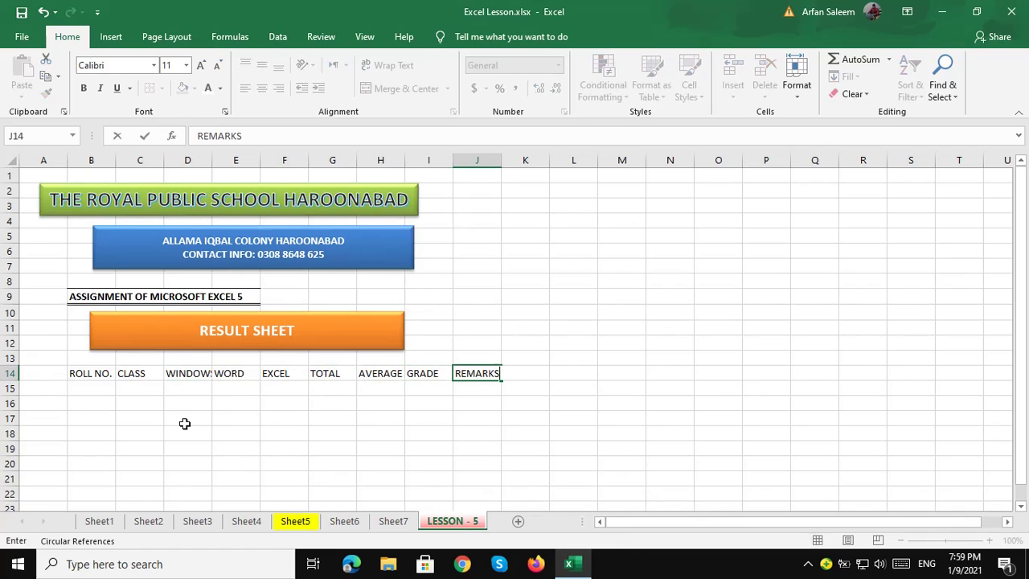
key("Return")
Step: Apply a thick outside border around the heading row B14:J14
left_click_drag(93, 372, 459, 373)
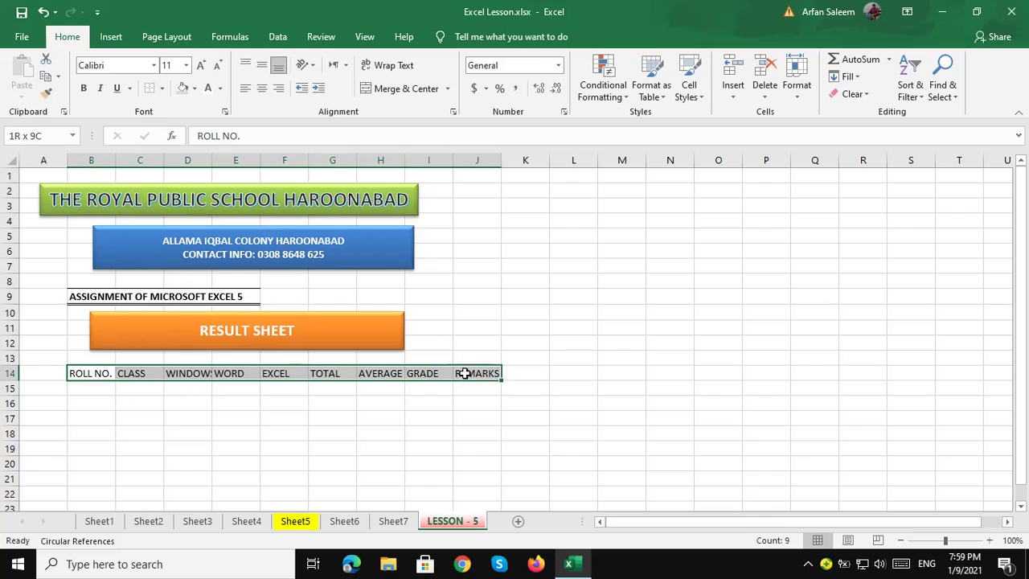
left_click(161, 88)
left_click(188, 218)
left_click(126, 374)
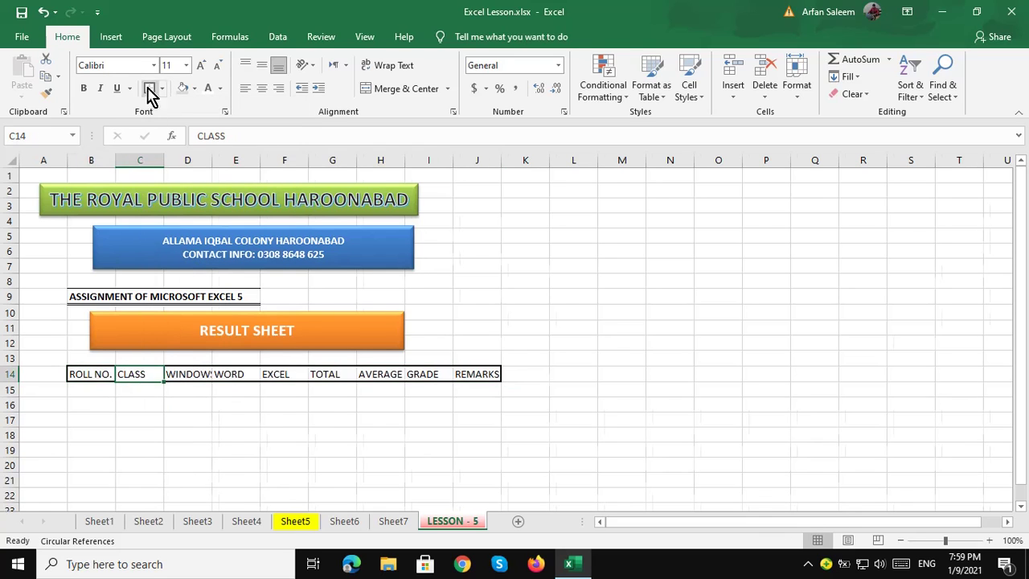
Step: Consult Sheet5 and enter the roll numbers 1001 and 1002 in B15 and B16 of LESSON - 5
left_click(299, 523)
left_click(447, 524)
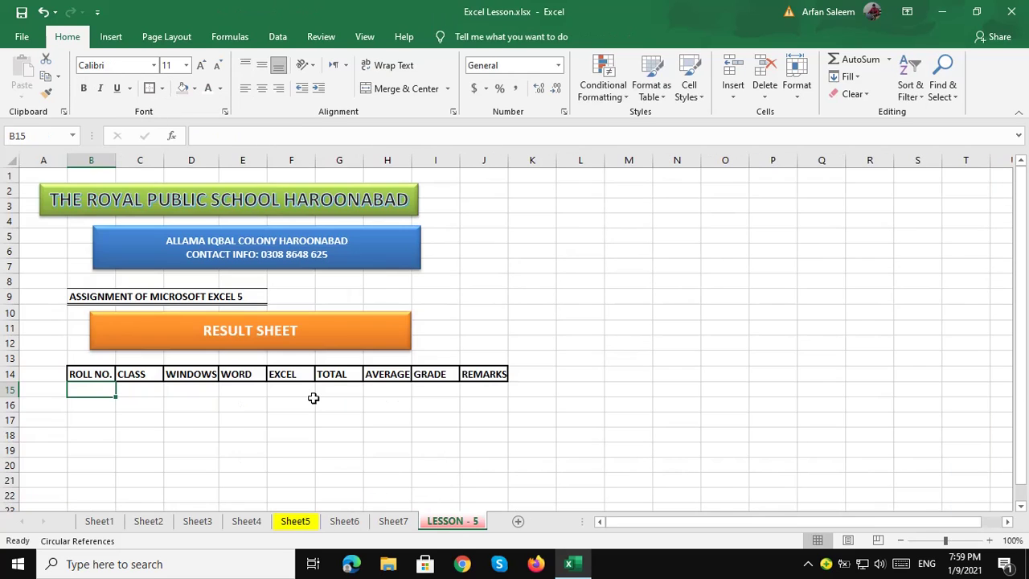
type("100")
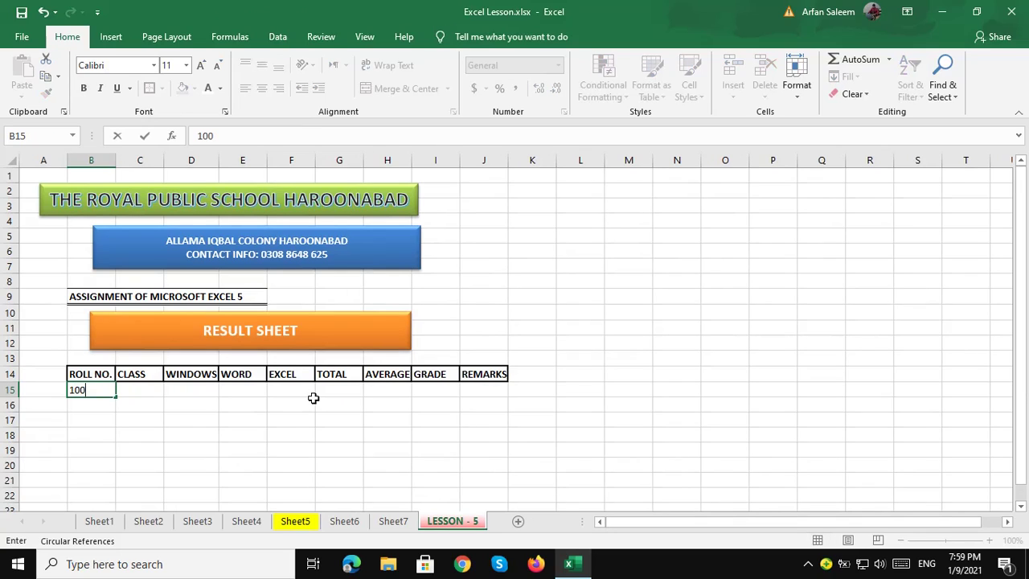
type("1")
key("Return")
type("1")
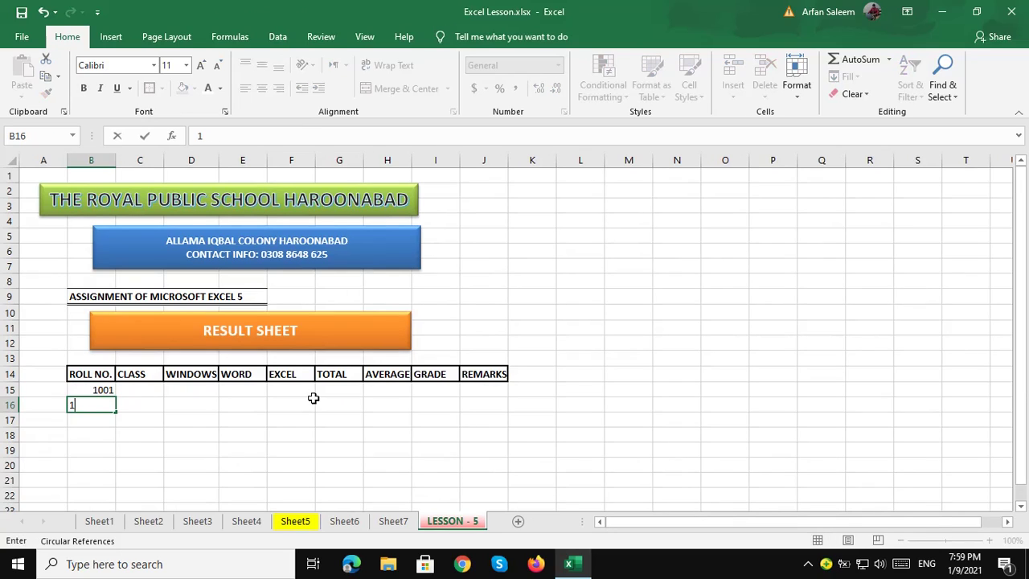
type("002")
left_click(314, 398)
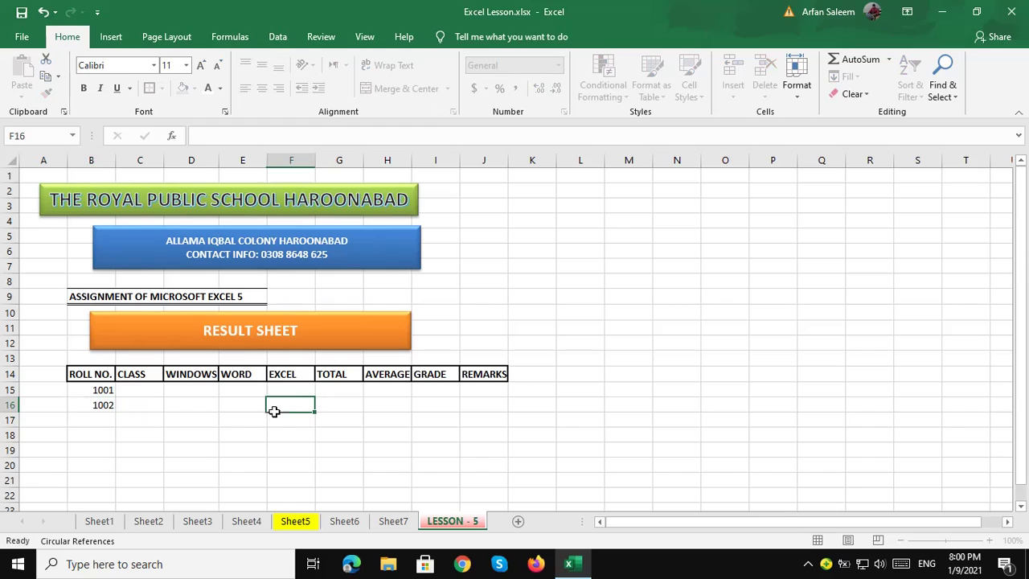
Step: Extend the roll number series from B15:B16 down to 1007 in B21
left_click_drag(98, 391, 112, 406)
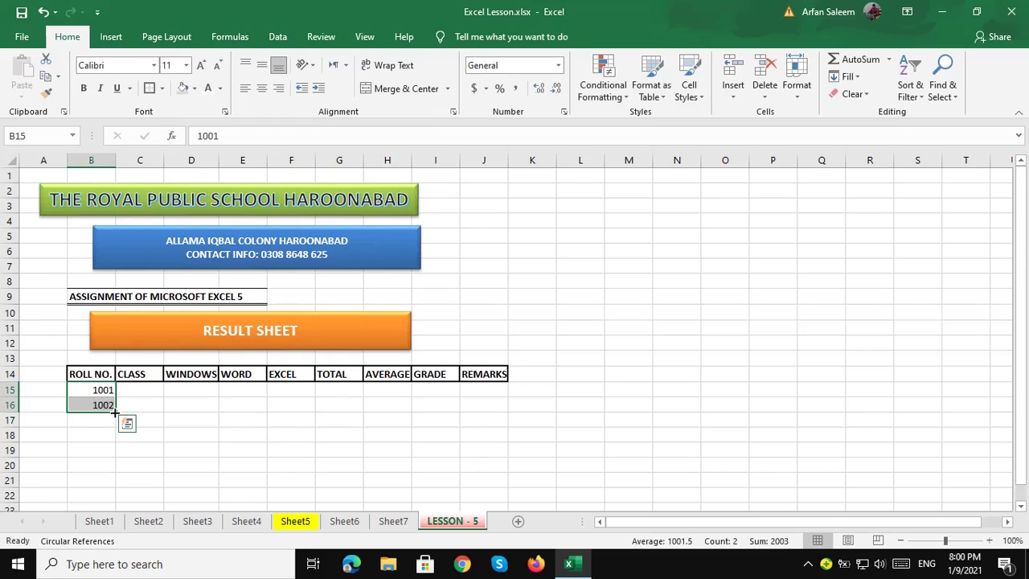
left_click_drag(116, 413, 125, 489)
scroll(136, 458, "down", 2)
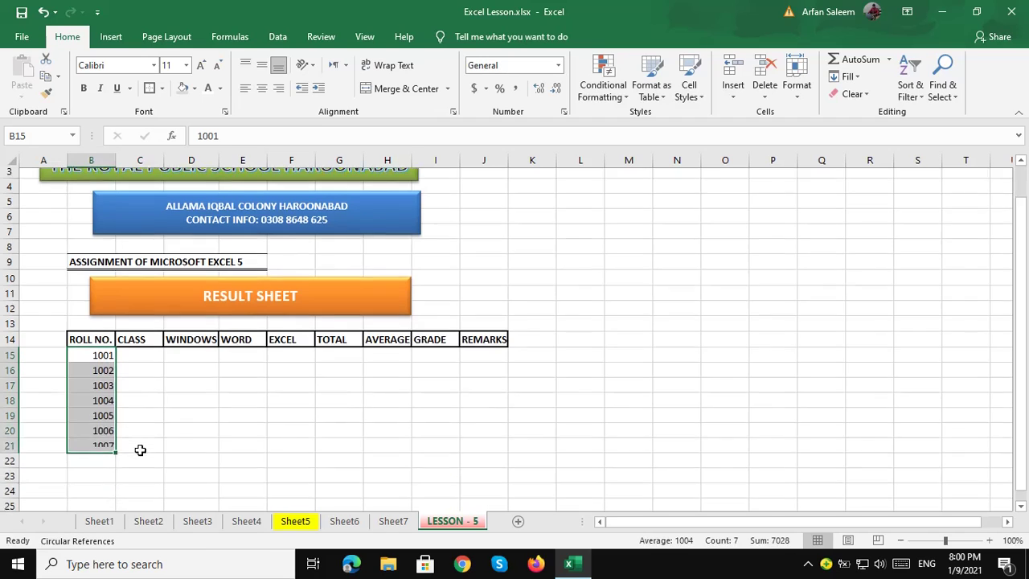
Step: Extend the roll number series down to 1012 in B26 and centre the roll numbers
left_click_drag(117, 397, 130, 476)
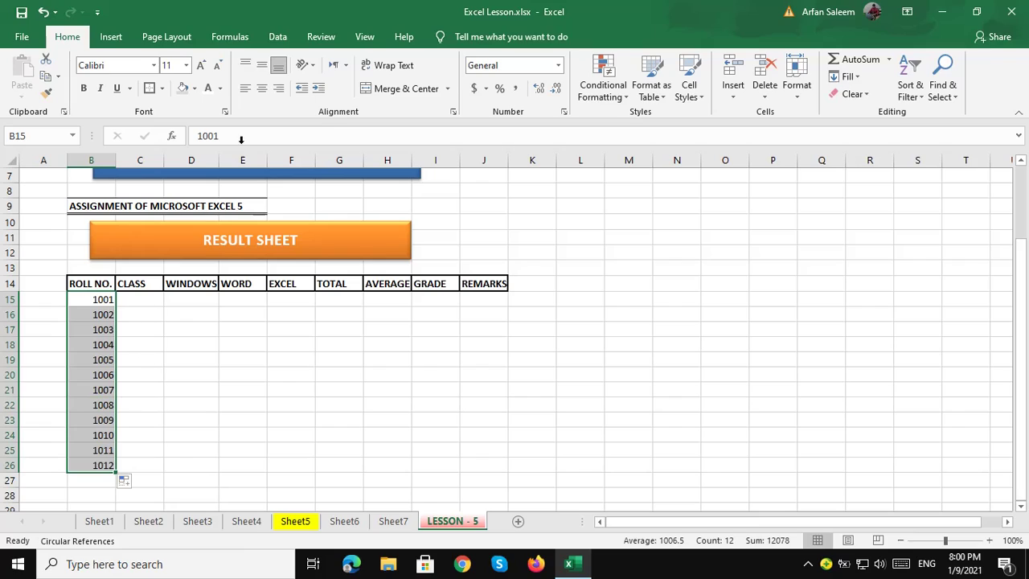
left_click(262, 87)
Step: Enter CCA in C15 and C16 and fill the class down to C26
left_click(144, 302)
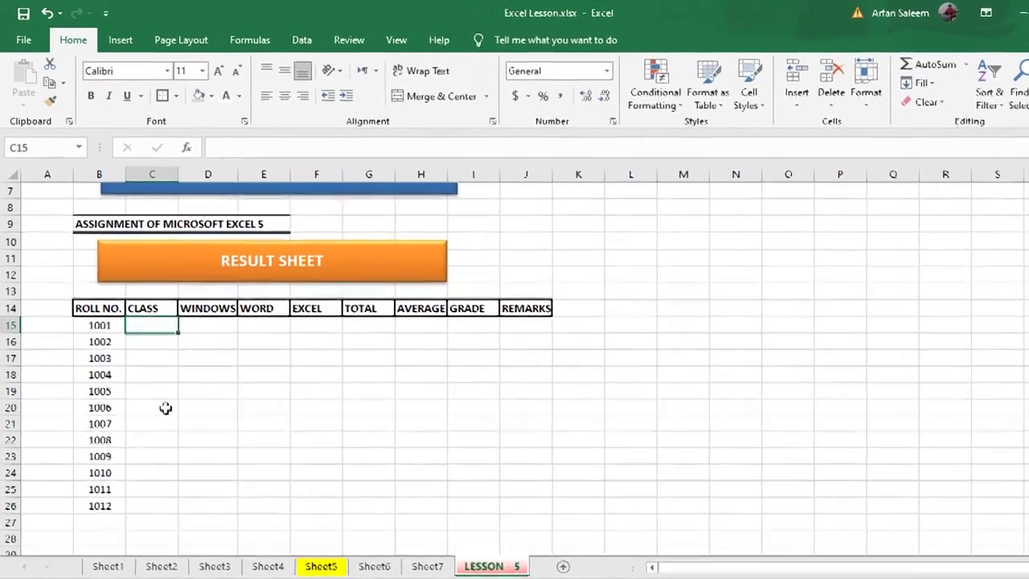
type("C")
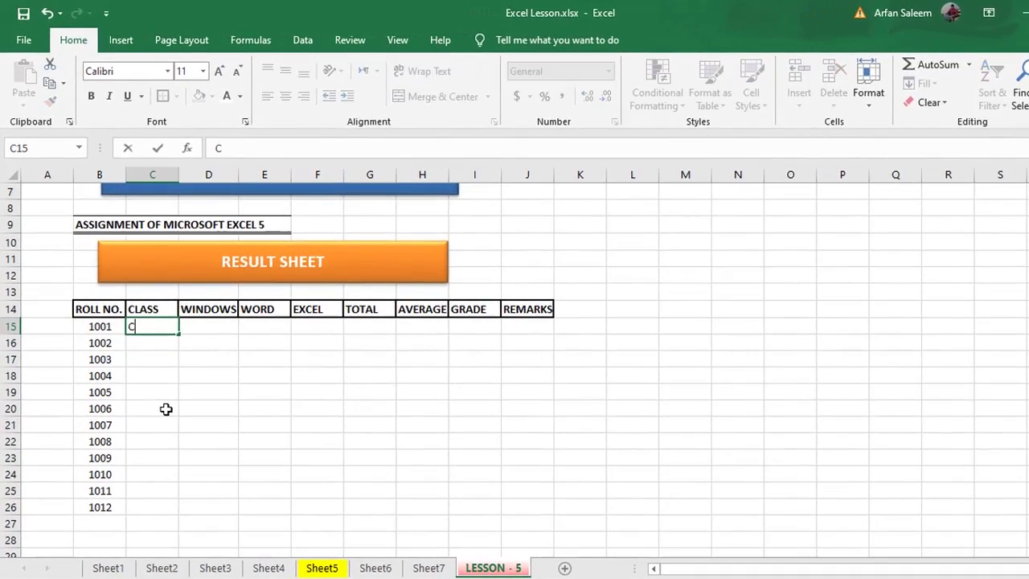
type("CA")
key("Return")
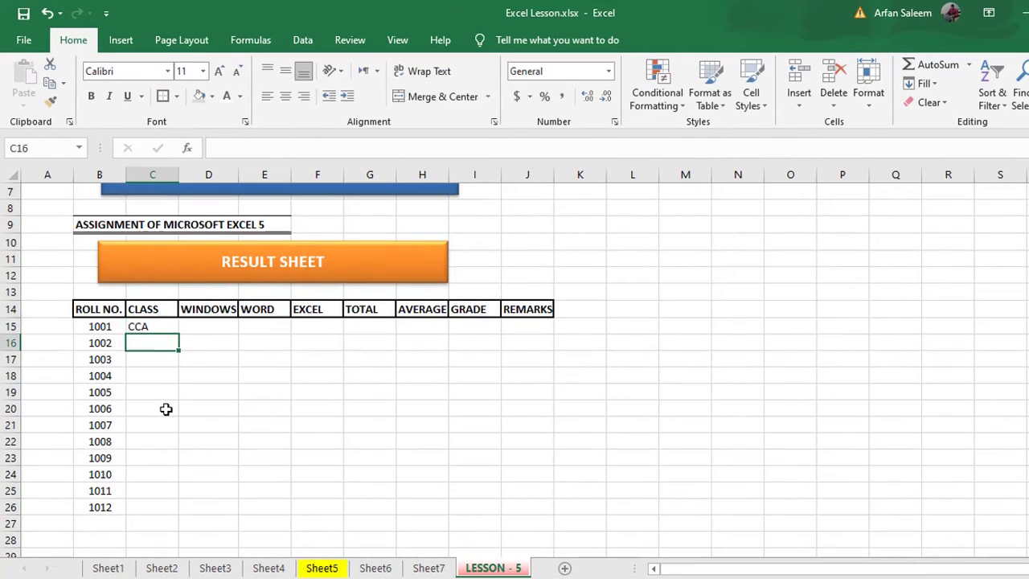
type("C")
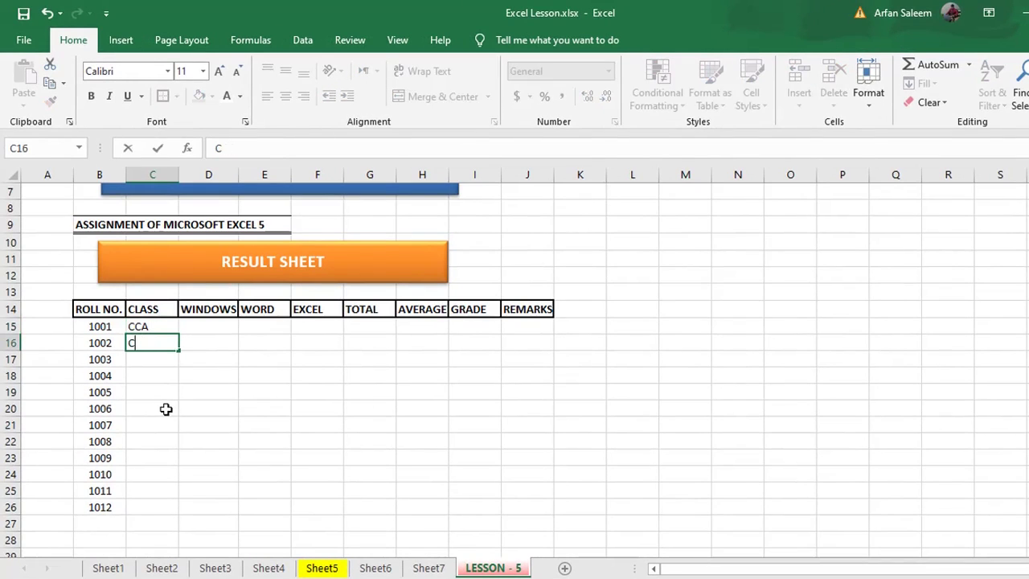
type("ACA")
key("Return")
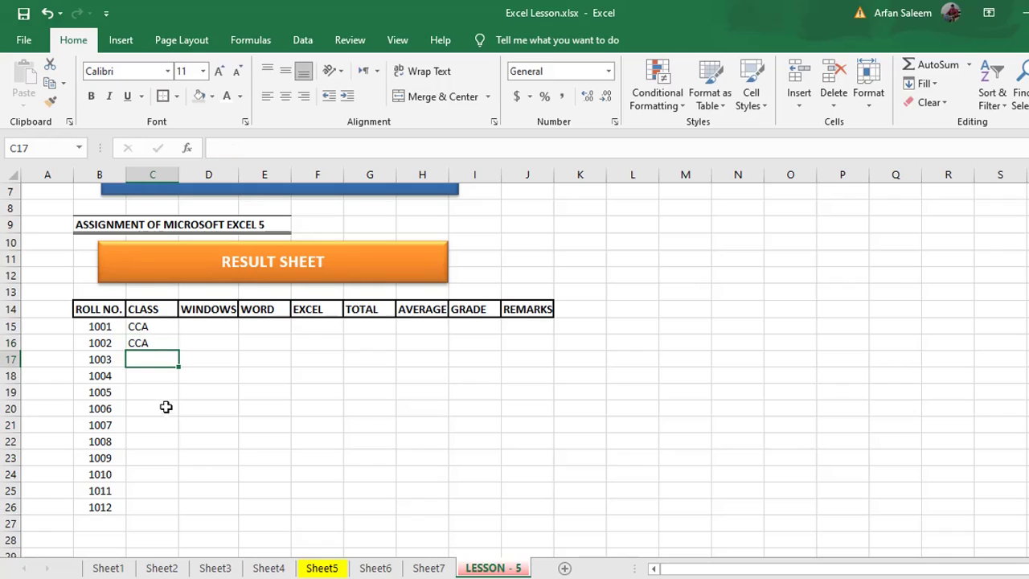
left_click_drag(145, 328, 218, 513)
Step: Fit the widths of the WINDOWS and WORD columns to their headings
left_click(210, 326)
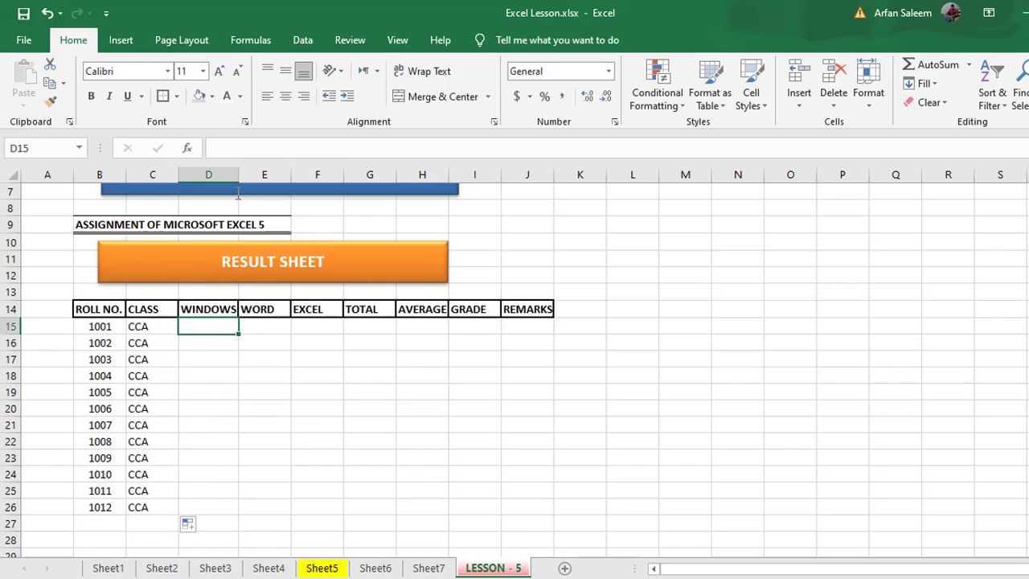
left_click_drag(238, 178, 279, 175)
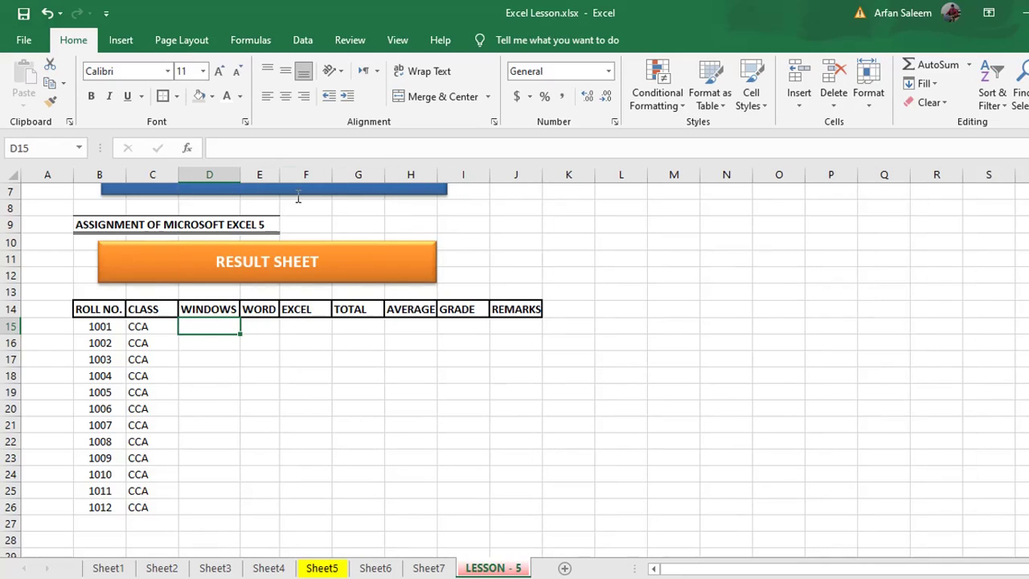
Step: Copy the WINDOWS, WORD and EXCEL marks in D12:F23 of Sheet5 and paste them at D15 of LESSON - 5
left_click(321, 568)
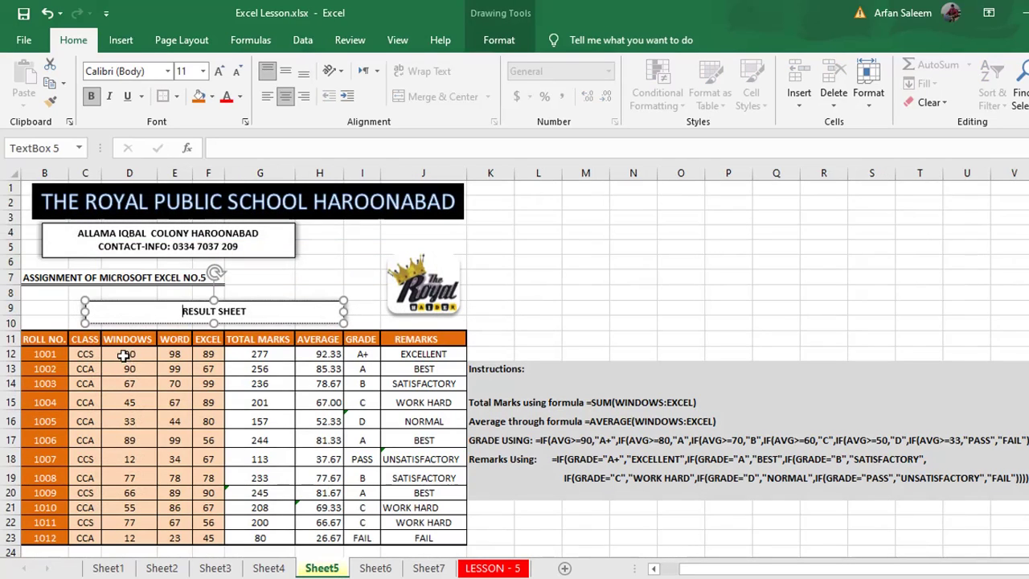
mouse_move(123, 354)
left_mouse_down()
mouse_move(178, 374)
mouse_move(206, 406)
mouse_move(202, 537)
left_mouse_up()
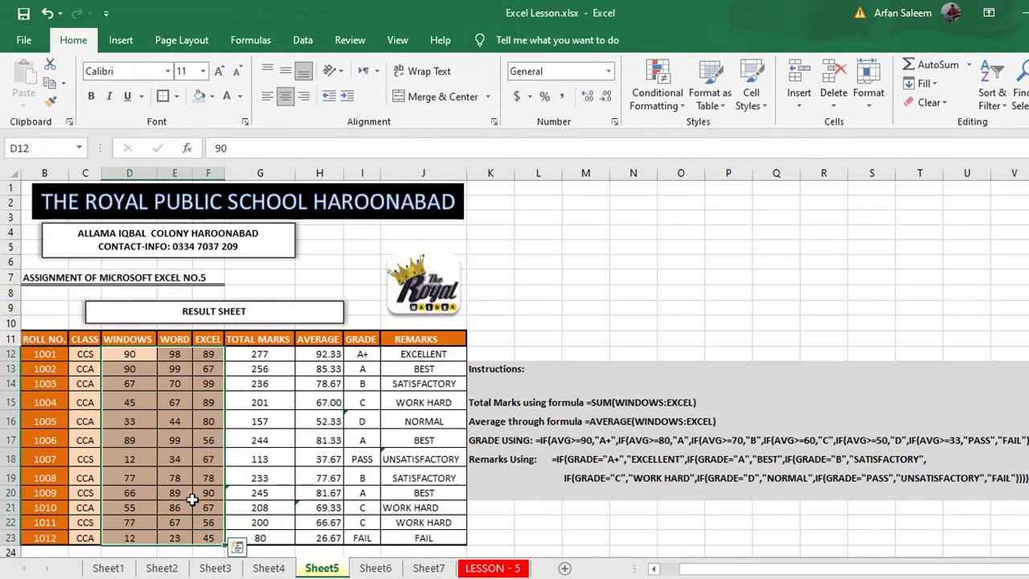
key("ctrl+c")
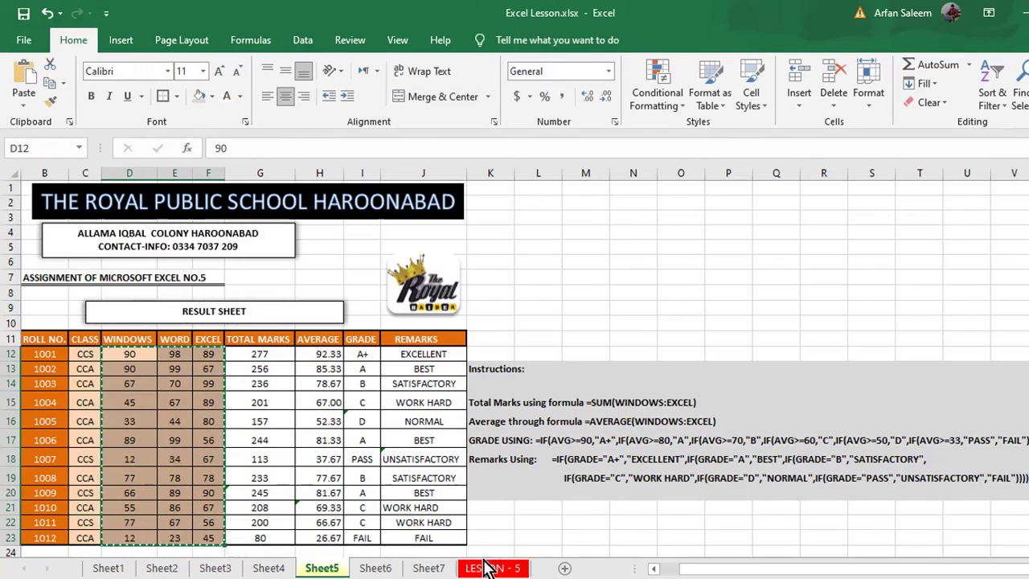
left_click(484, 568)
key("ctrl+v")
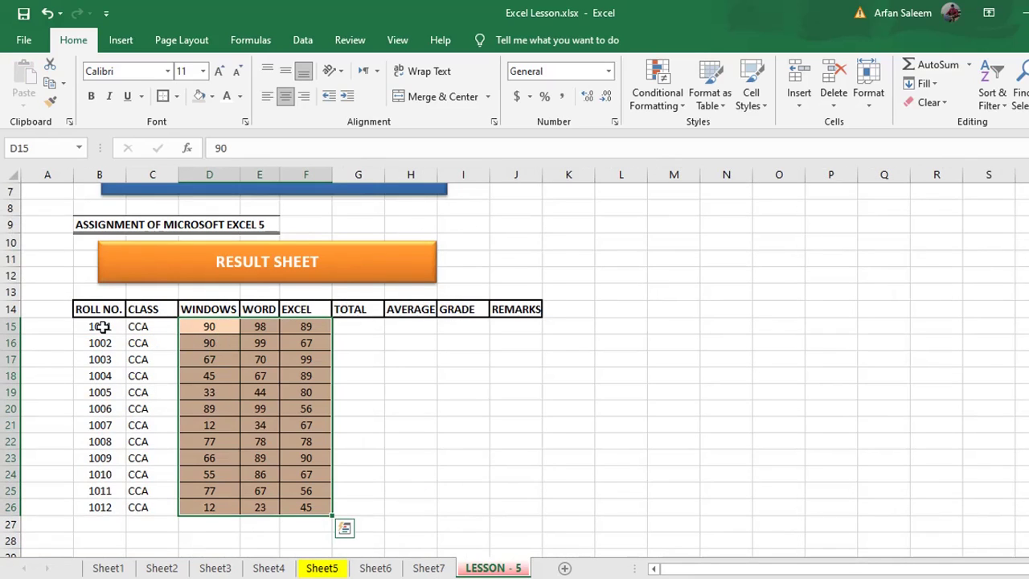
Step: Fill the range B15:F26 with light orange and apply all borders to it
left_click_drag(102, 326, 312, 511)
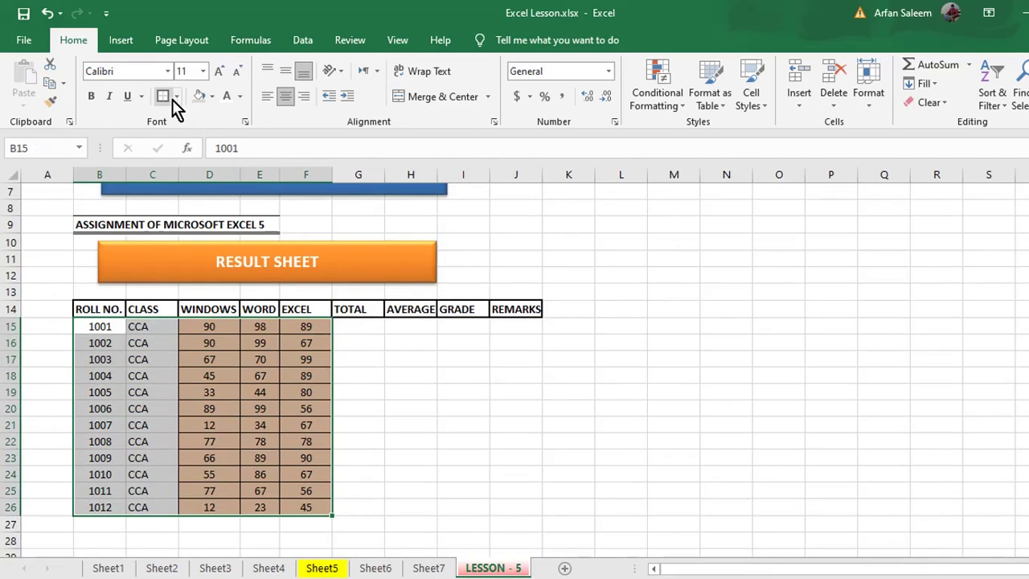
left_click(211, 97)
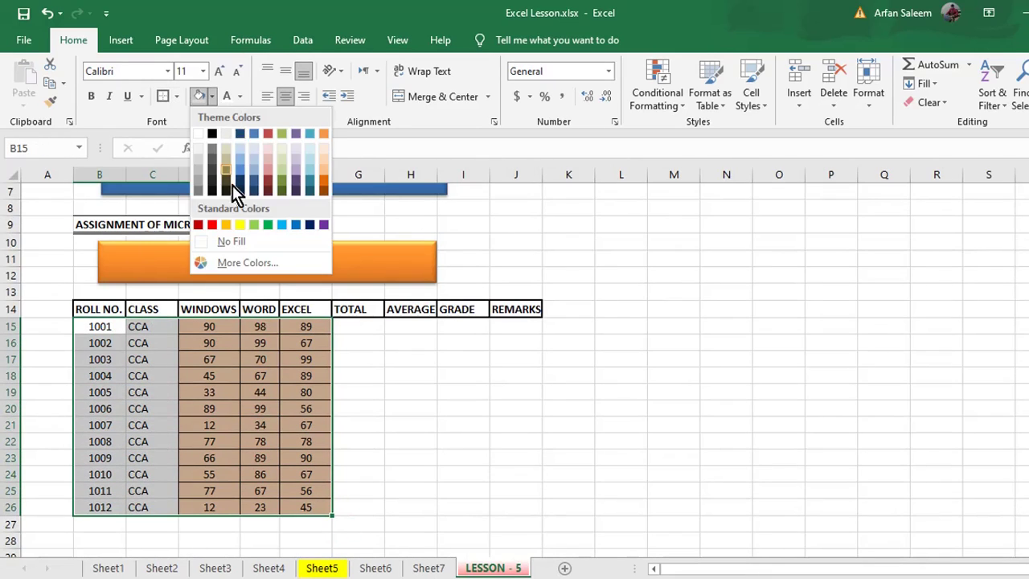
left_click(323, 184)
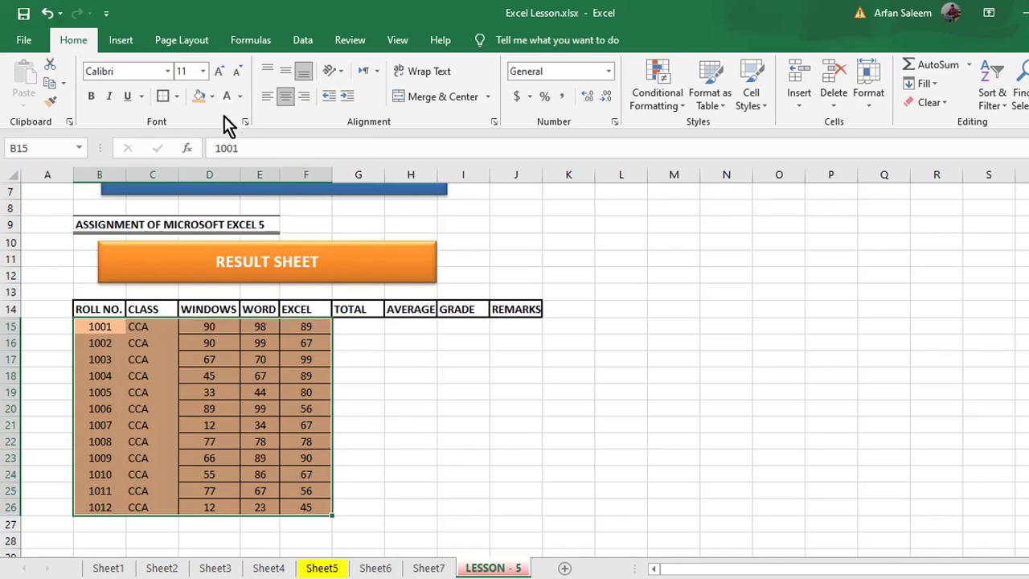
left_click(177, 96)
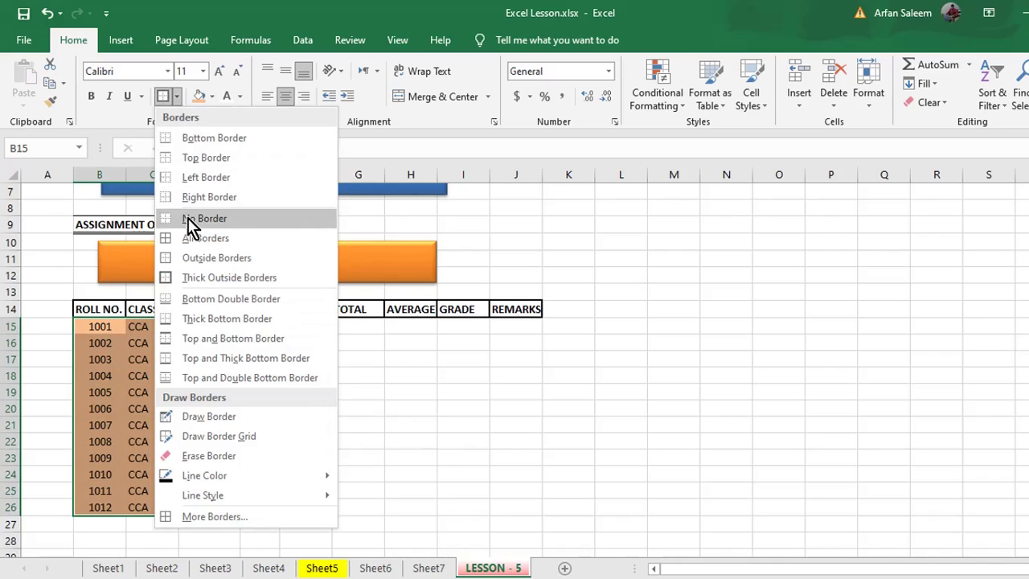
left_click(190, 240)
Step: Calculate the first student's total in G15 with the formula =SUM(D15:F15)
left_click(359, 326)
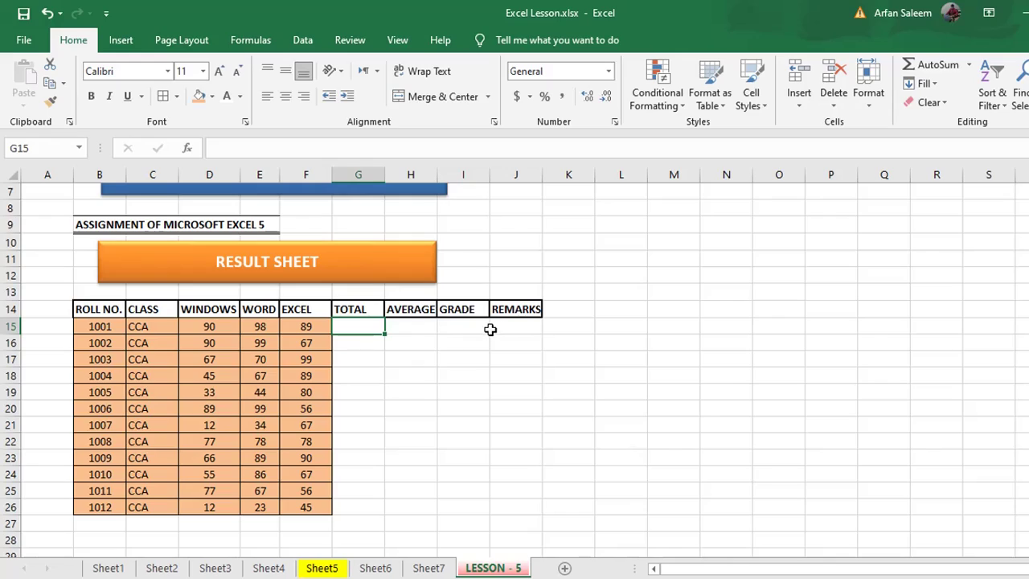
left_click(372, 364)
left_click(365, 330)
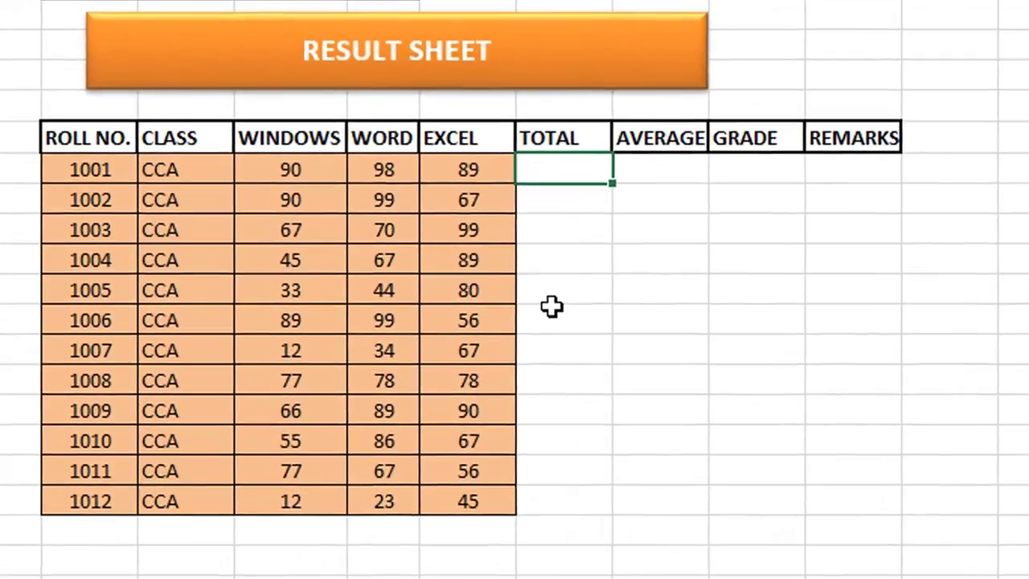
type("=")
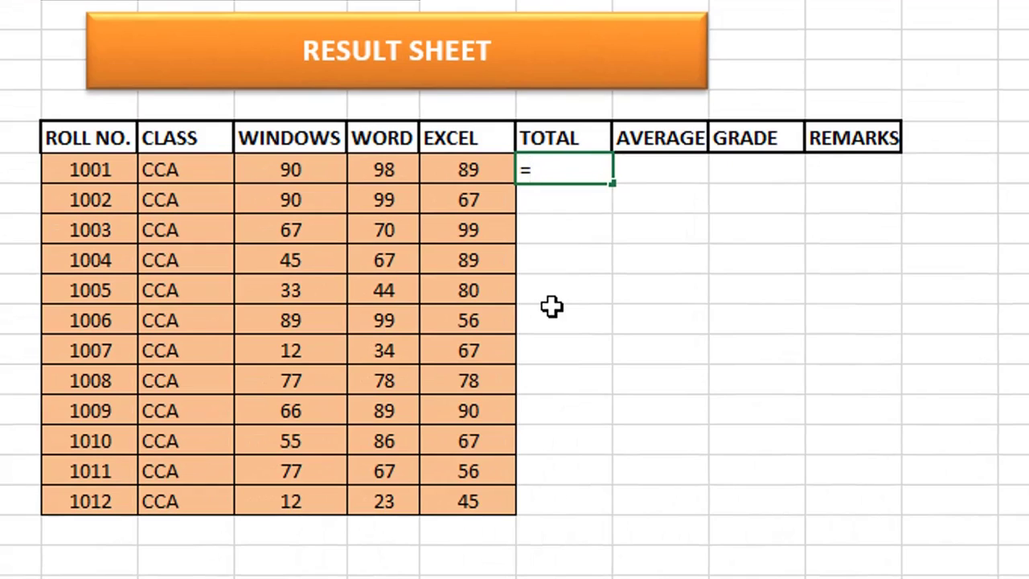
type("SUM")
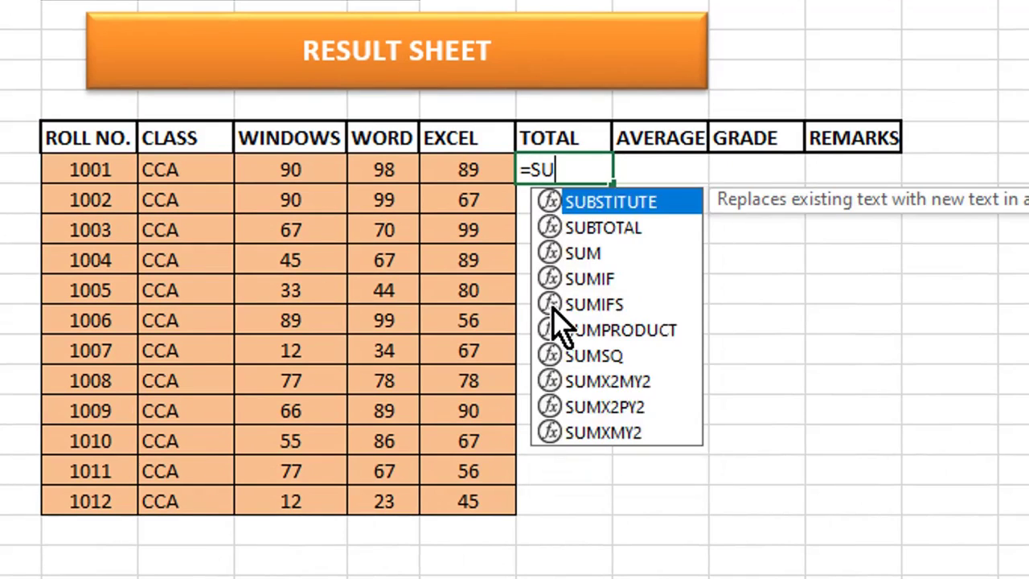
type("(")
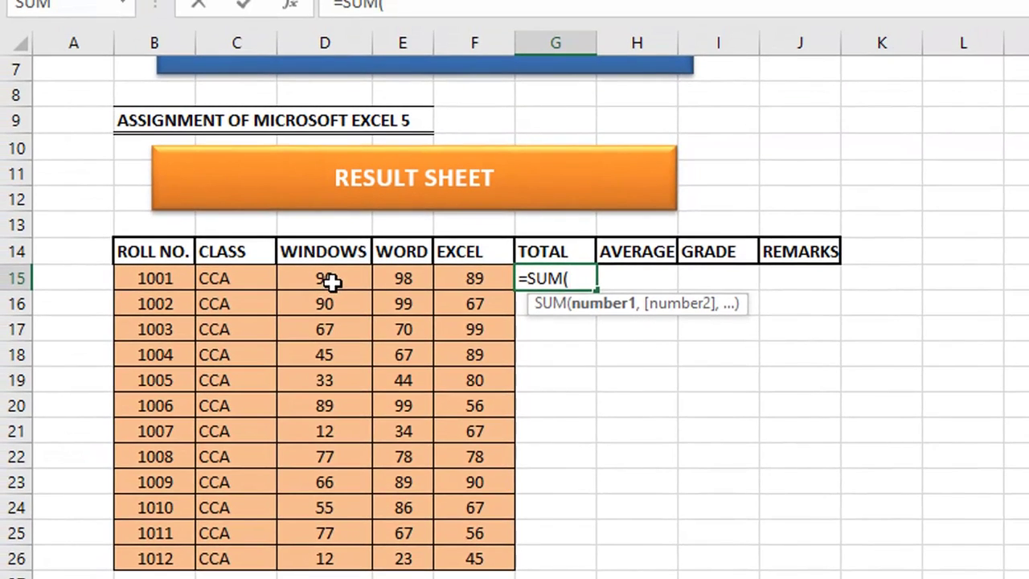
type("D15")
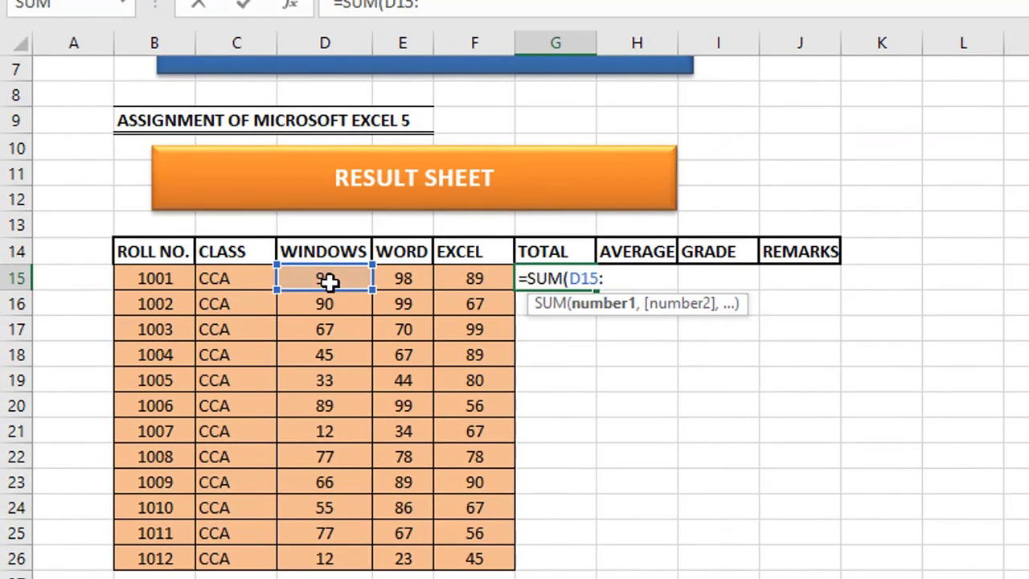
type(":F15")
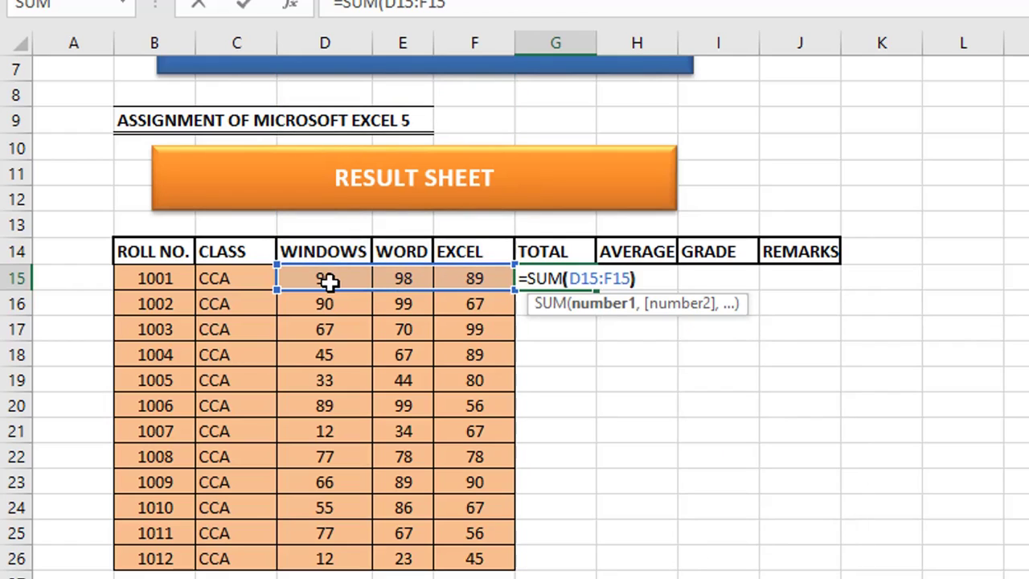
type(")")
key("Return")
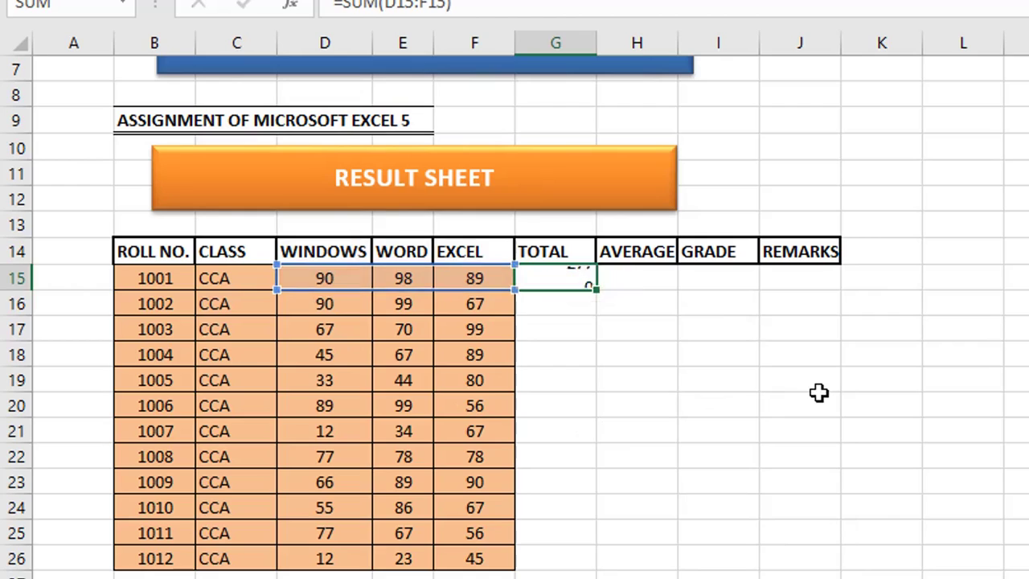
left_click(567, 275)
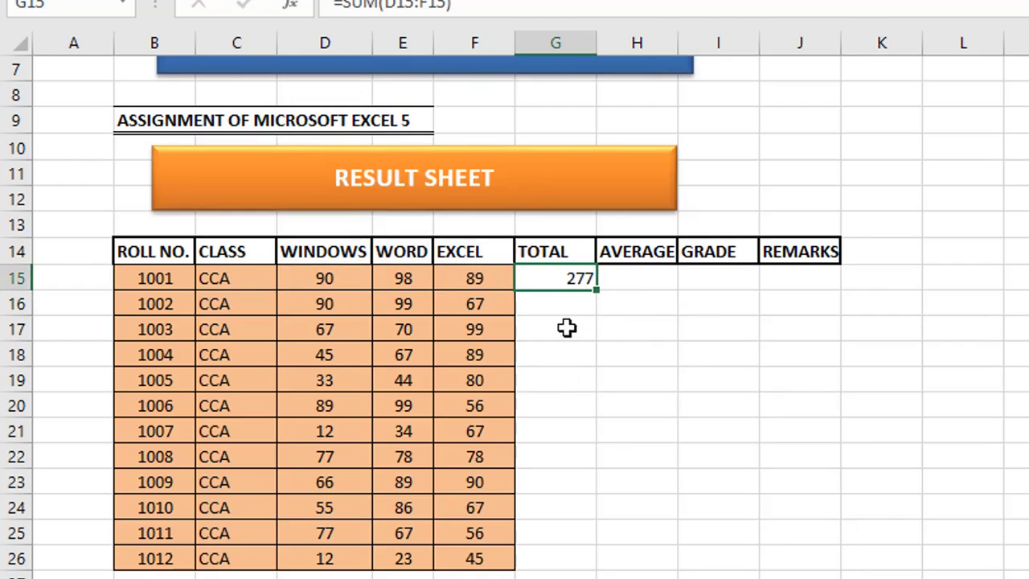
Step: Calculate the second student's total in G16 with the formula =D16+E16+F16
left_click(560, 306)
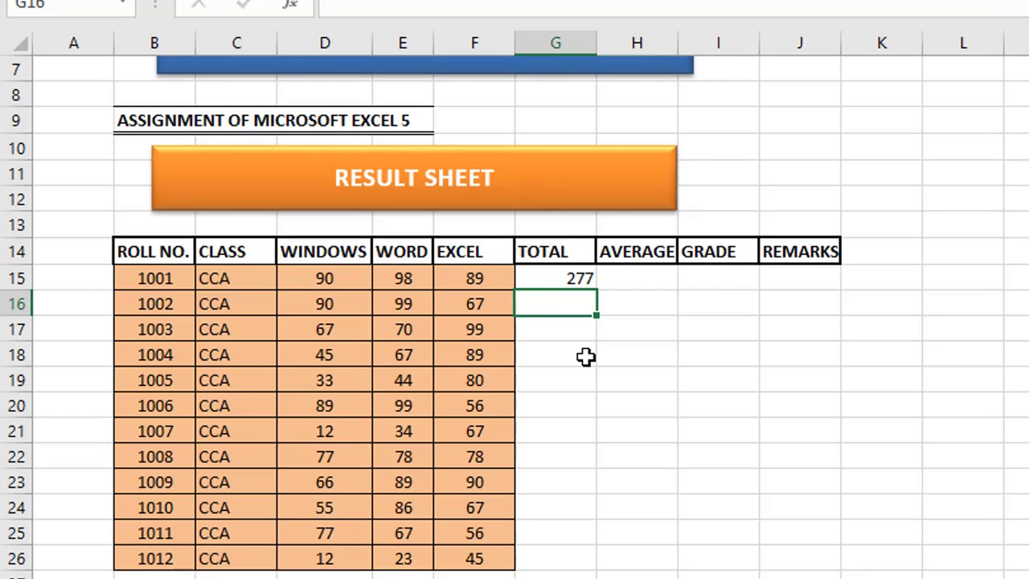
type("=")
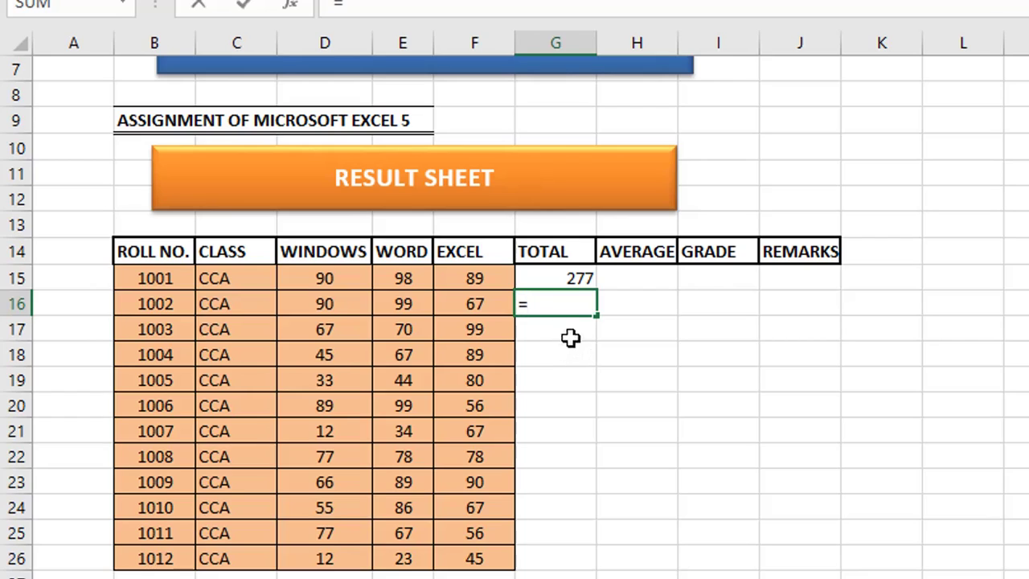
left_click(331, 306)
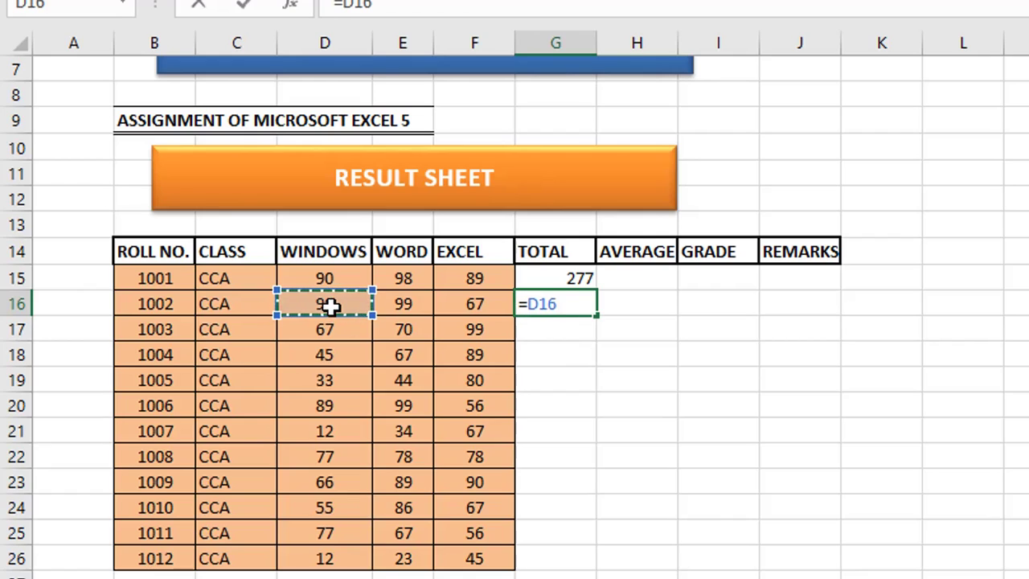
type("+")
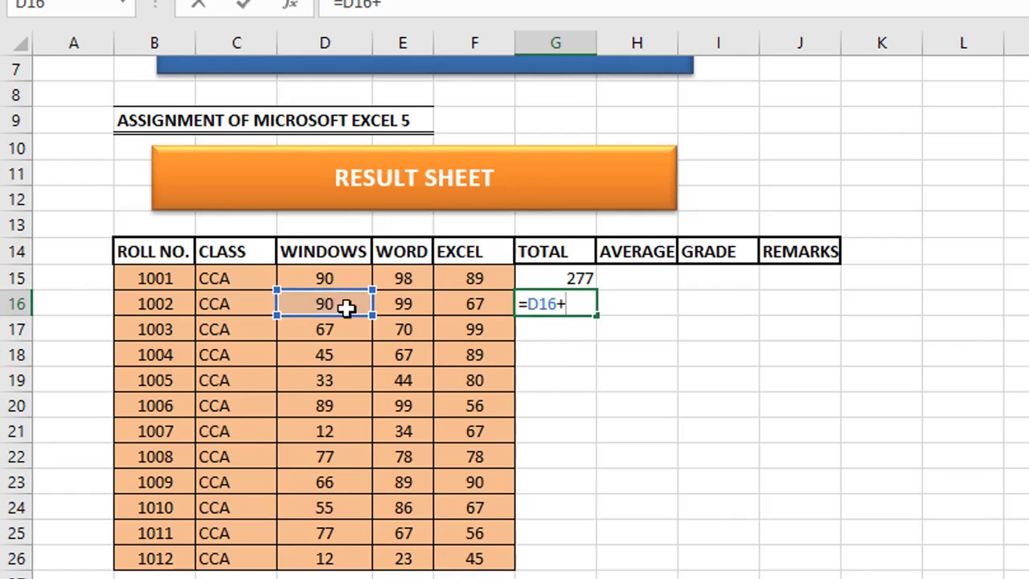
left_click(404, 303)
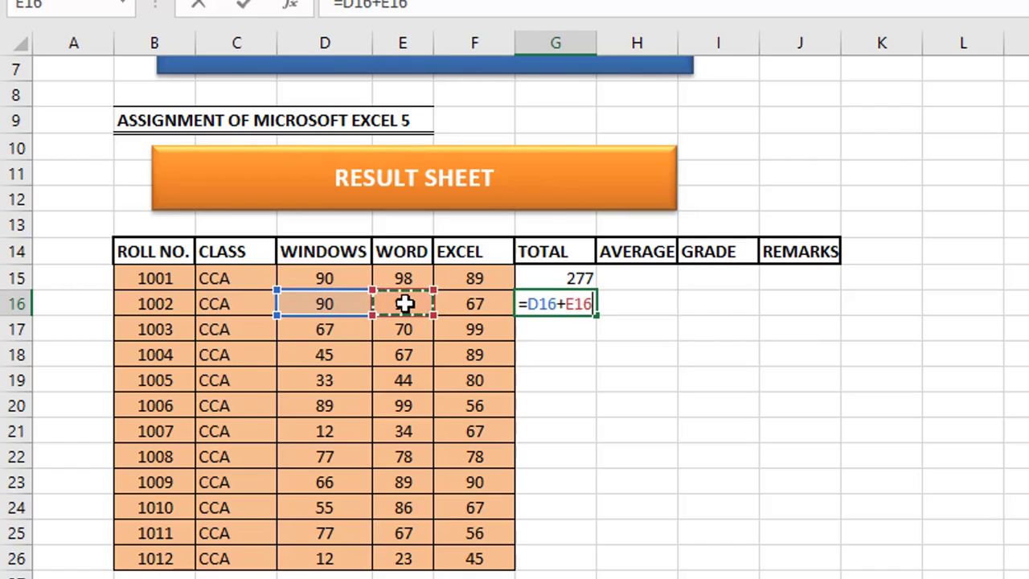
type("+")
left_click(457, 306)
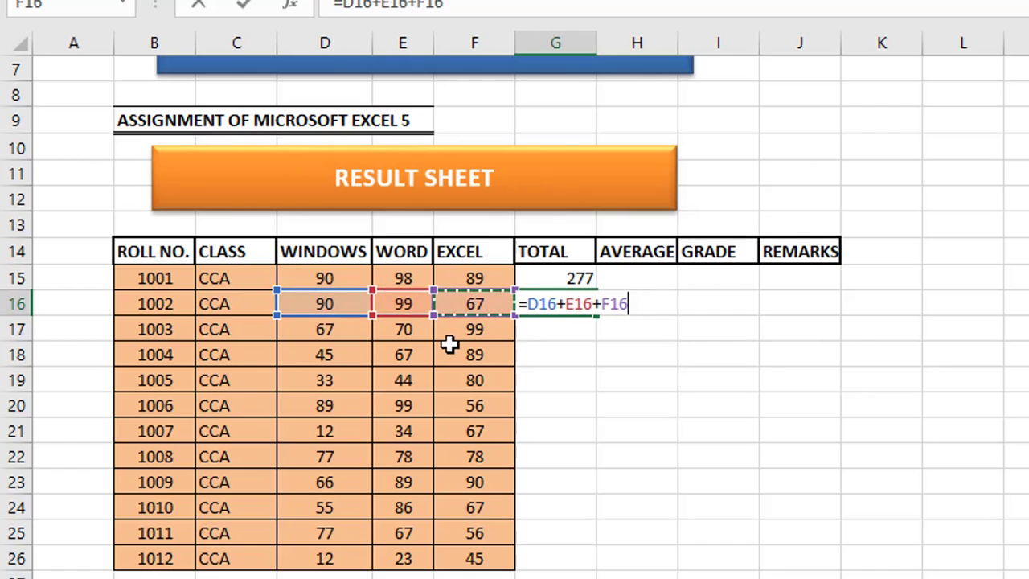
key("Return")
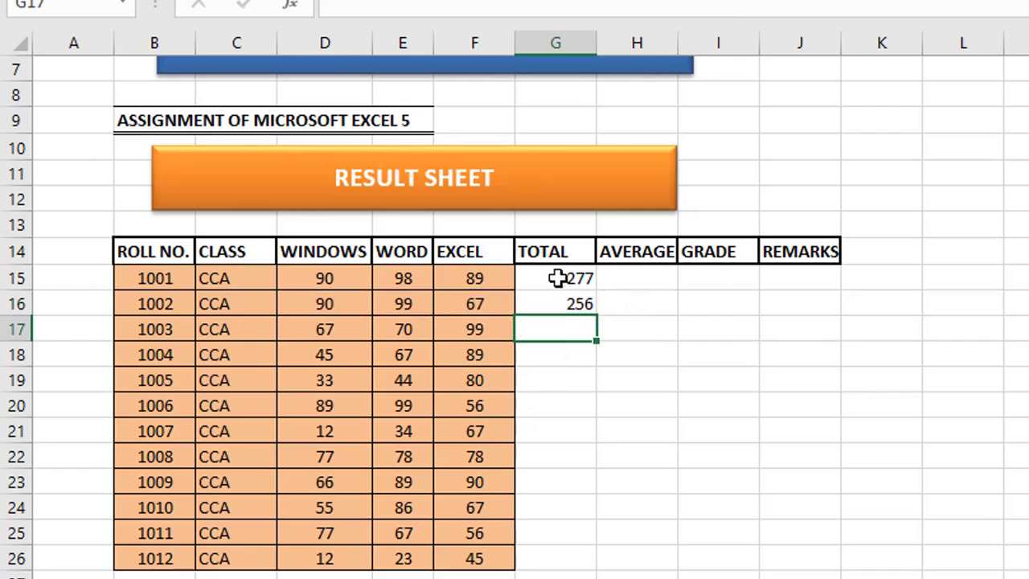
Step: Fill the total formulas from G15:G16 down to G26 and centre the totals
left_click_drag(571, 283, 595, 572)
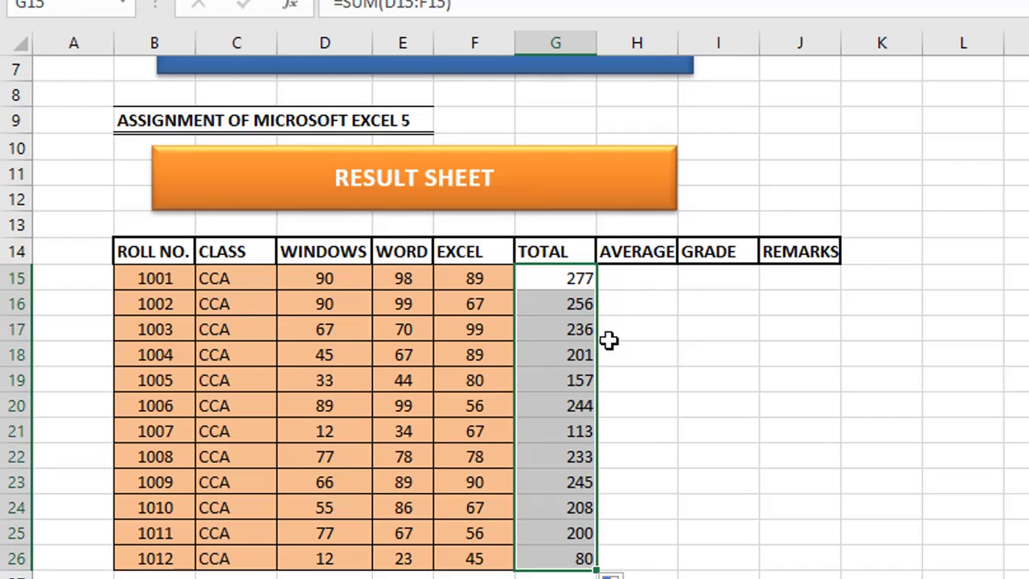
key("alt+h")
key("a")
key("c")
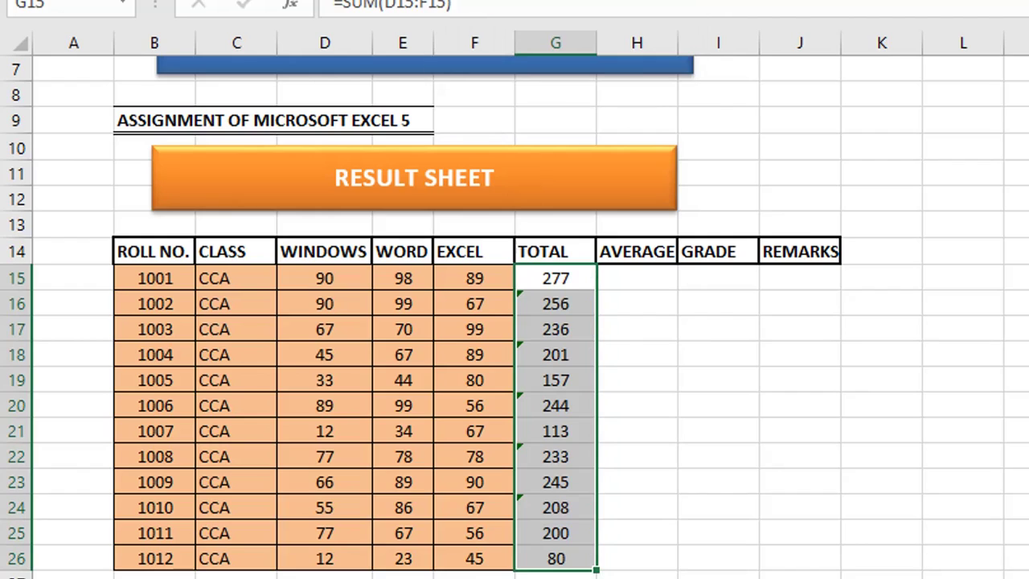
left_click(657, 285)
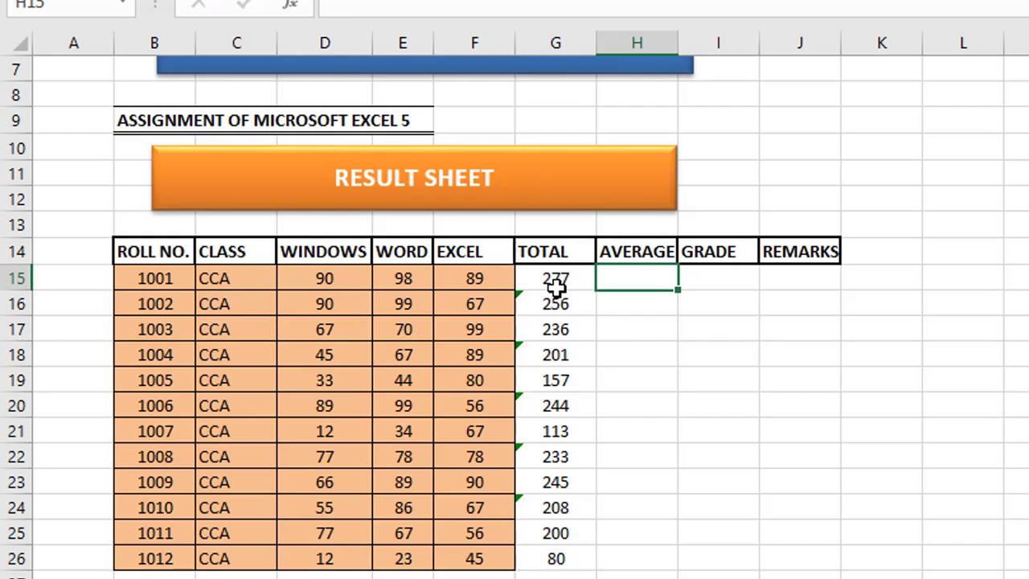
Step: Calculate the first student's average in H15 with the formula =AVERAGE(D15:F15)
type("=")
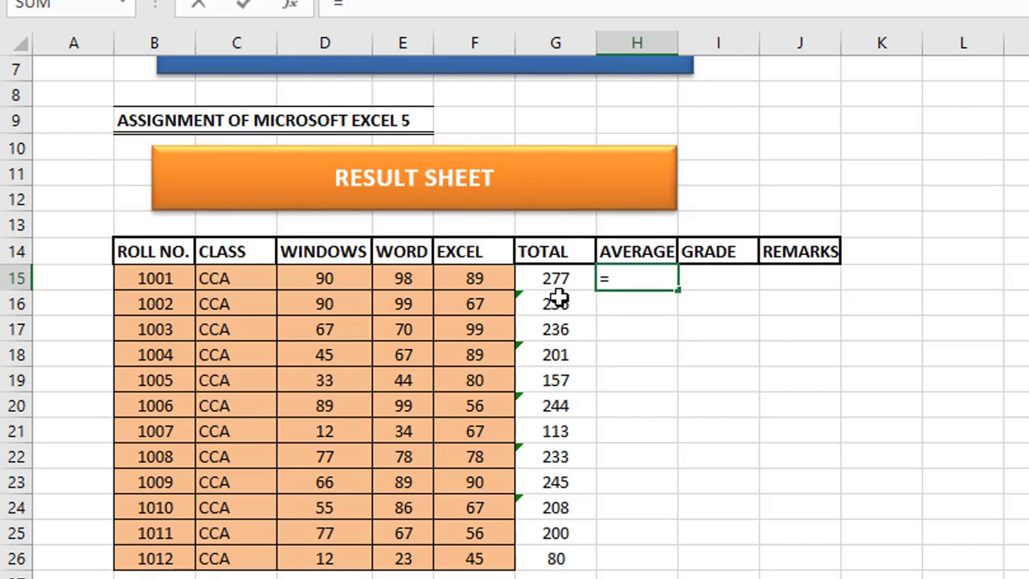
type("AV")
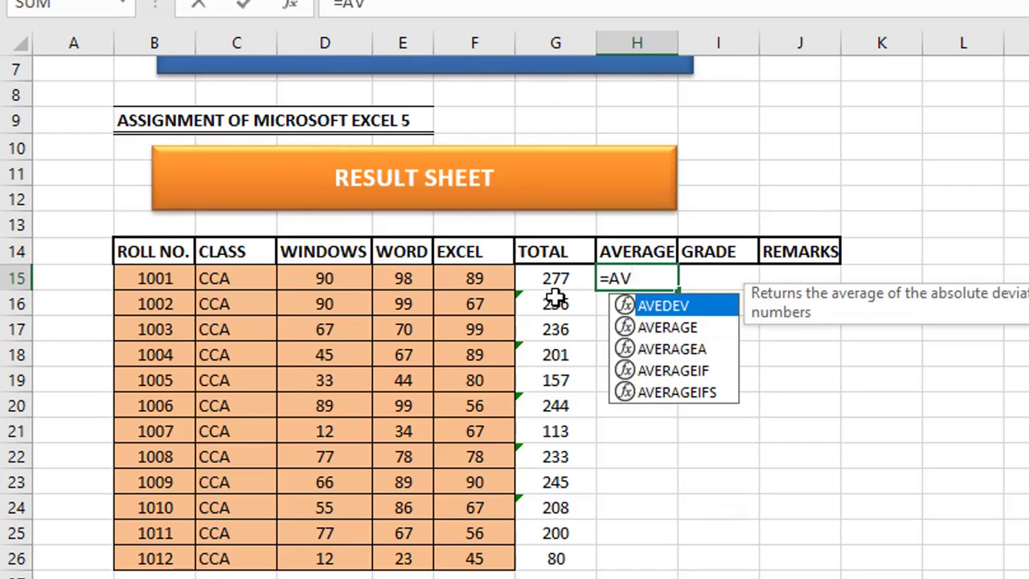
type("ERAGE")
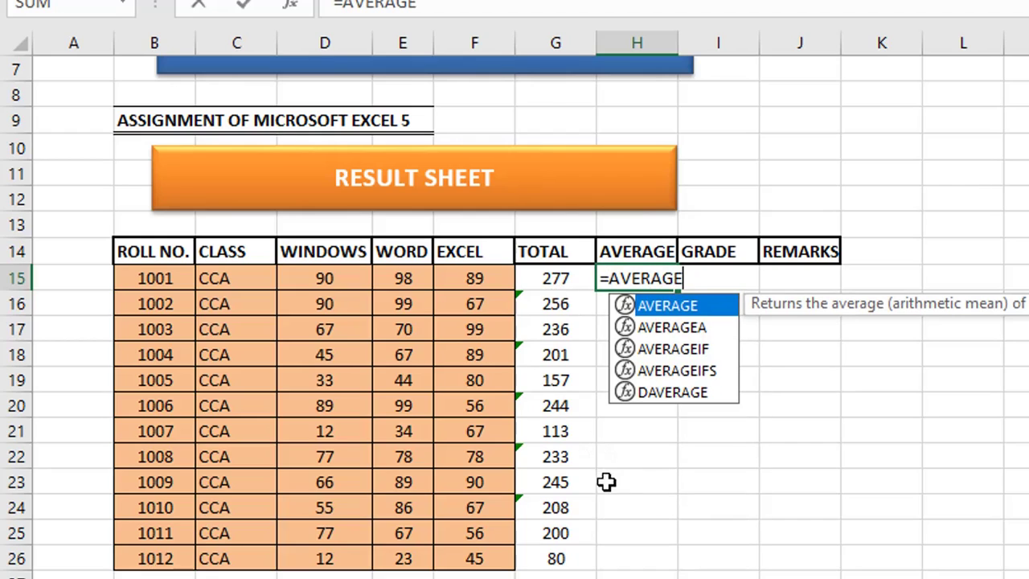
double_click(672, 299)
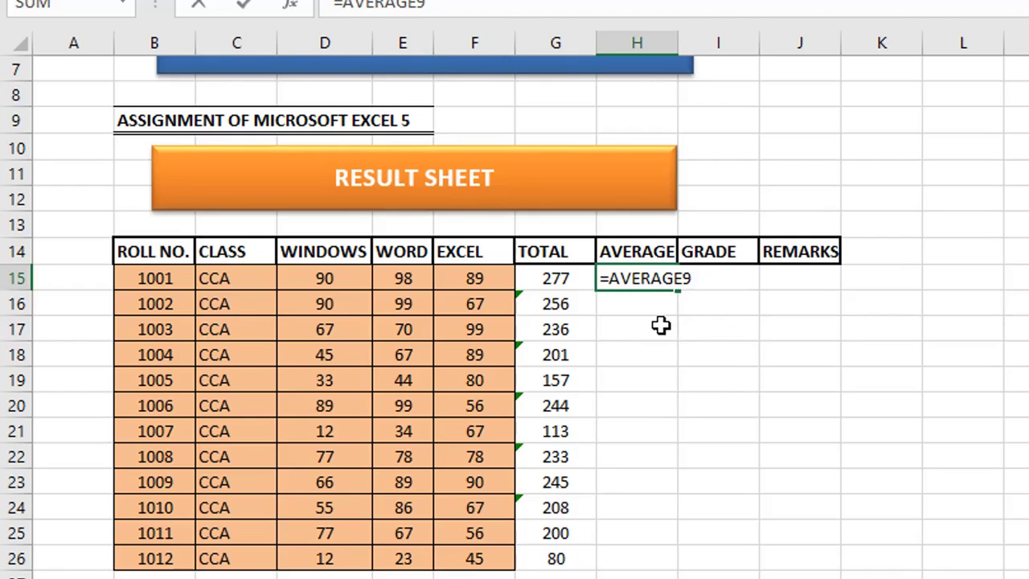
key("BackSpace")
key("Tab")
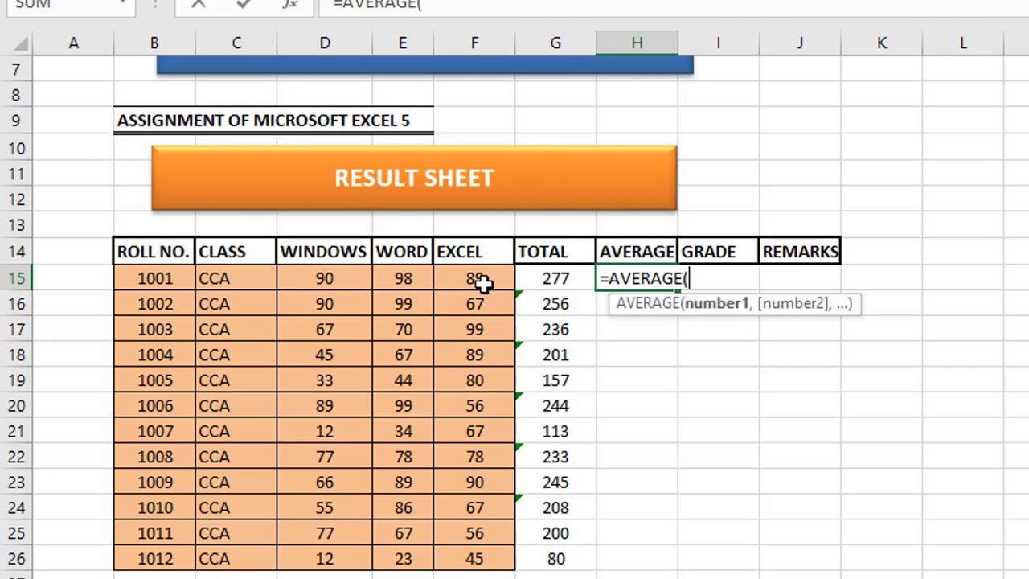
left_click(327, 279)
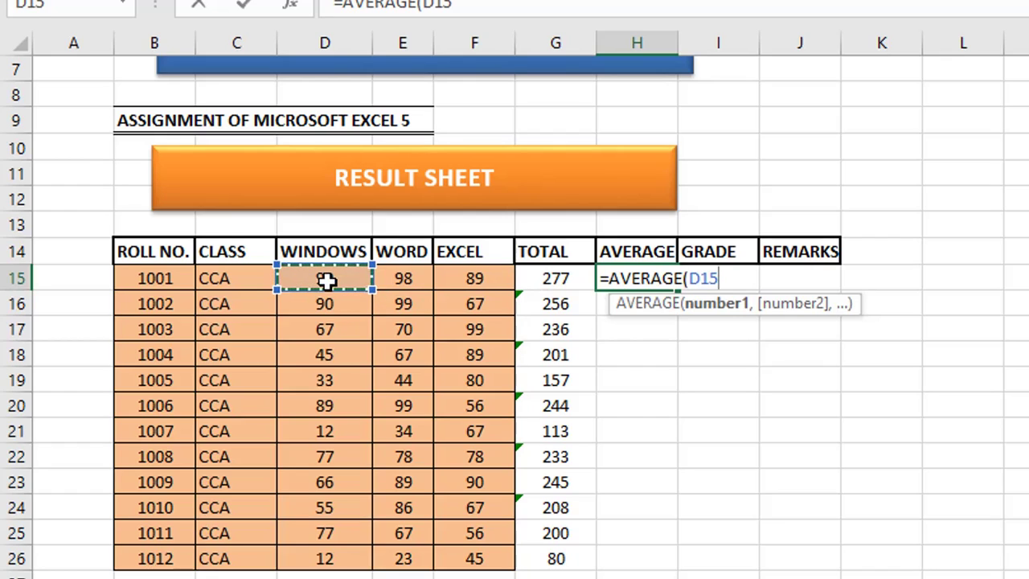
left_click_drag(326, 280, 475, 275)
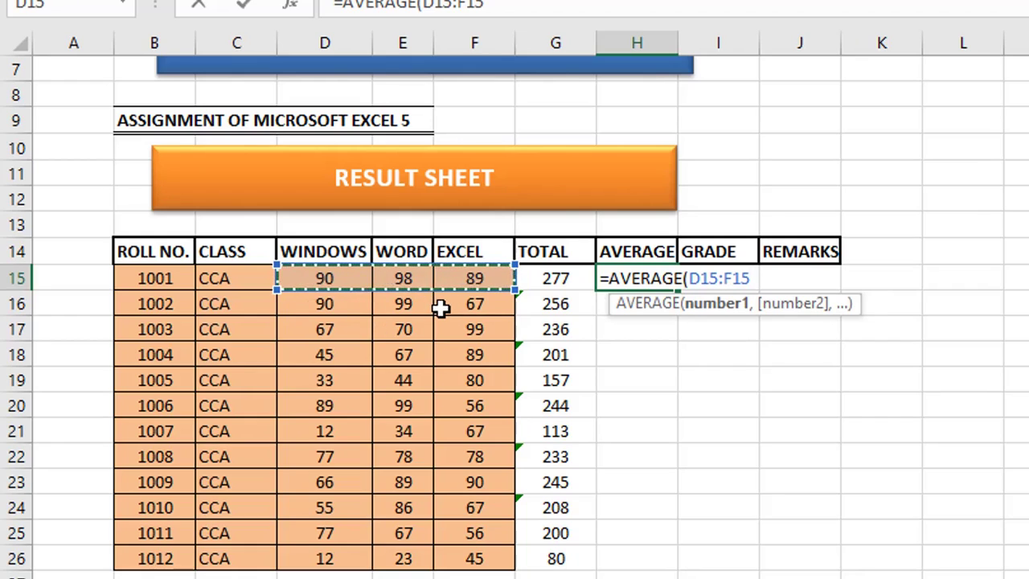
type(")")
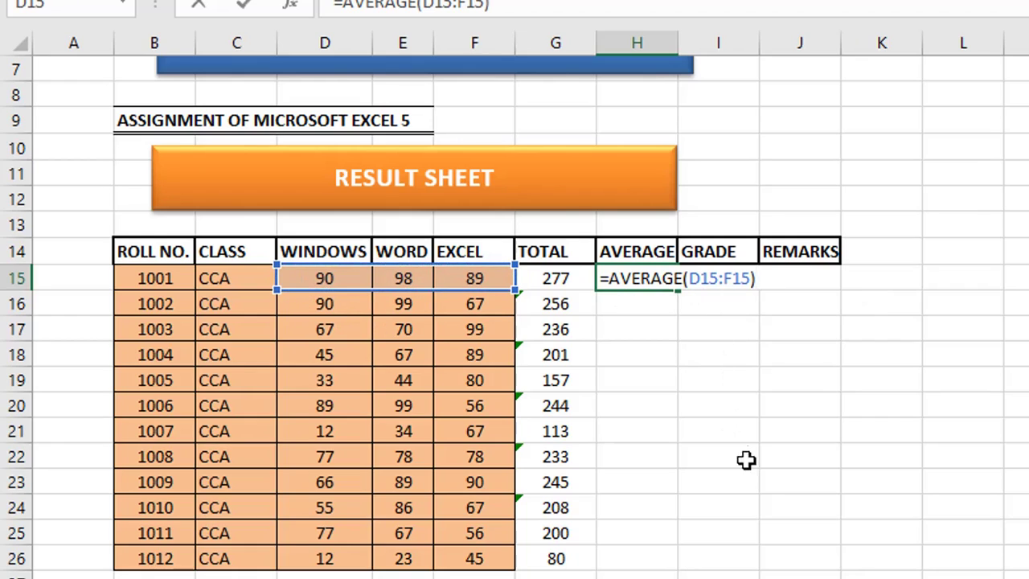
key("Return")
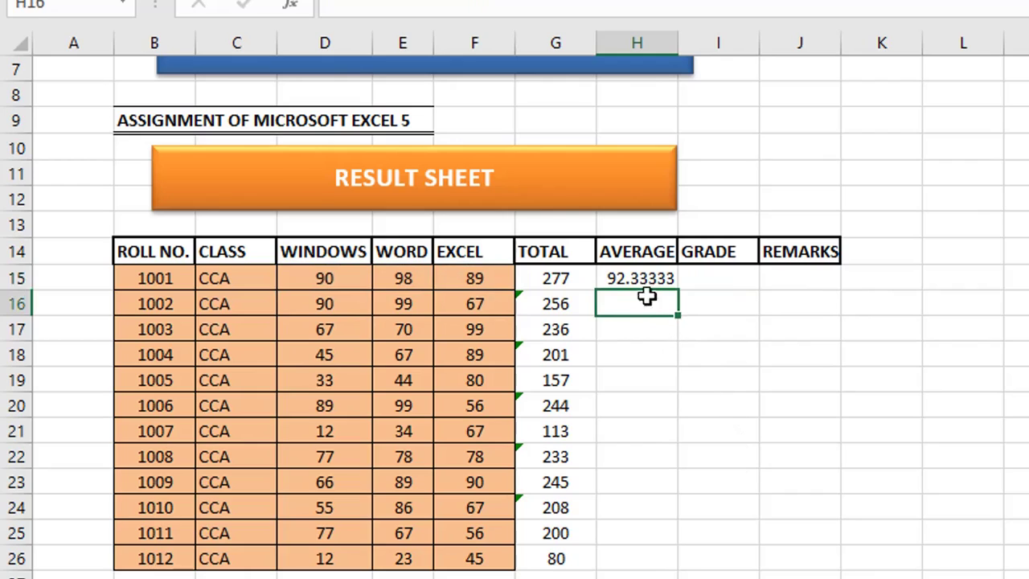
Step: Reduce the first student's average in H15 to two decimal places
left_click(639, 278)
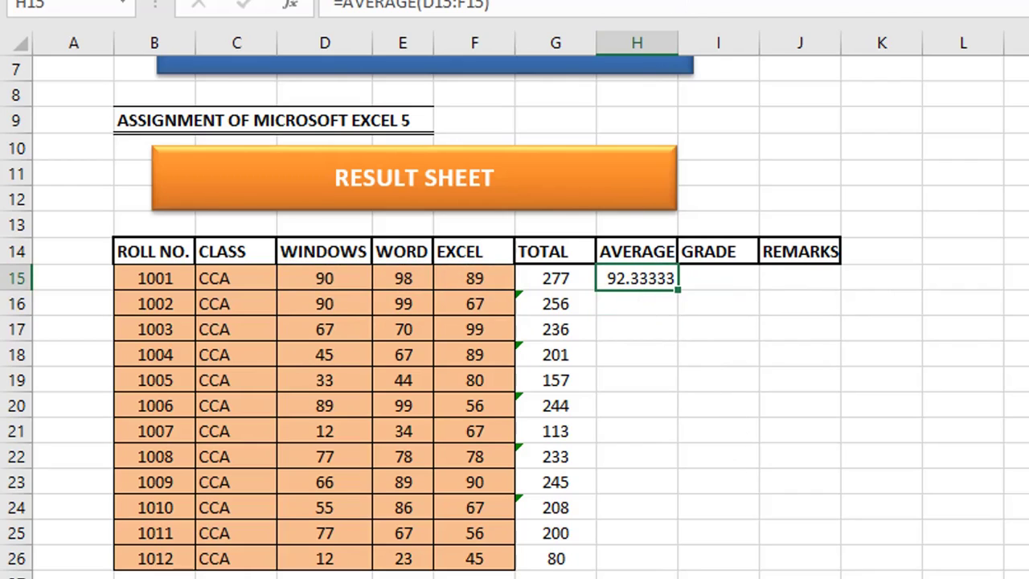
left_click(940, 5)
left_click(940, 5)
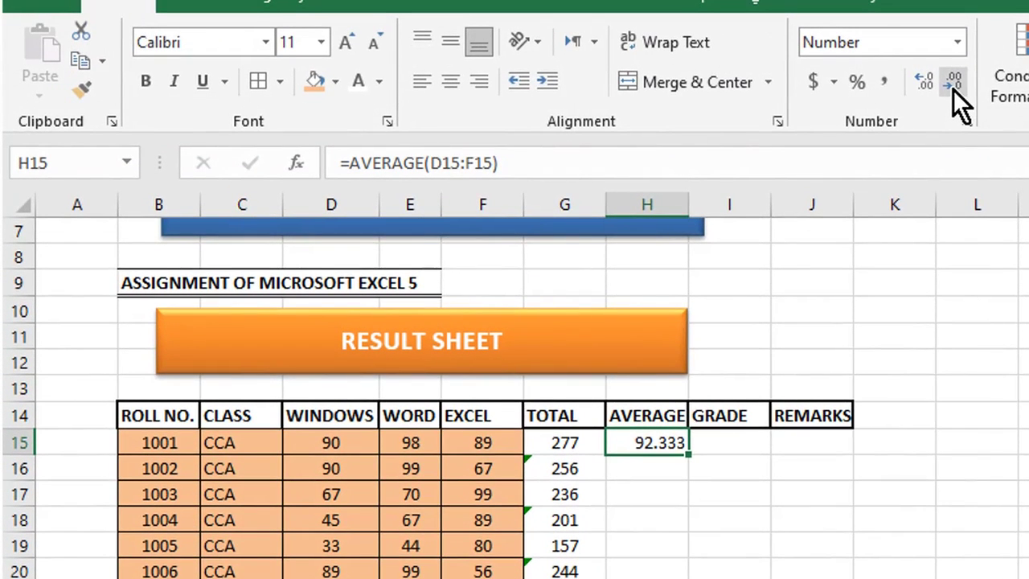
left_click(952, 90)
Step: Calculate the second student's average in H16 with the formula =G16/3
left_click(655, 469)
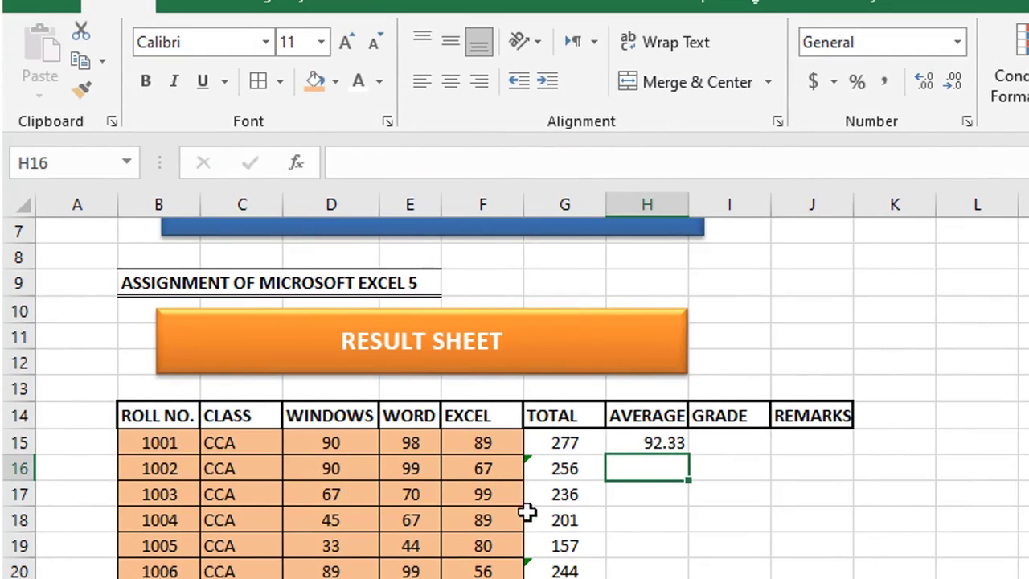
type("=")
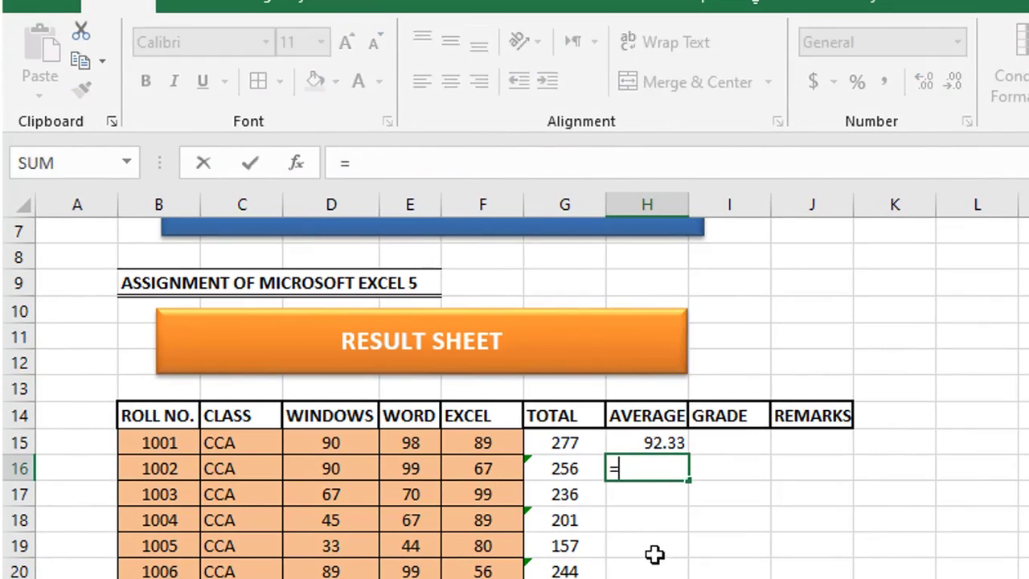
left_click(565, 468)
type("/")
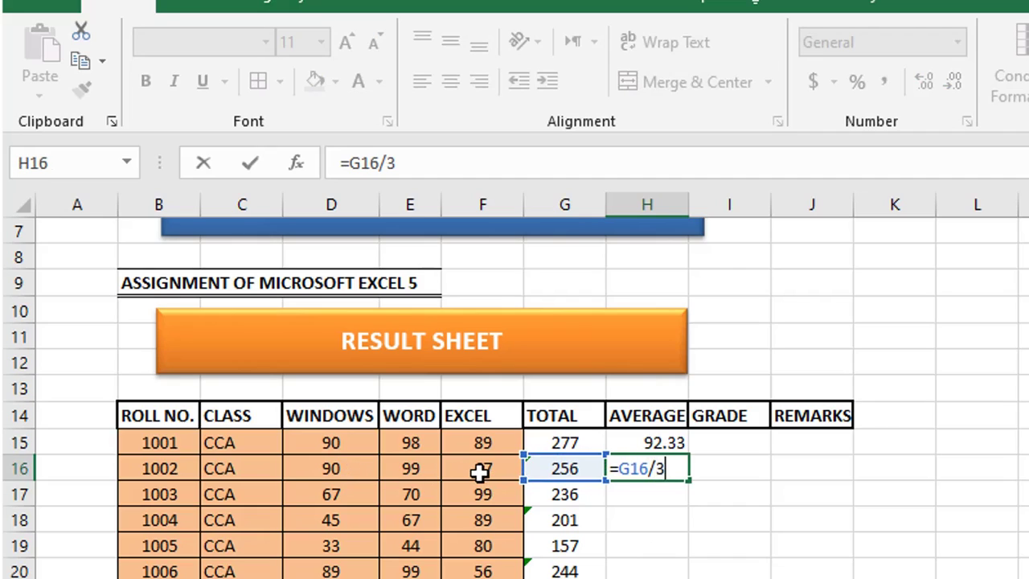
type("3")
key("Return")
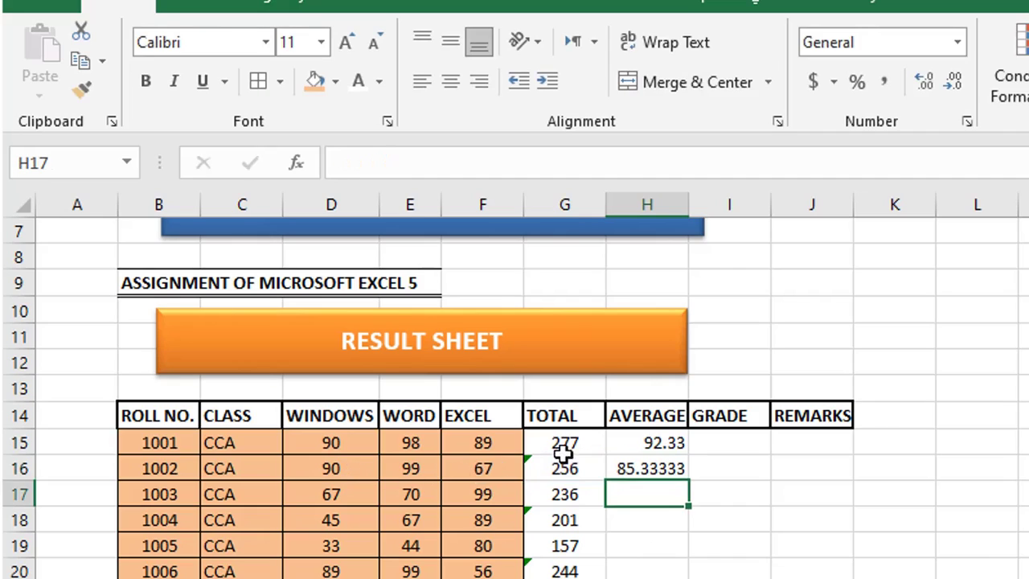
Step: Reduce the second student's average in H16 to two decimal places
left_click(632, 467)
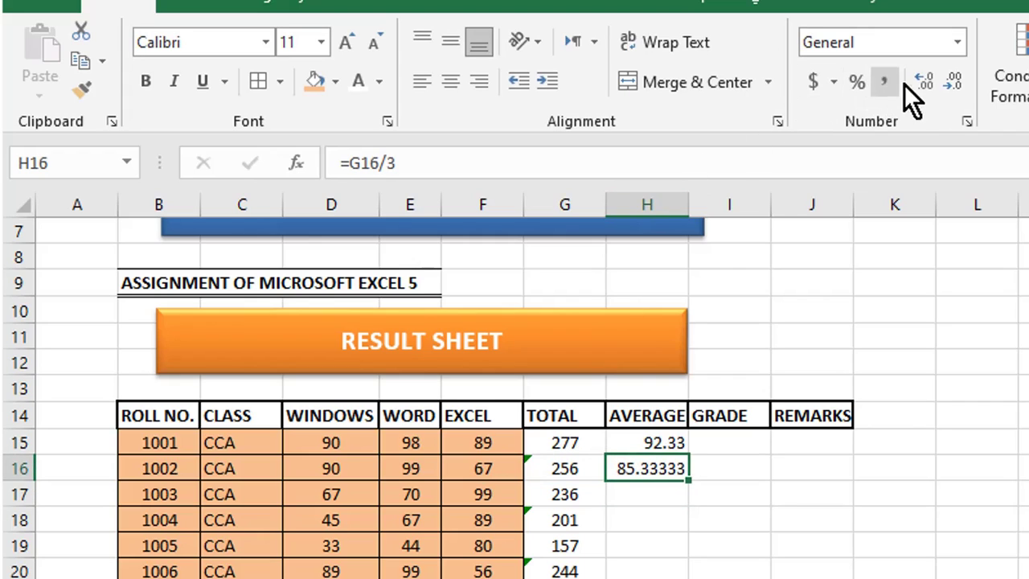
left_click(949, 87)
left_click(949, 87)
left_click(949, 87)
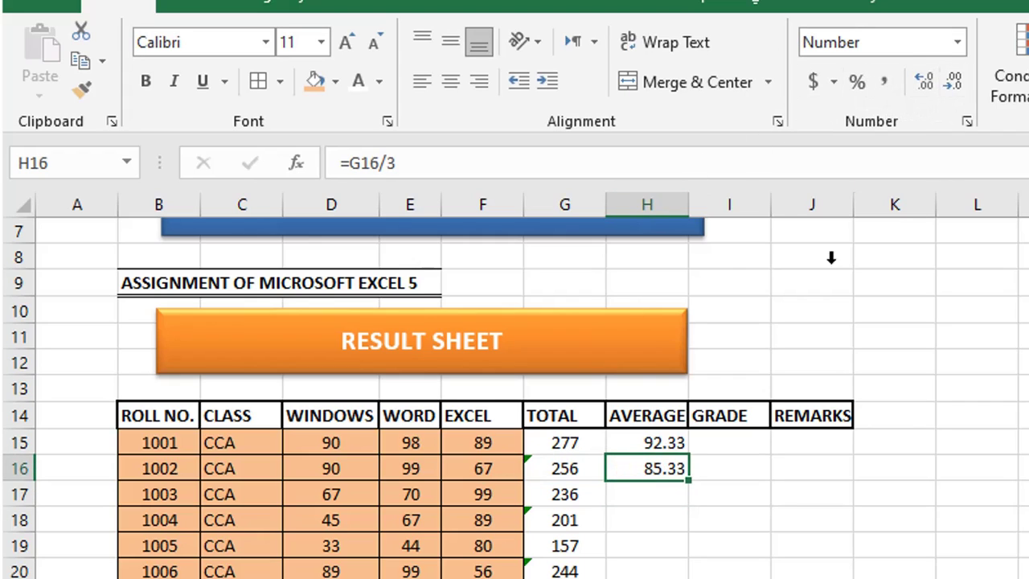
Step: Fill the average formula from H15 down to H26
left_click(669, 443)
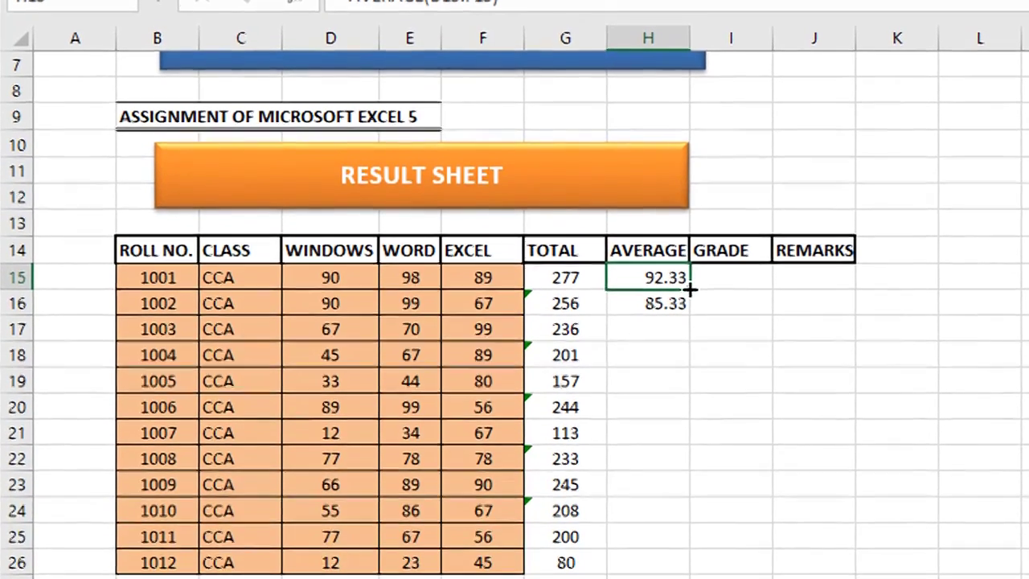
mouse_move(689, 290)
left_mouse_down()
mouse_move(675, 412)
mouse_move(687, 572)
left_mouse_up()
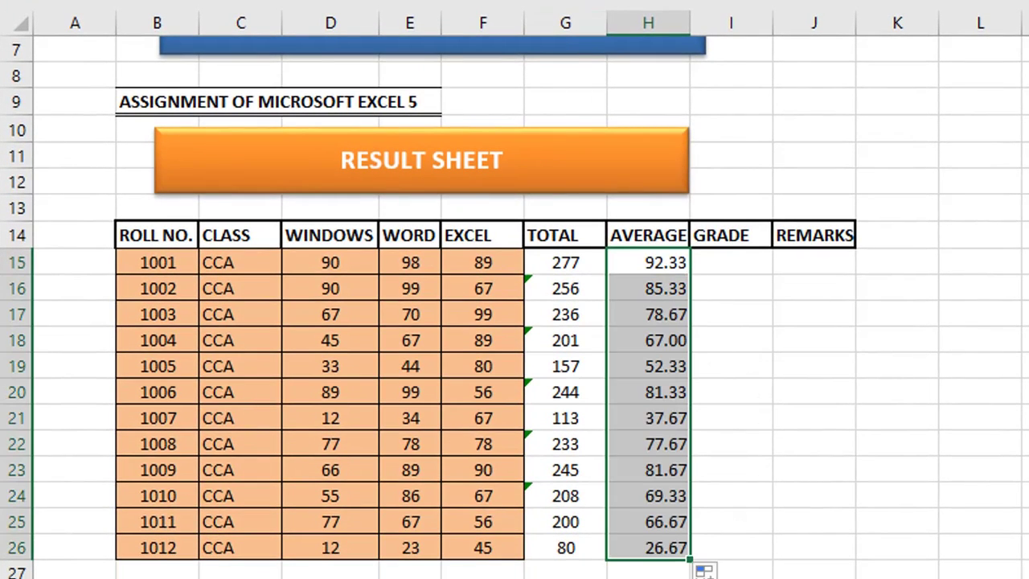
Step: Consult Sheet5, then begin the grade formula in I15 on LESSON - 5 with =IF(H15>=90,"A+",
left_click(748, 265)
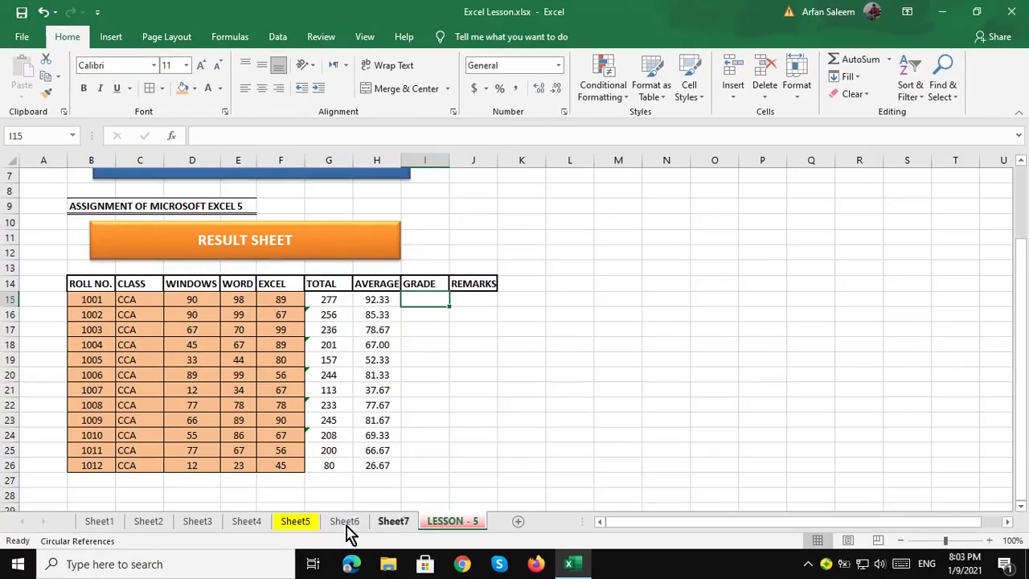
left_click(295, 521)
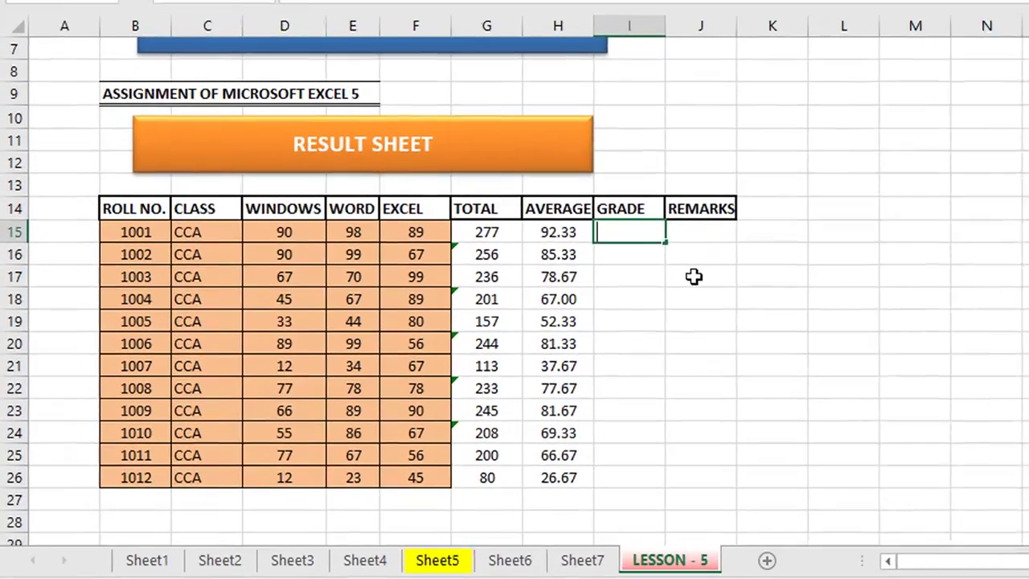
type("=")
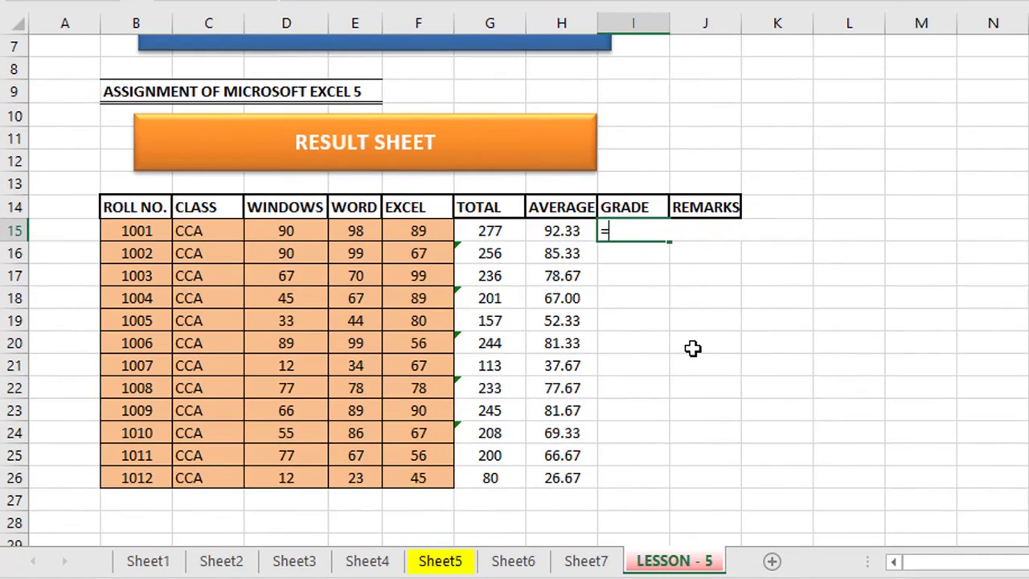
type("IF")
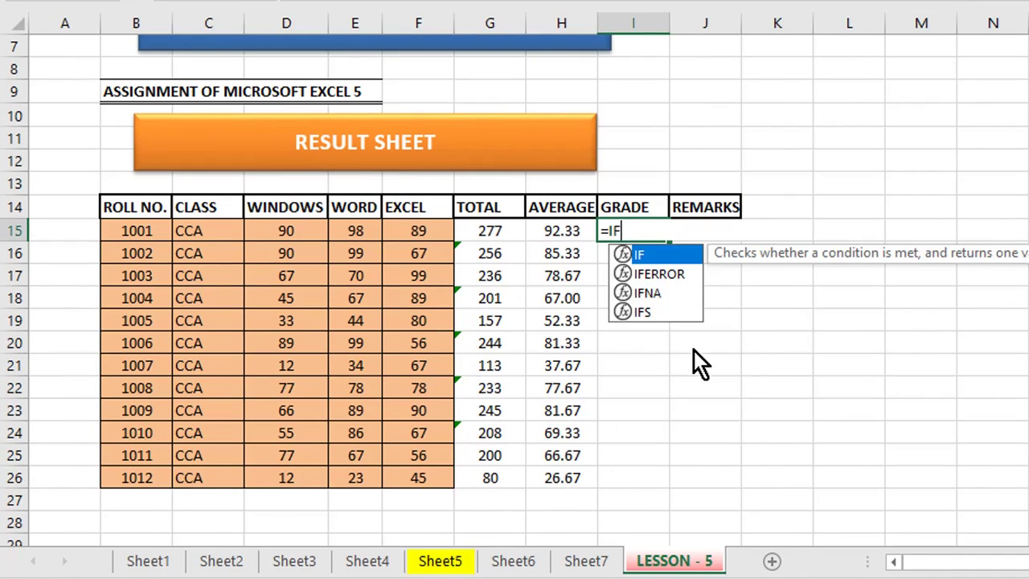
type("(")
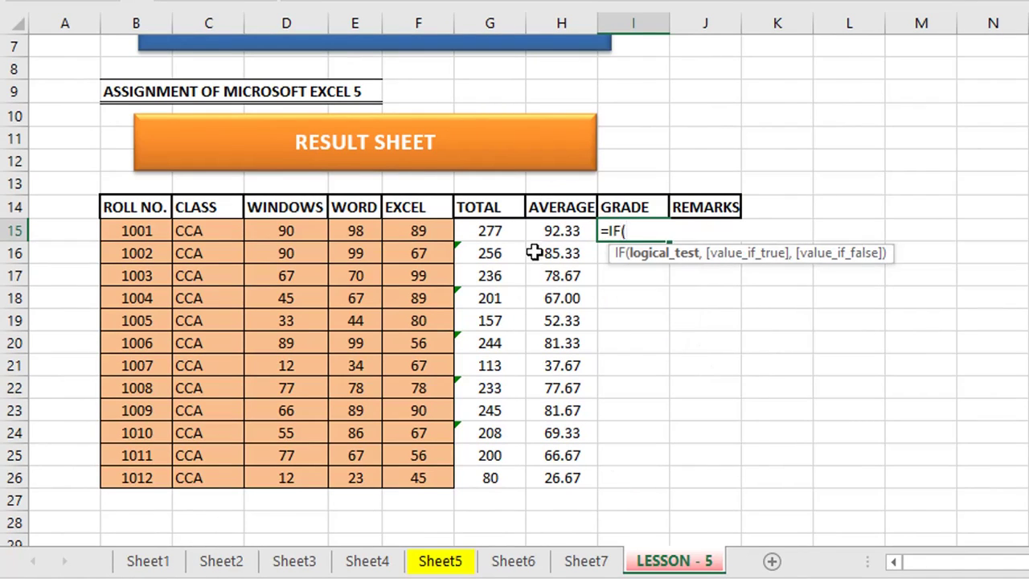
left_click(563, 231)
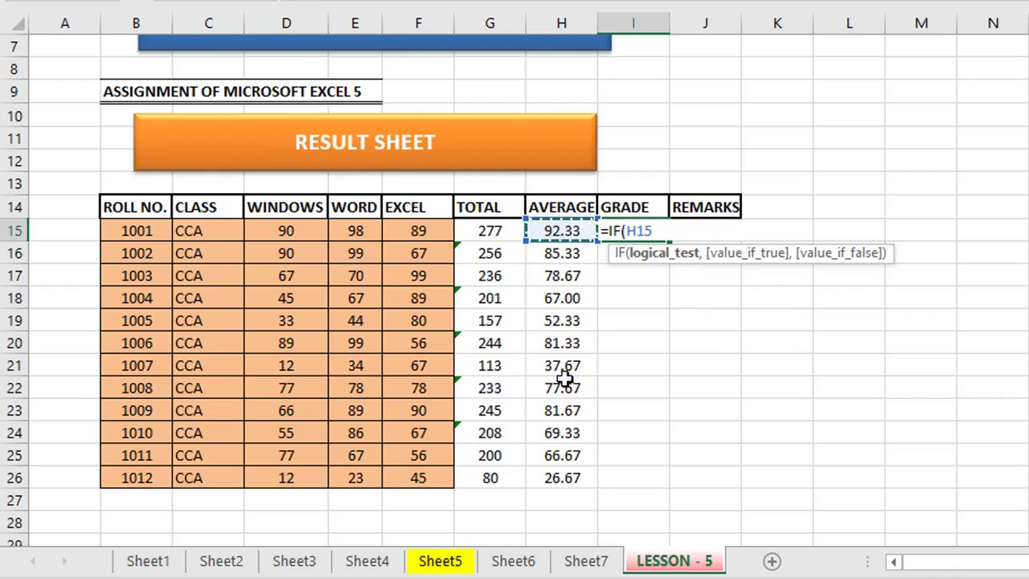
type(">=90")
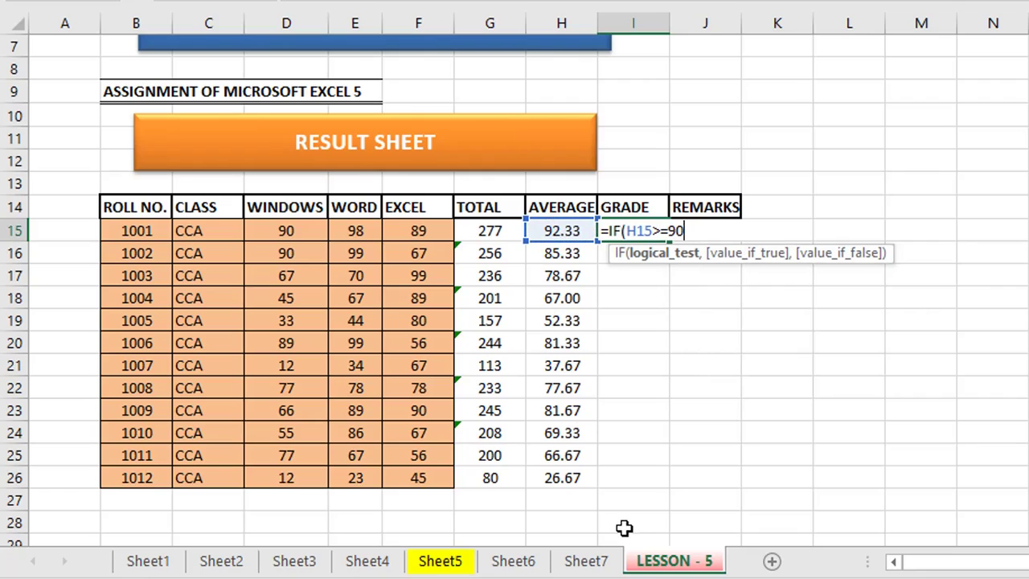
type(",\"A+\"")
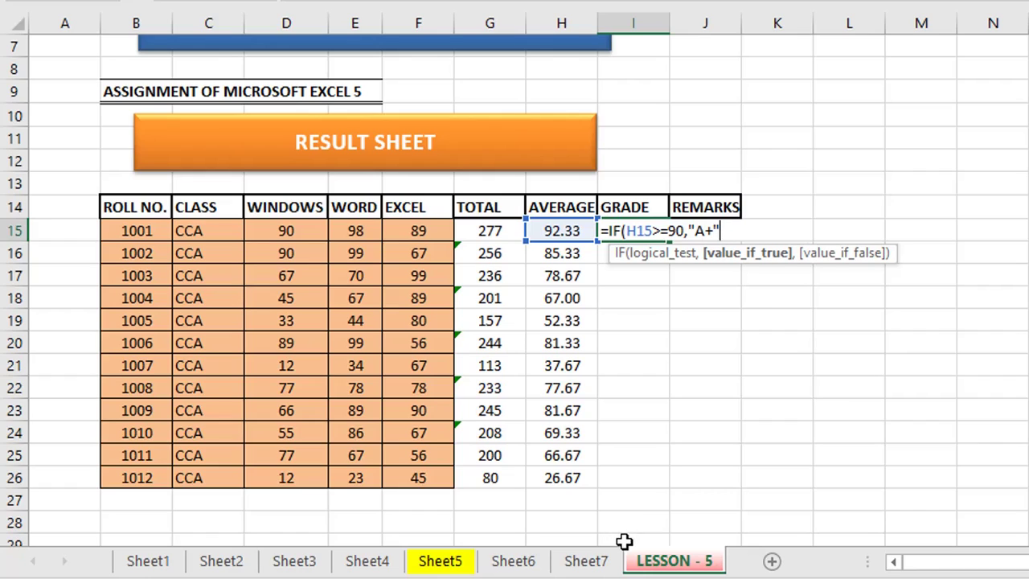
type(",")
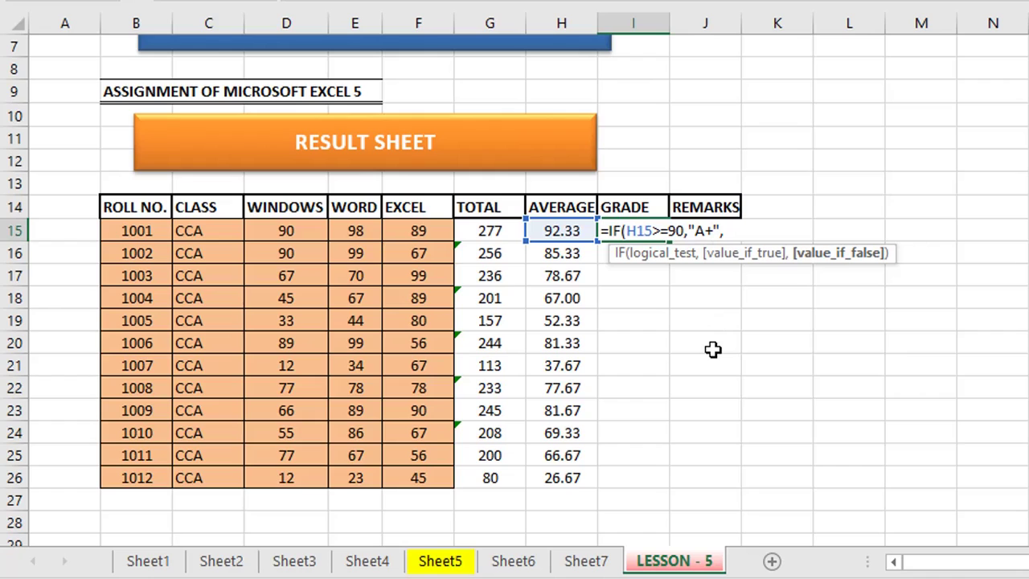
Step: Extend the grade formula in I15 with the second nested condition IF(H15>=80,"A",
type("IF(")
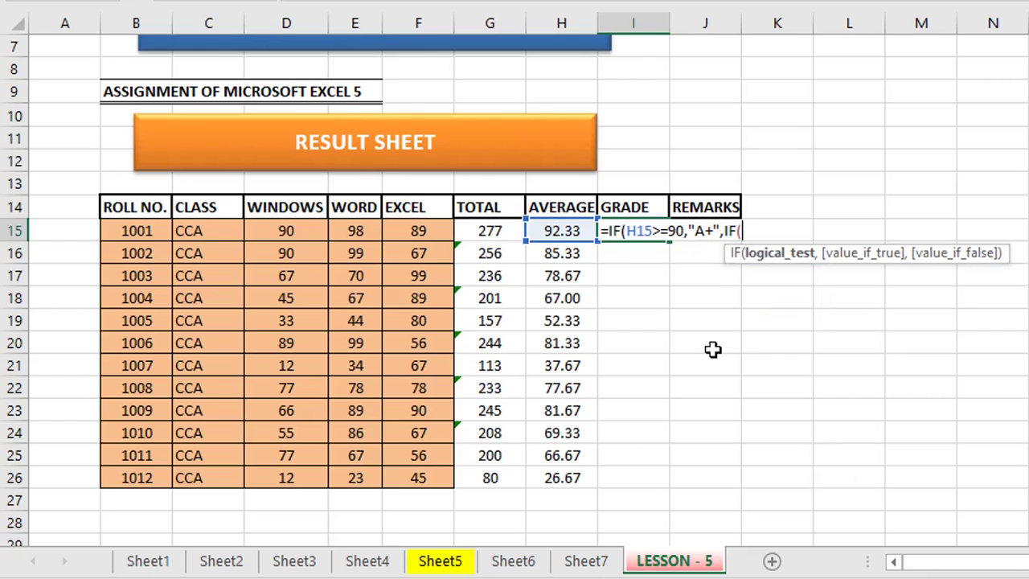
left_click(561, 231)
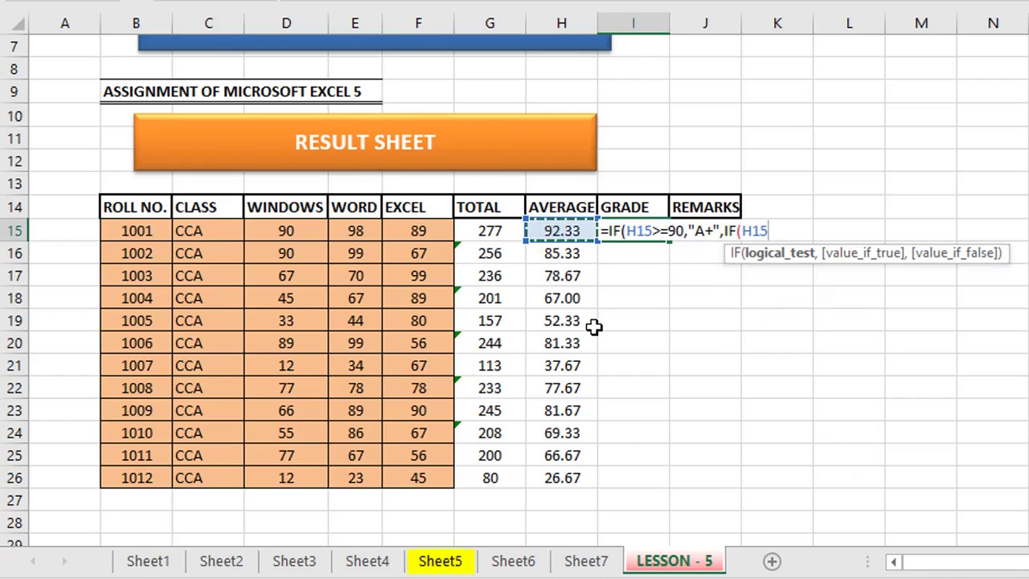
type(">=80,\"")
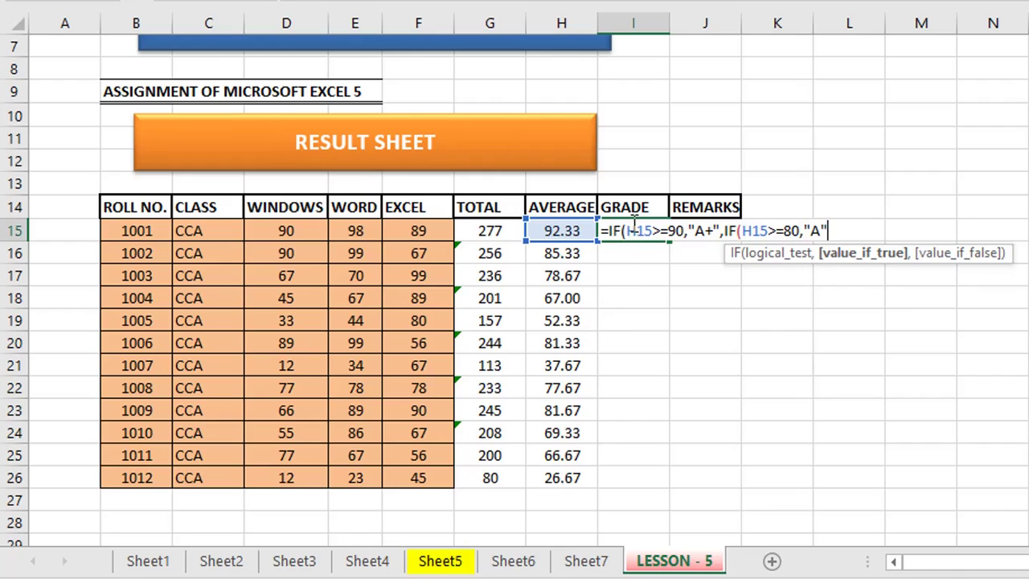
type("A\",")
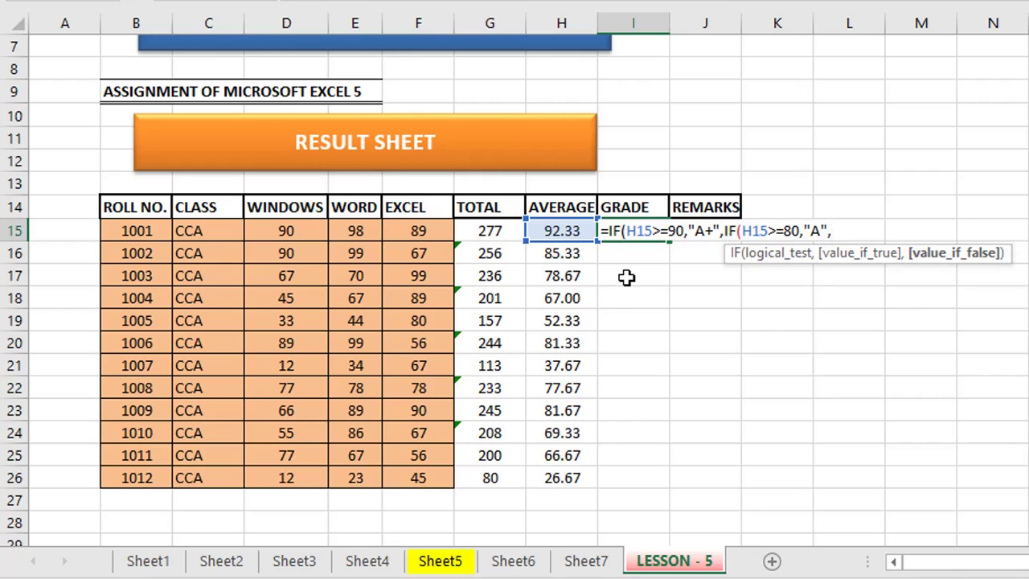
Step: Extend the grade formula in I15 with the third nested condition IF(H15>=70,"B",
type("IF")
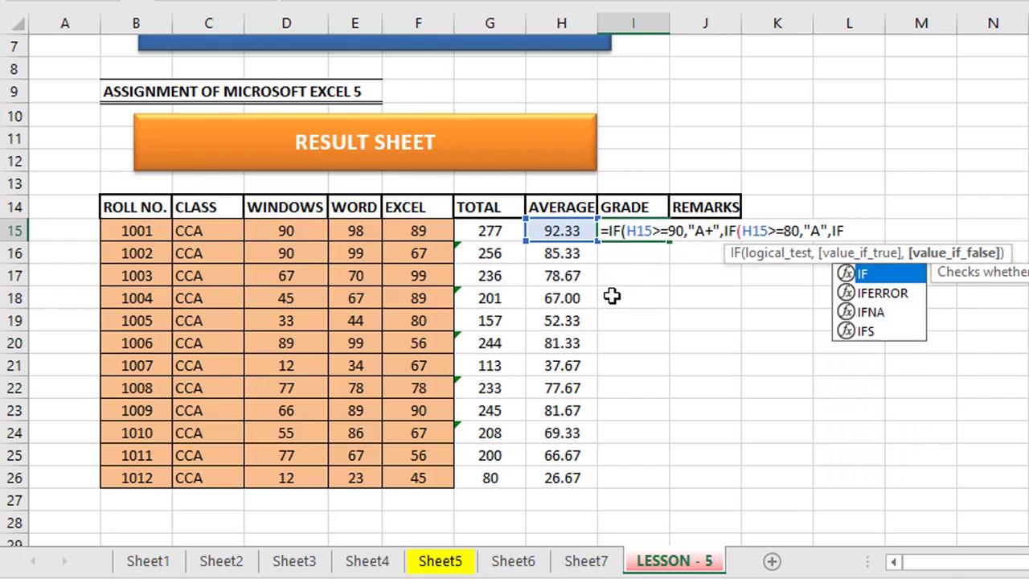
type("()")
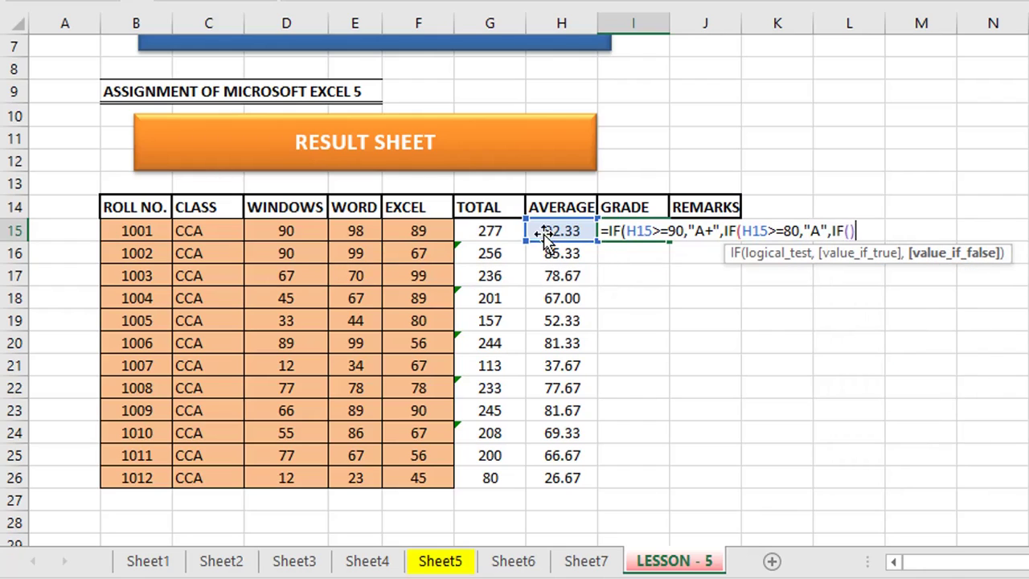
left_click(544, 235)
left_click(727, 323)
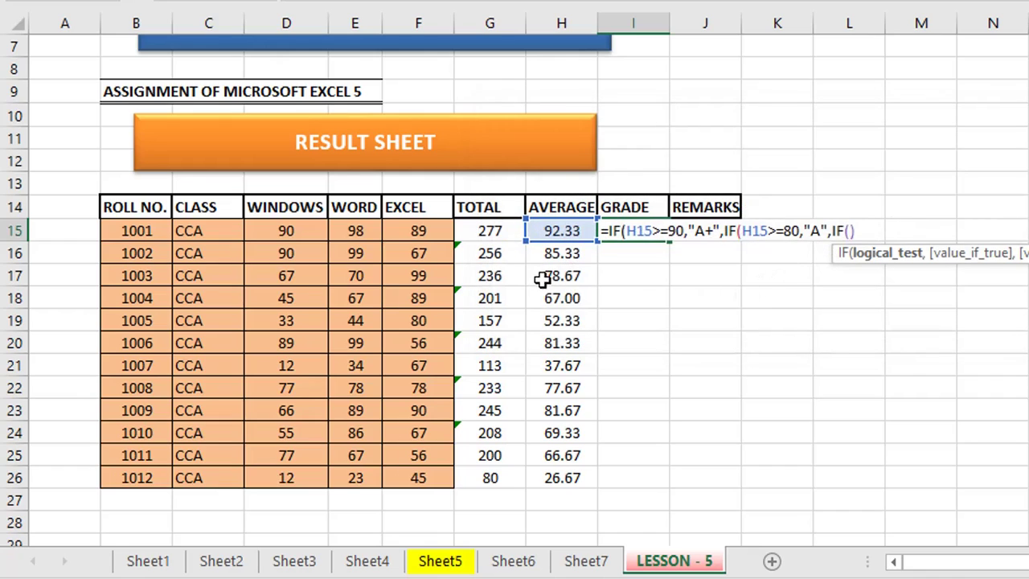
left_click(551, 232)
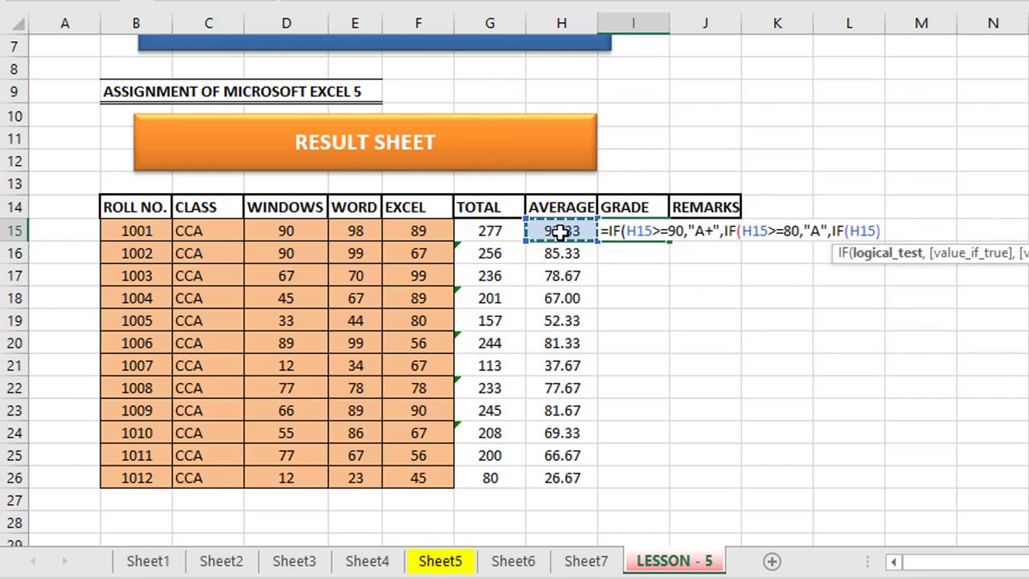
type(">=")
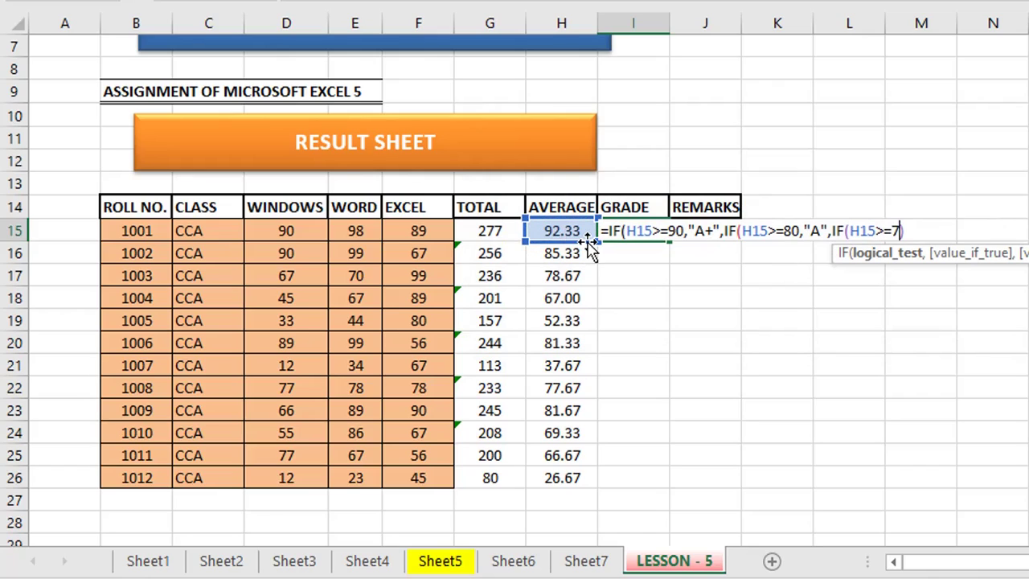
type("70,")
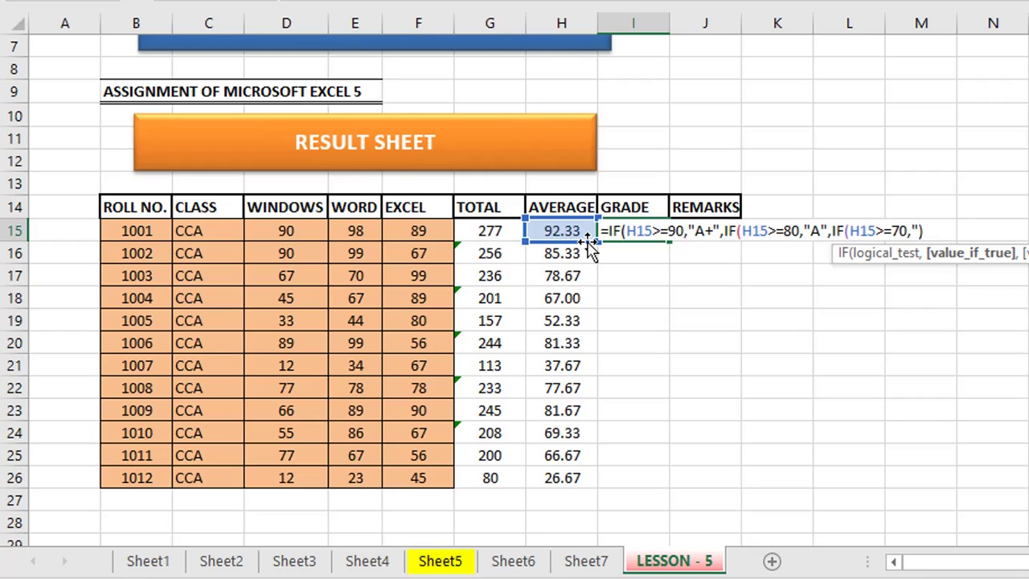
type("\"B\",IF")
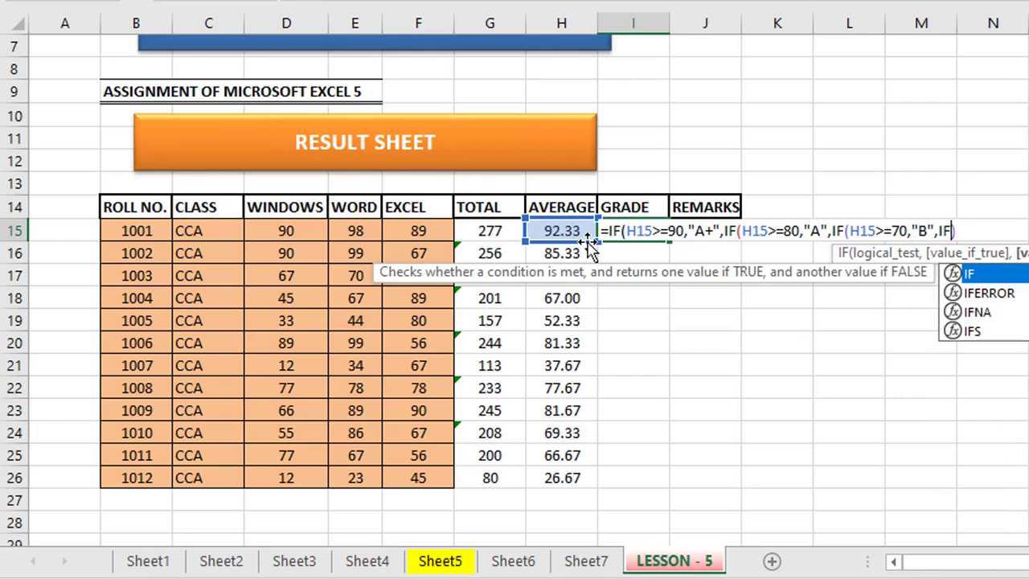
Step: Extend the grade formula in I15 with the fourth nested condition IF(H15>=60,"C",
type("(")
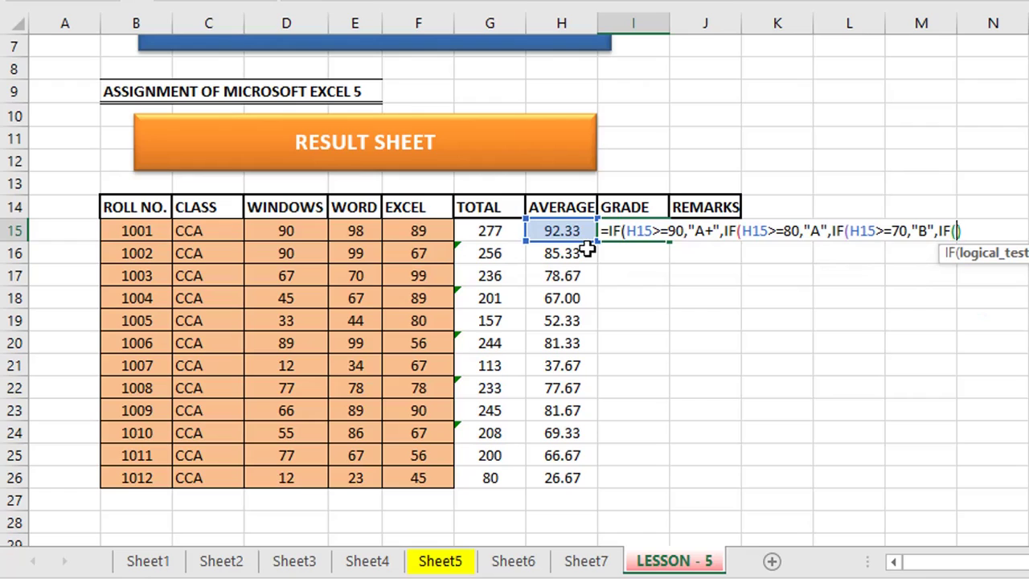
left_click(565, 232)
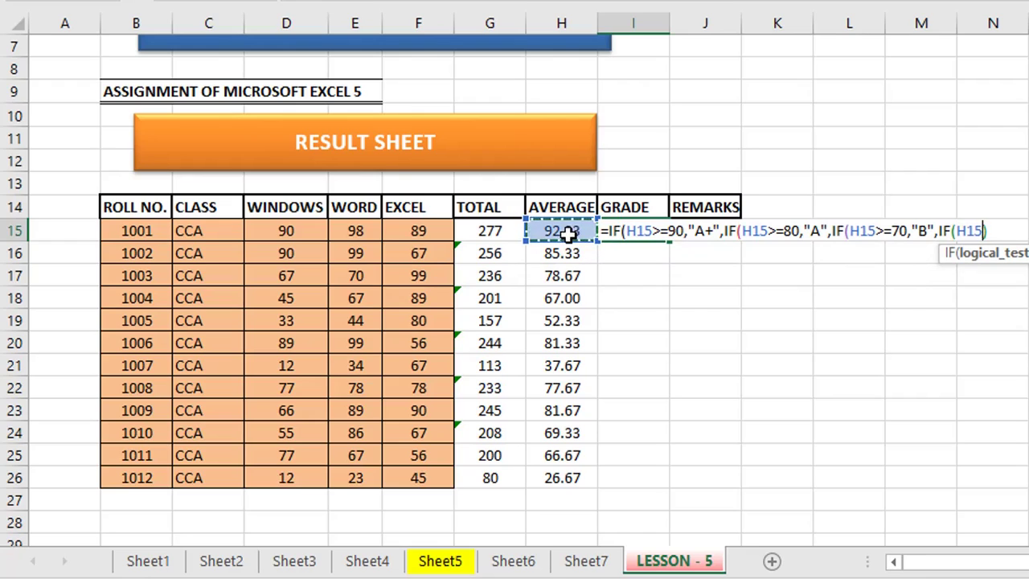
type(">")
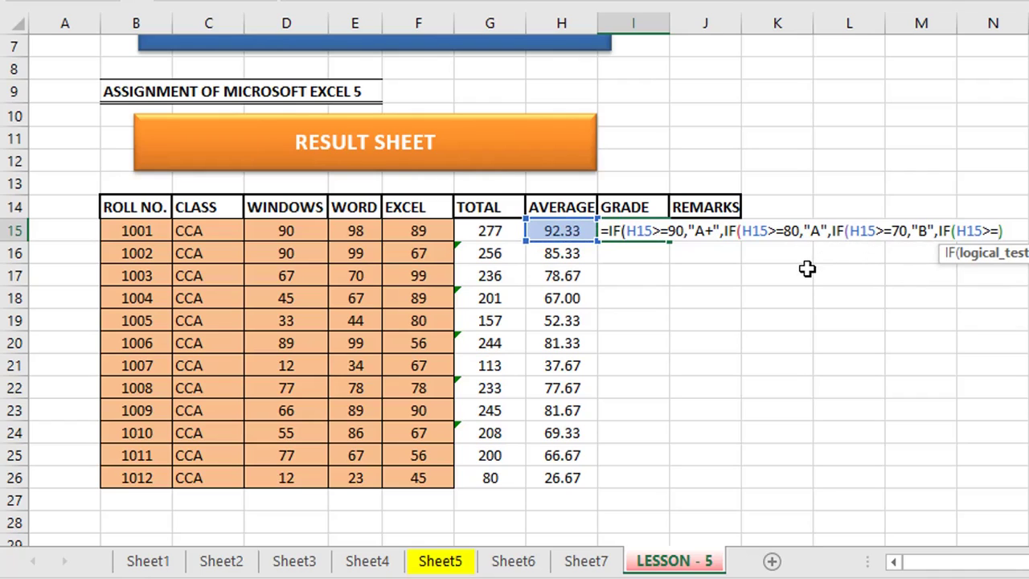
type("=60,\"")
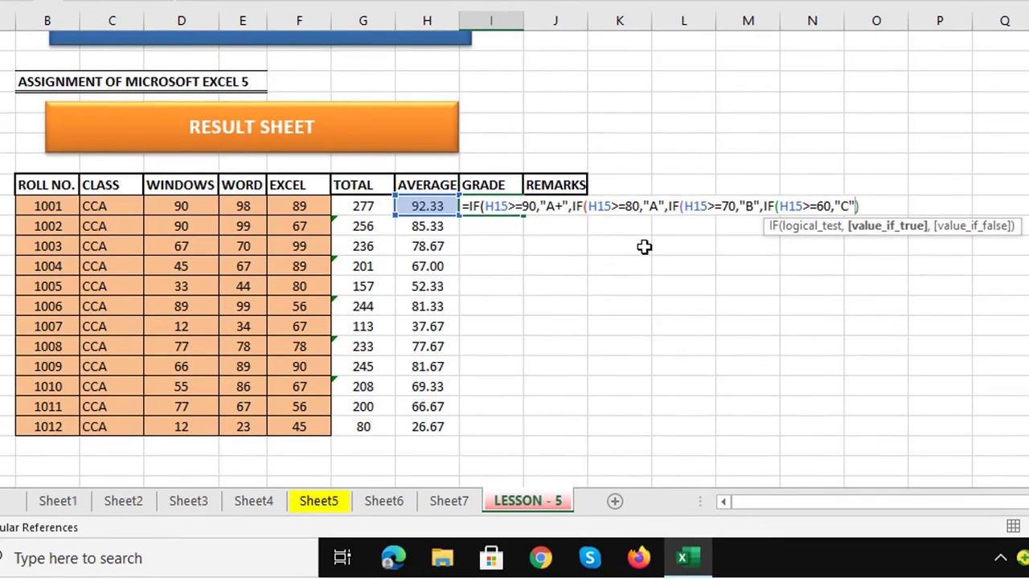
type("C\",IF")
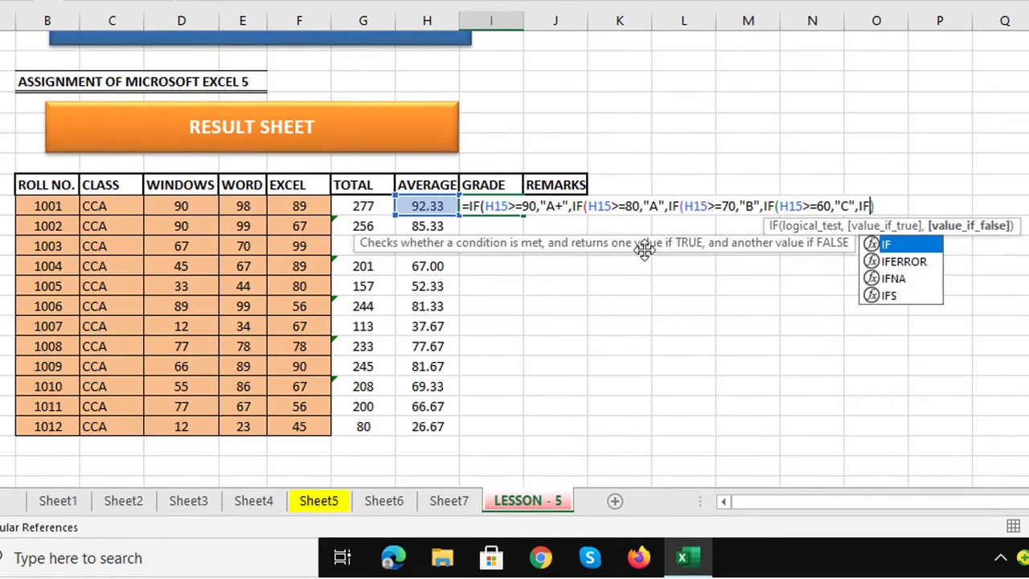
Step: Begin the fifth nested condition of the grade formula in I15 with the test IF(H15>=50,
type("(")
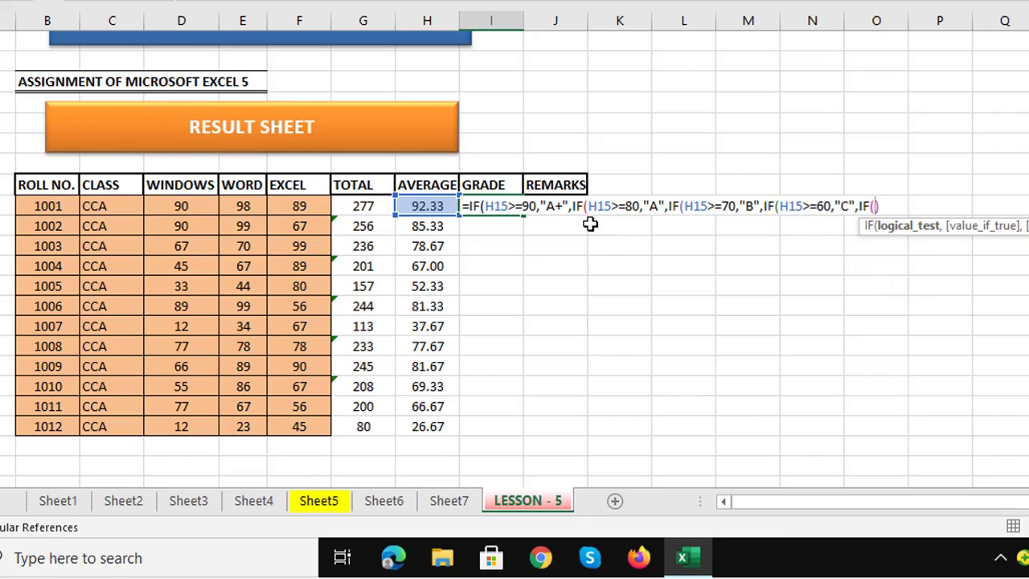
left_click(420, 206)
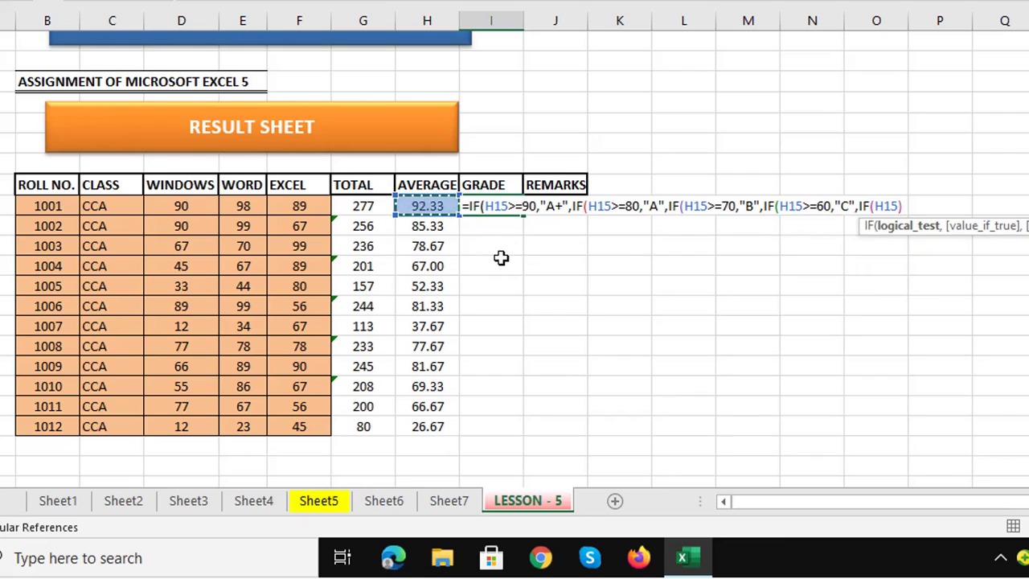
type(">")
key("BackSpace")
type("50,\"")
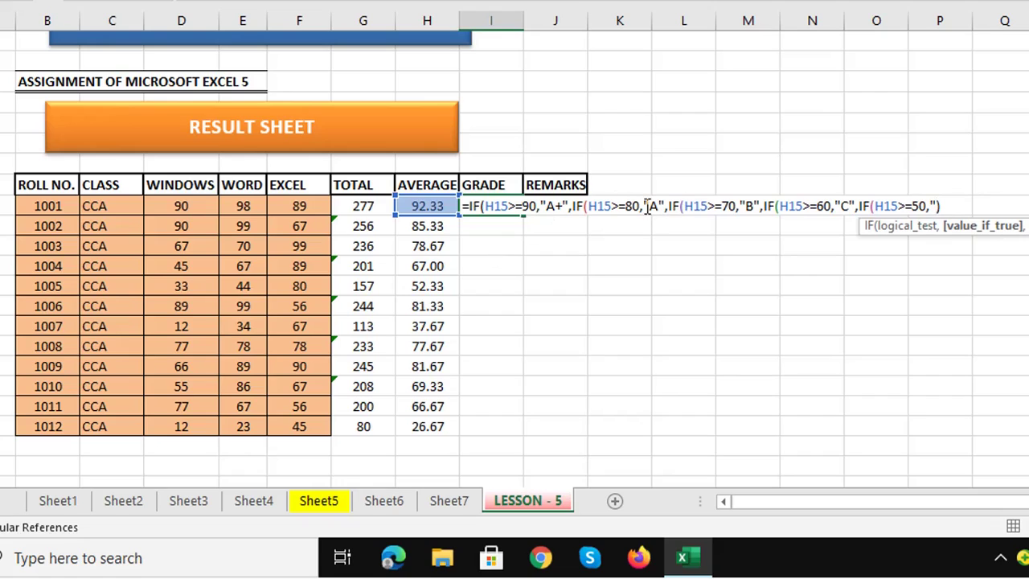
Step: Revise the grades in the I15 formula to "B+" for 70 and "B" for 60, and enter "C" for 50
left_click(752, 206)
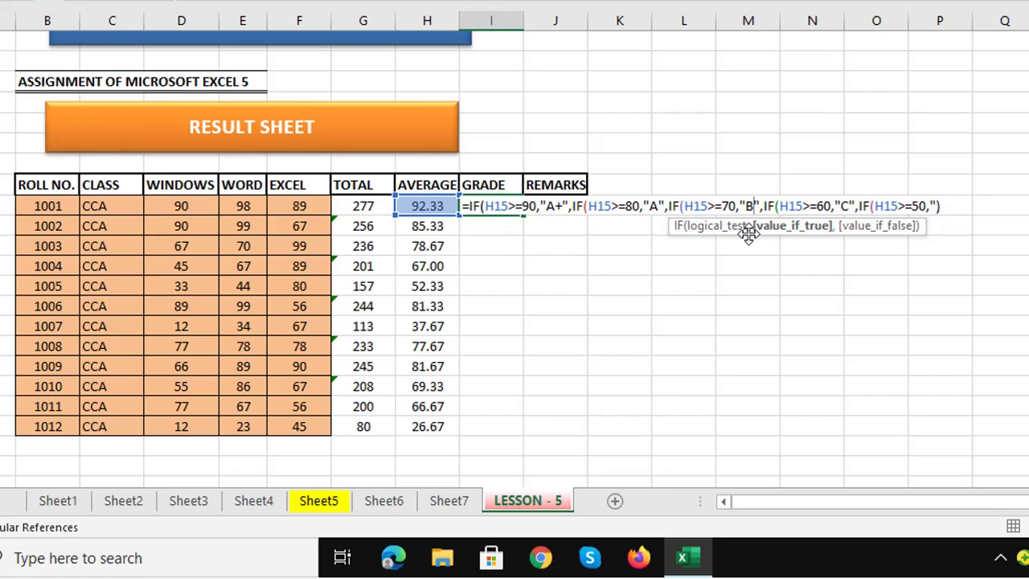
type("+")
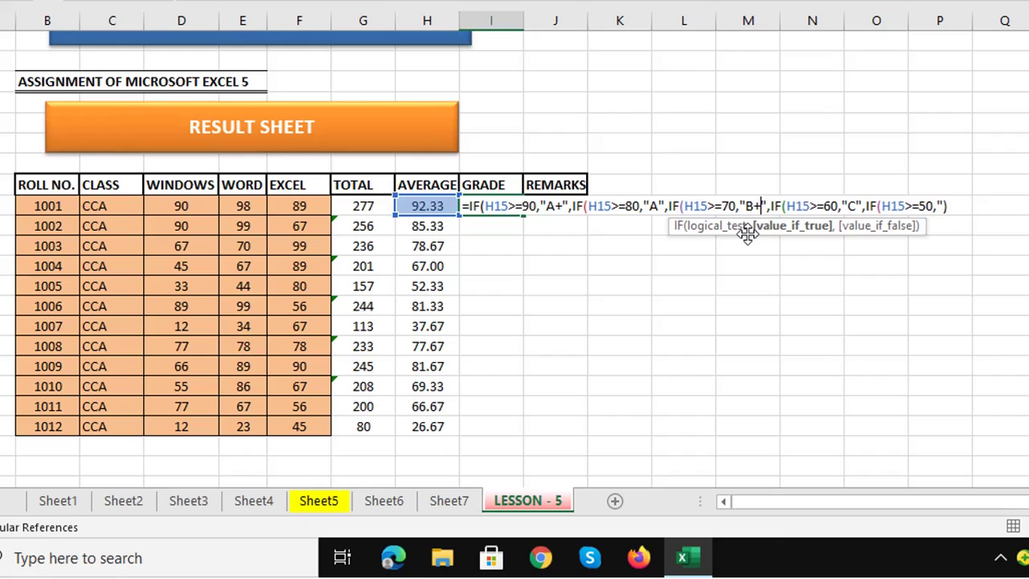
left_click(855, 206)
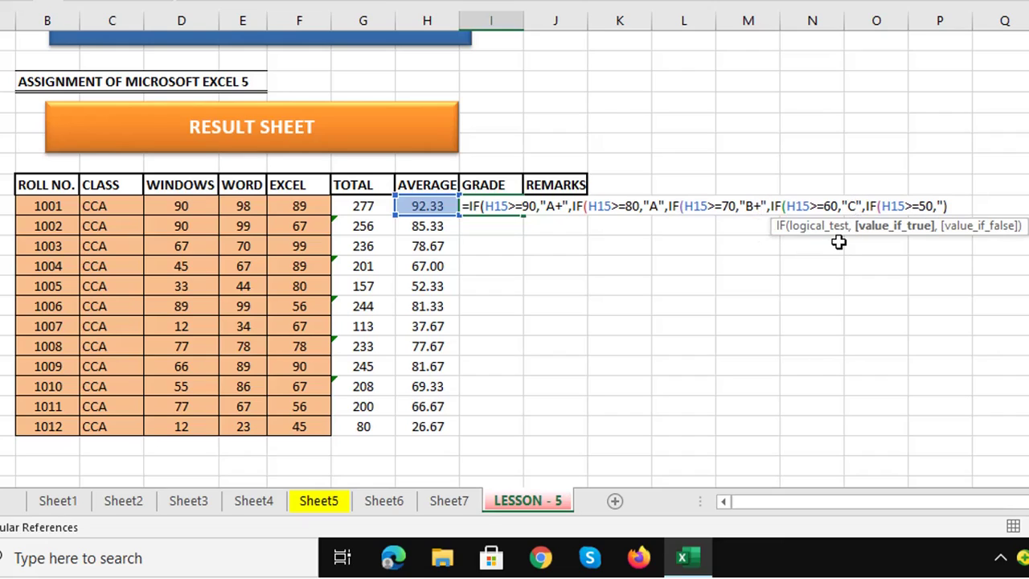
key("BackSpace")
type("B")
left_click(940, 206)
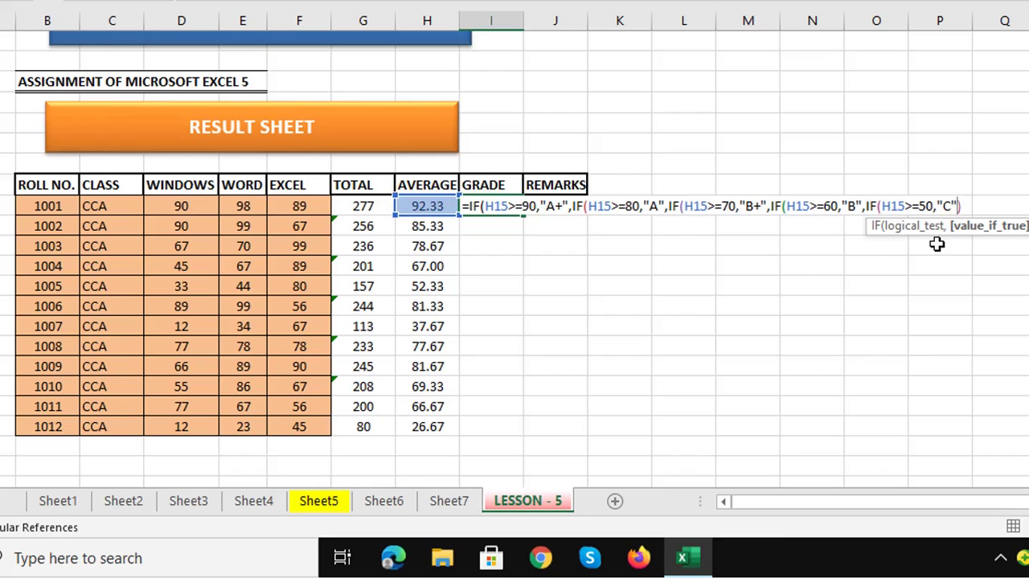
Step: Extend the grade formula in I15 with the sixth nested condition IF(H15>=40,"PASS",
type(",IF")
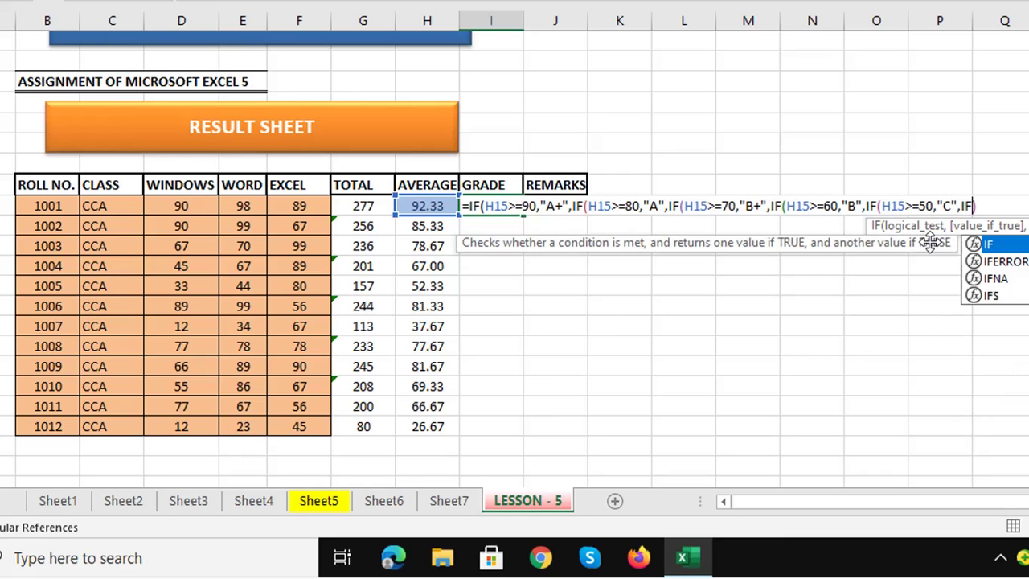
type("(")
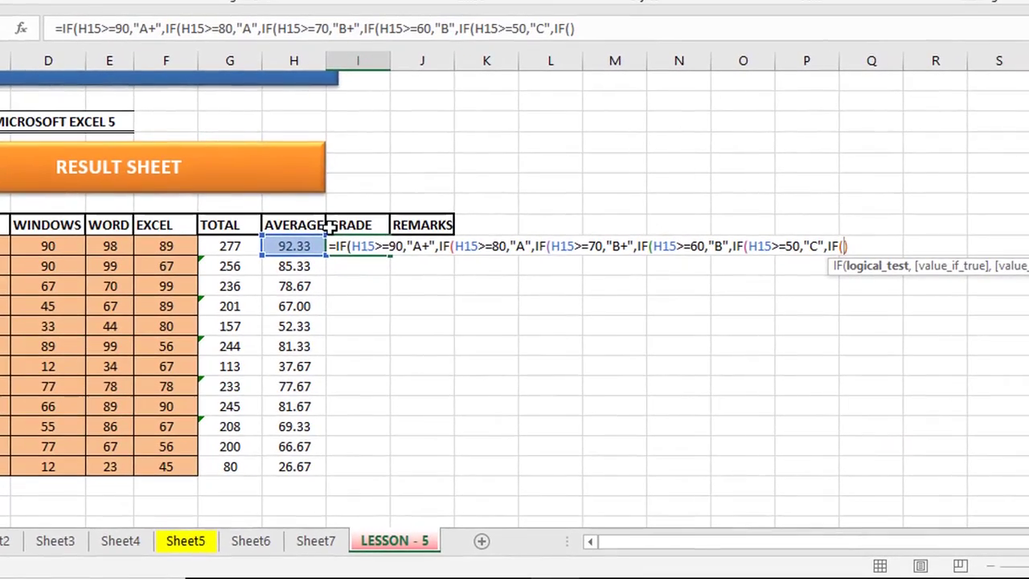
left_click(294, 245)
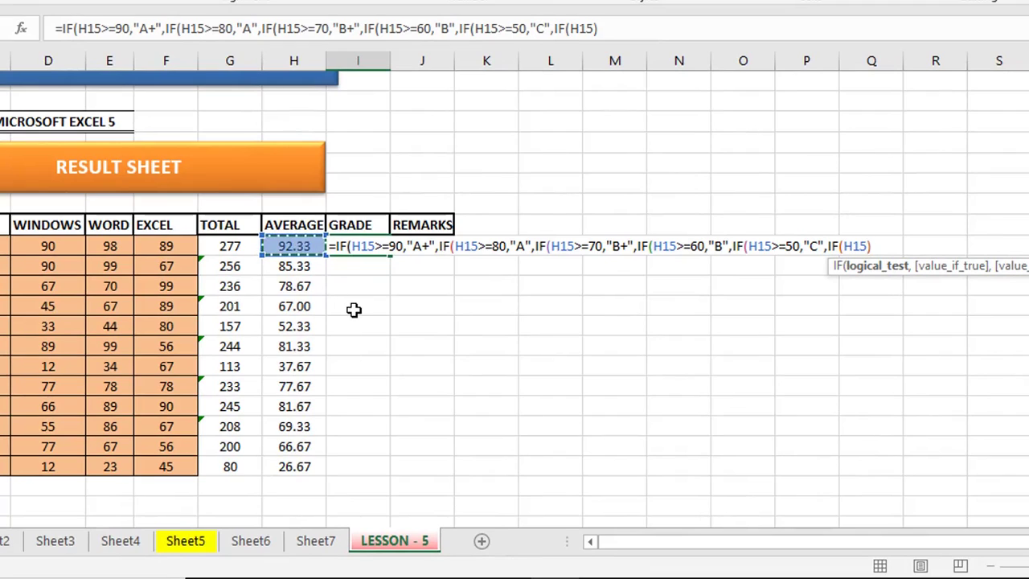
type(">")
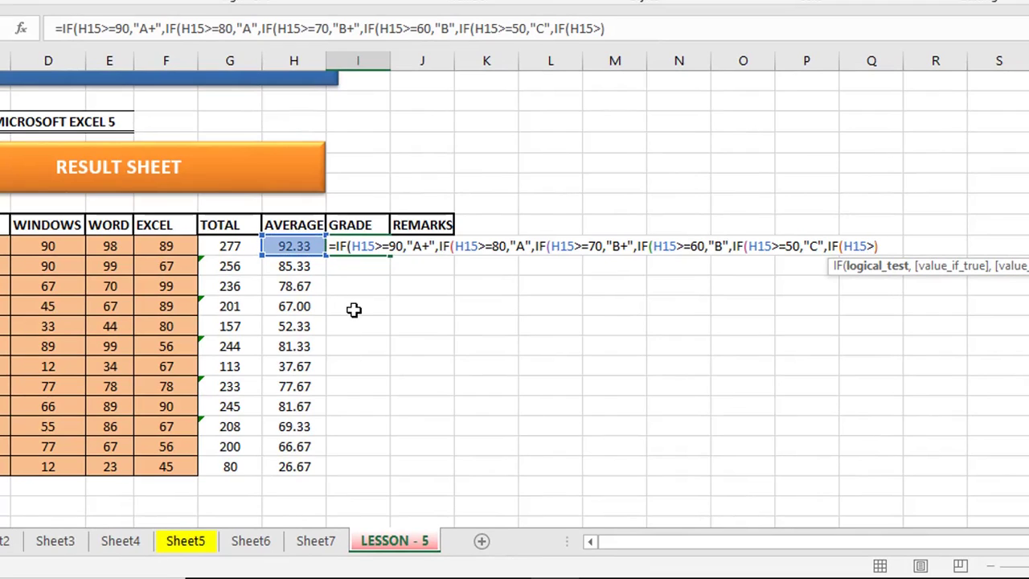
type("=40,")
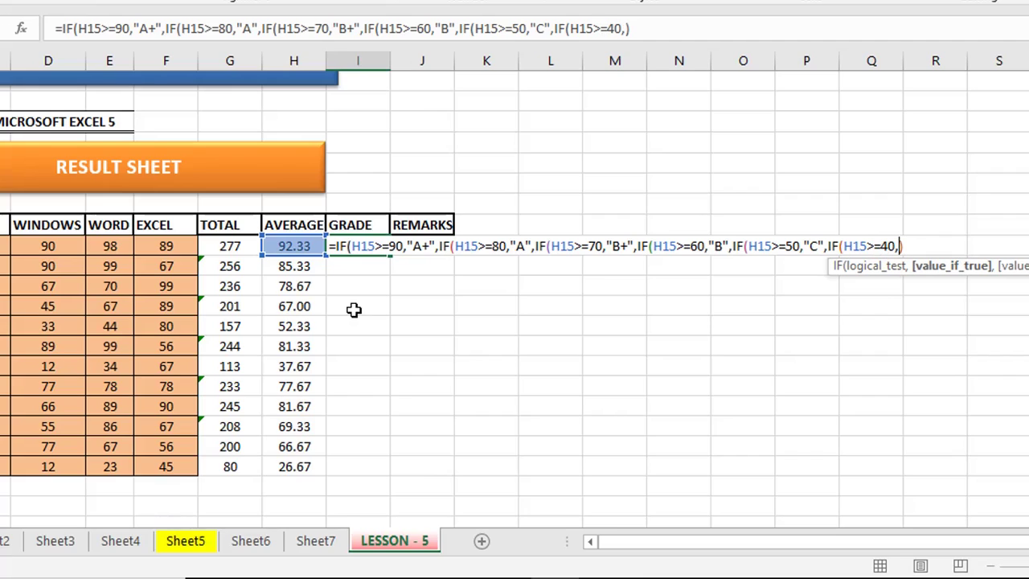
type("\"PASS")
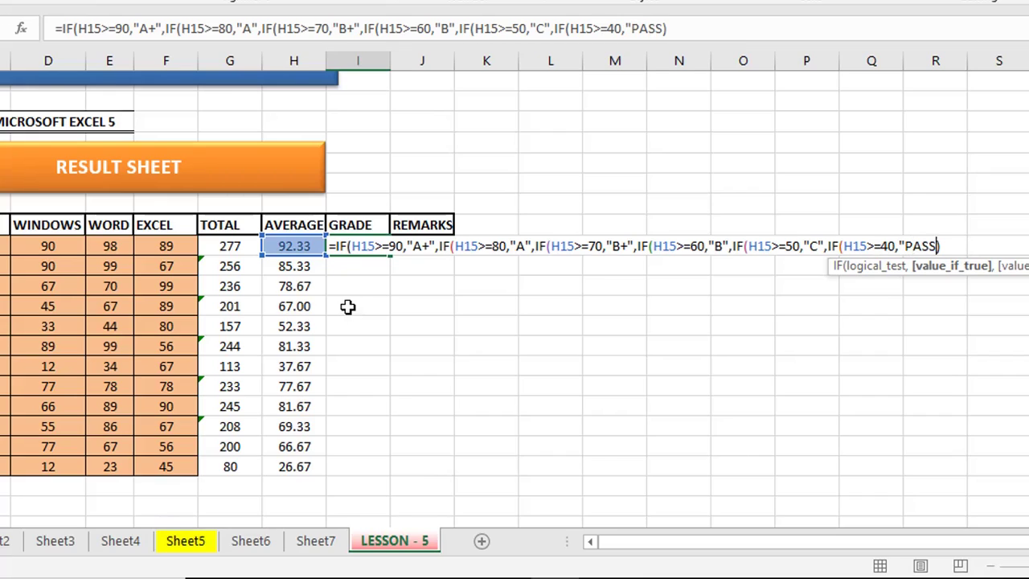
type("\",")
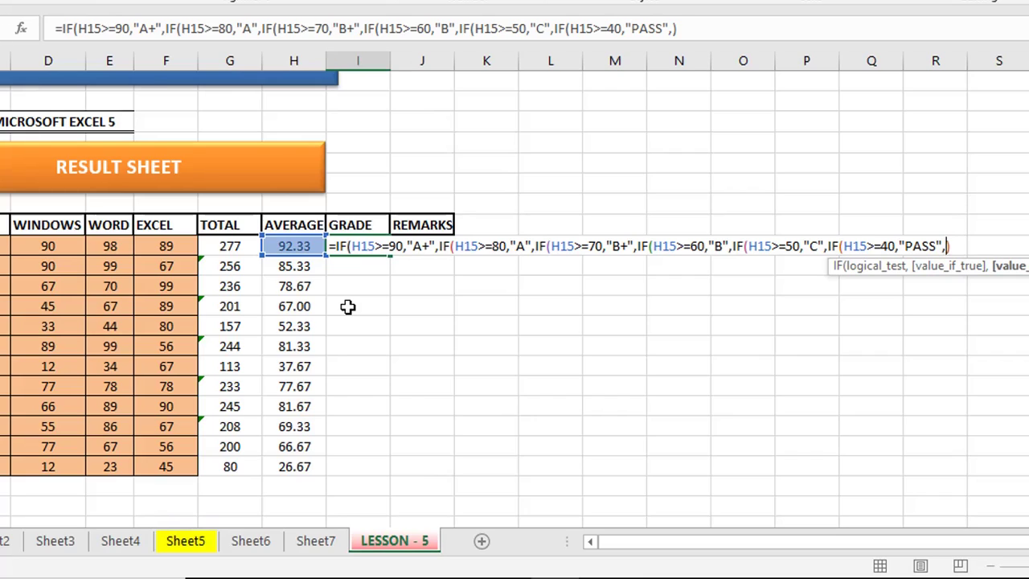
Step: Finish the grade formula in I15 with "FAIL" as the fallback result, close all six brackets and enter it
type("\"FAI")
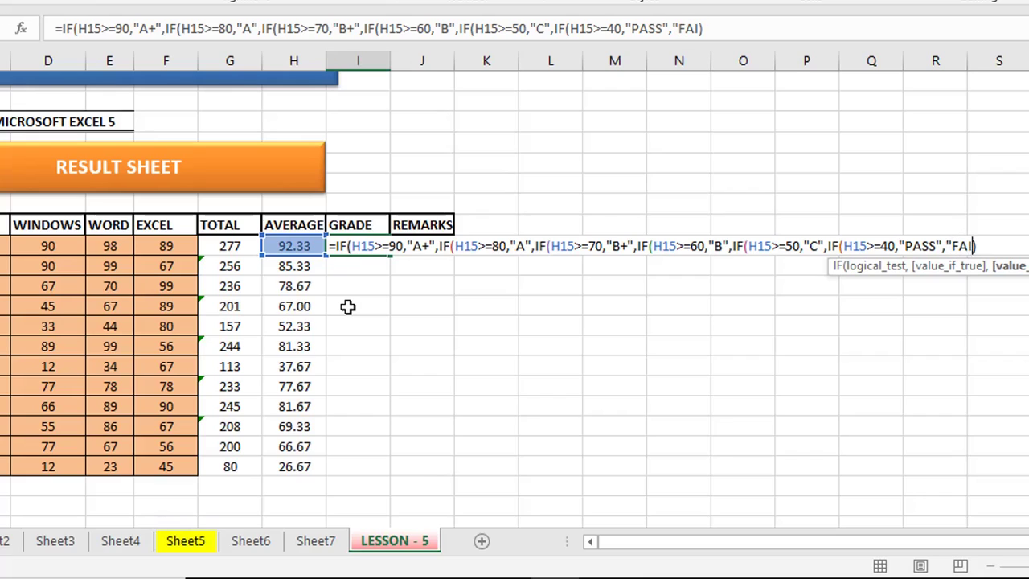
type("L\"")
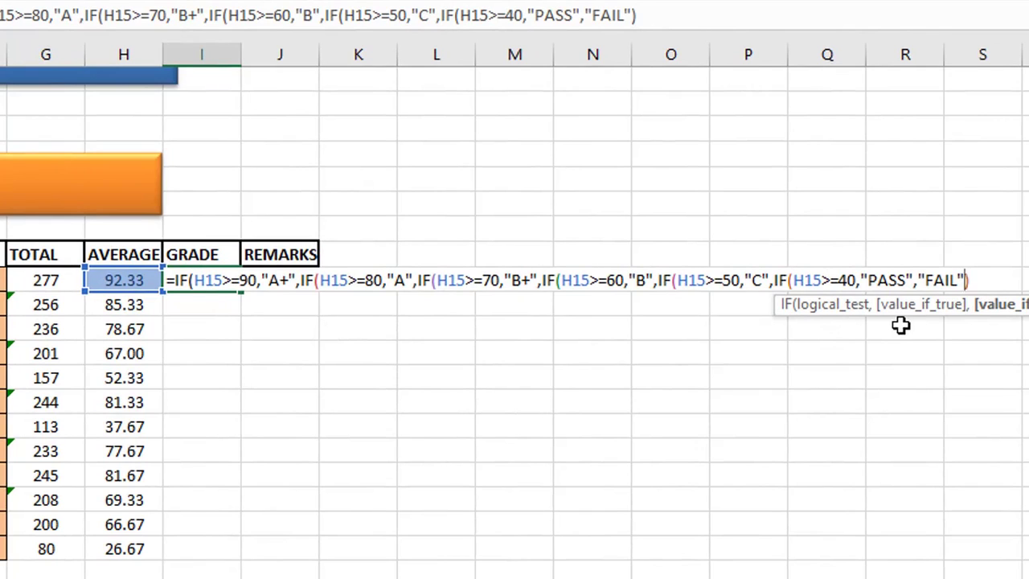
type("))")
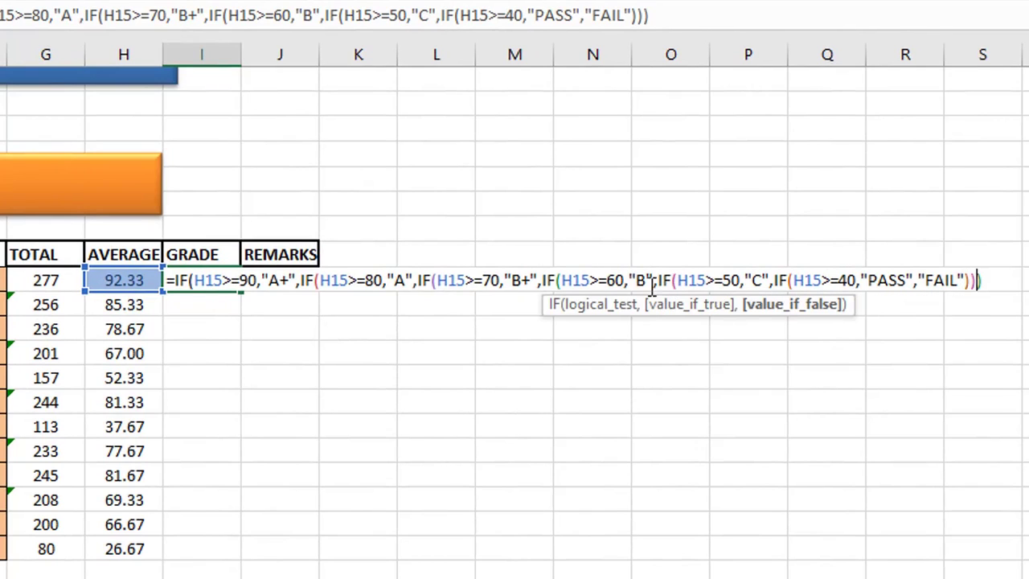
type("))")
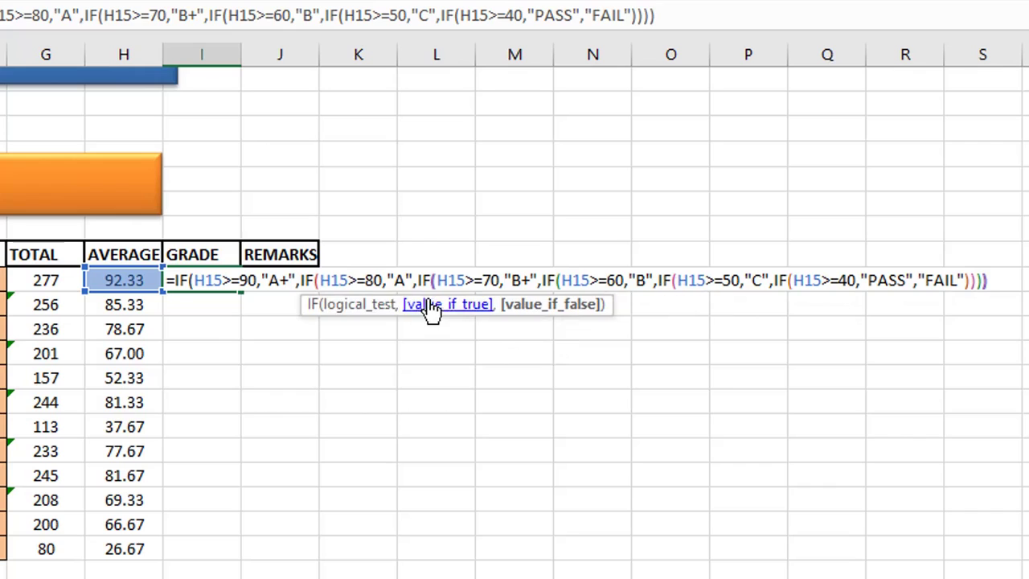
type("))")
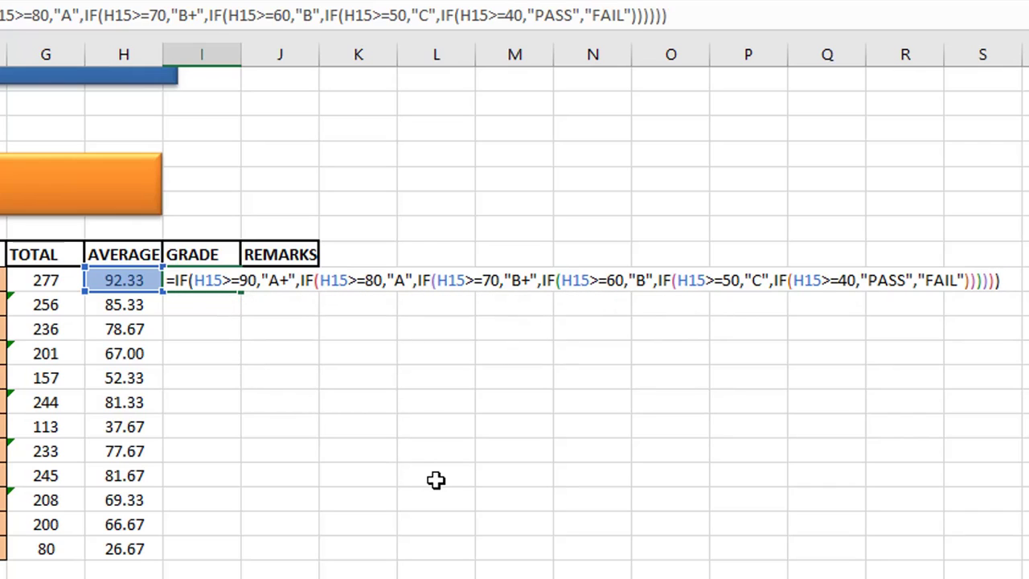
key("Return")
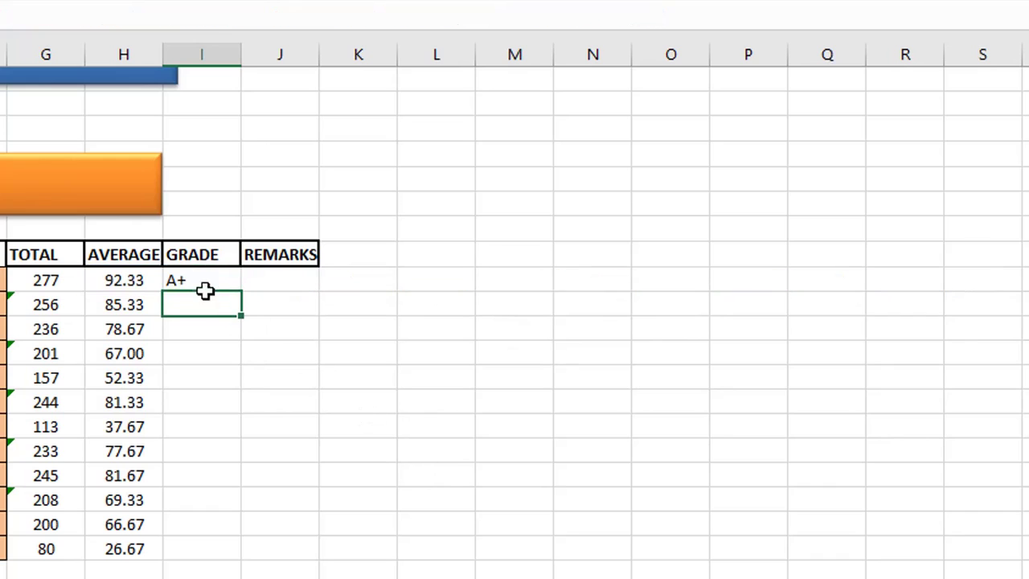
Step: Review the grade, average and total formulas in row 15 together with the WINDOWS, WORD and EXCEL marks they use
left_click(195, 279)
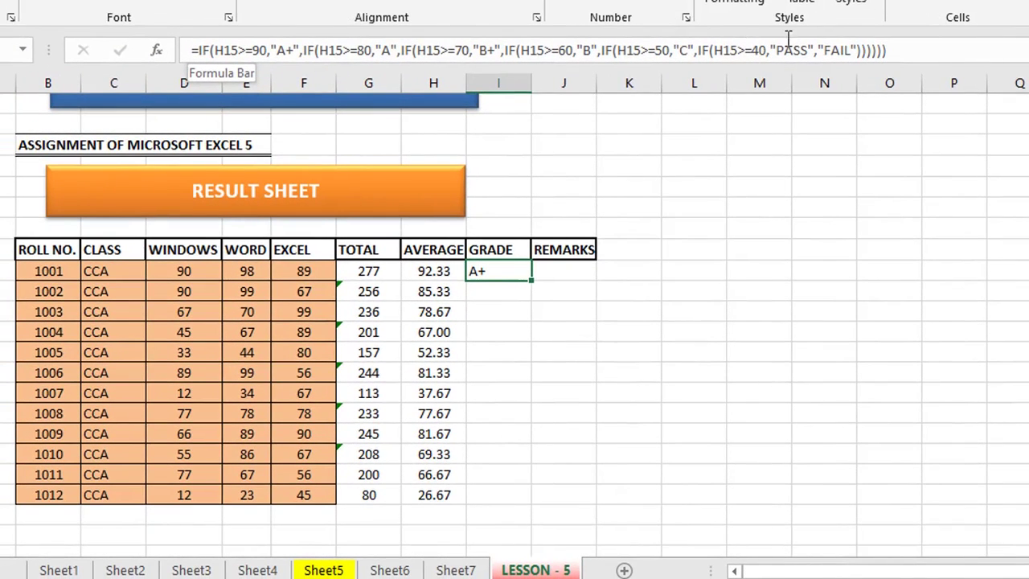
left_click(434, 271)
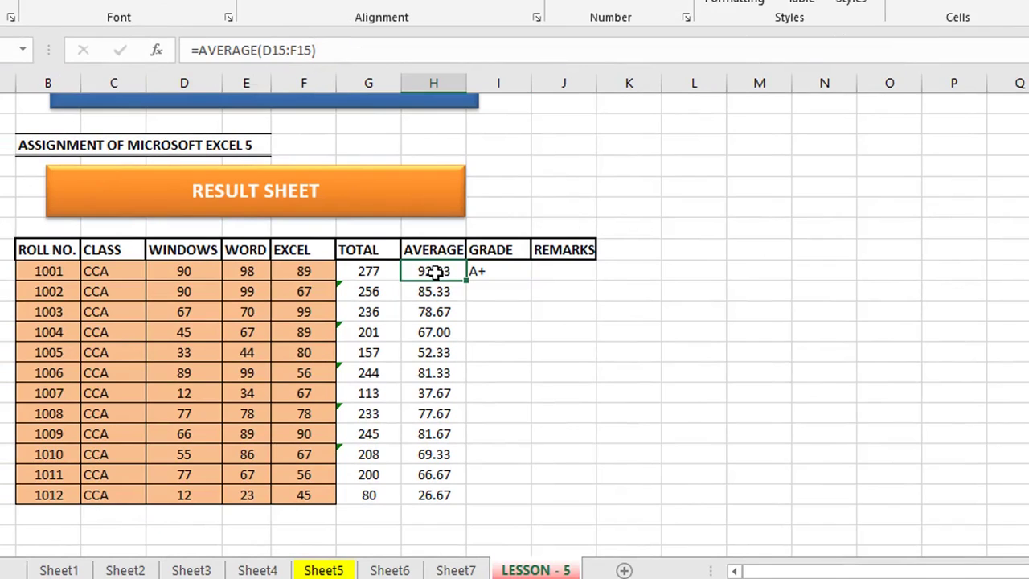
left_click(374, 271)
left_click(298, 272)
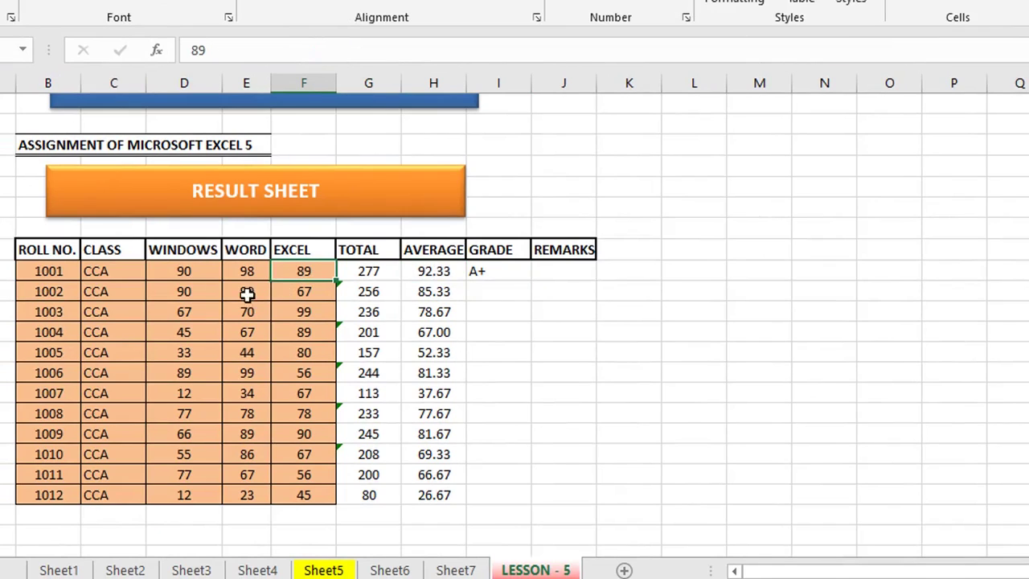
left_click_drag(176, 271, 289, 271)
Step: Test the grade formula by setting the WINDOWS, WORD and EXCEL marks in D15:F15 to 40, 50 and 20, and check the average and grade
left_click(195, 273)
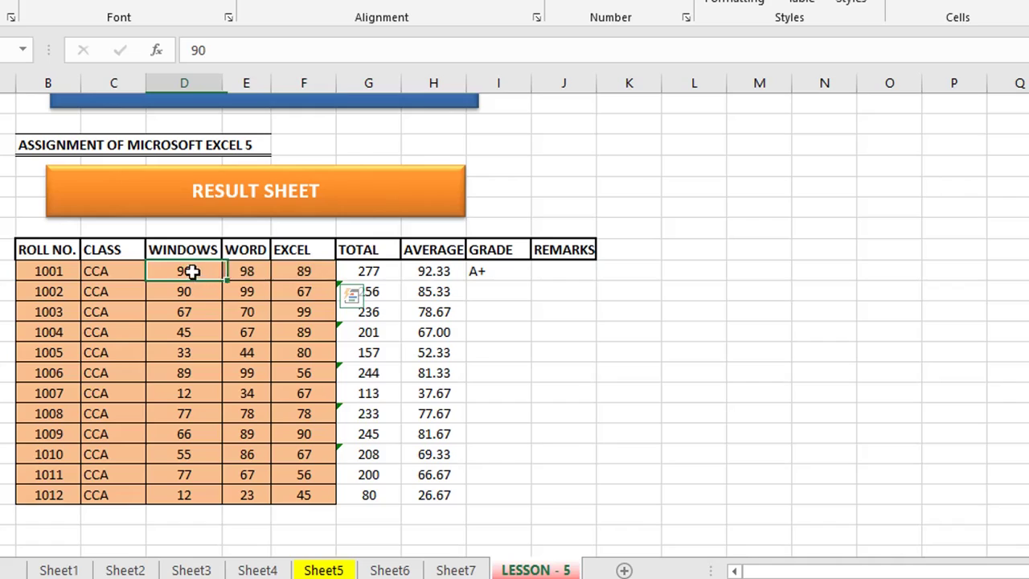
type("40")
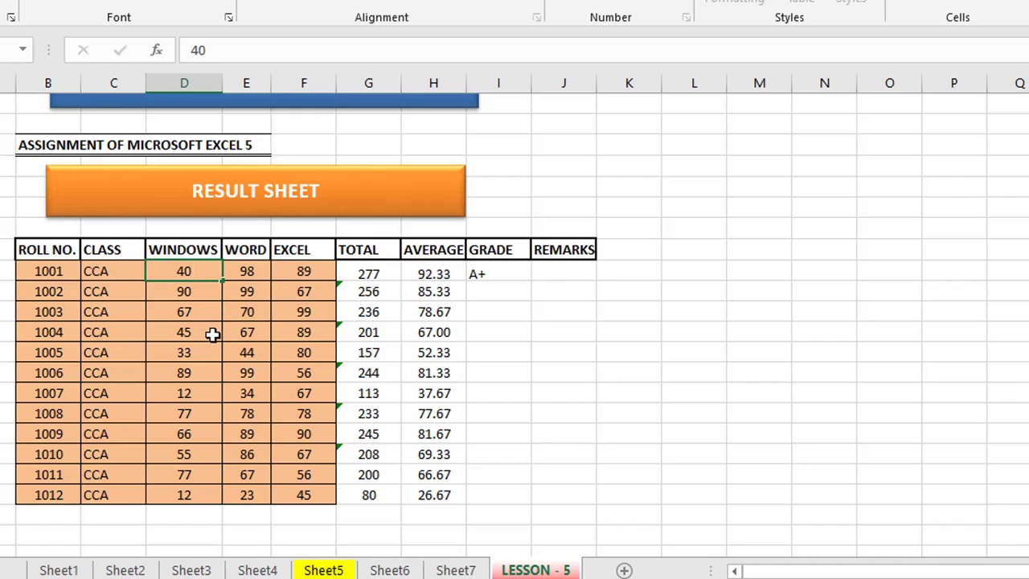
key("Tab")
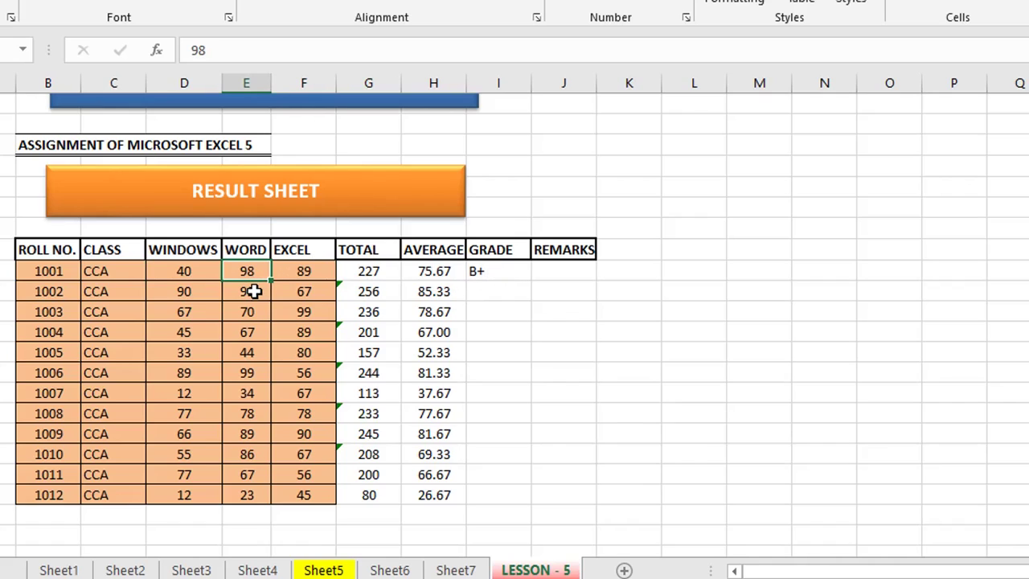
type("50")
key("Tab")
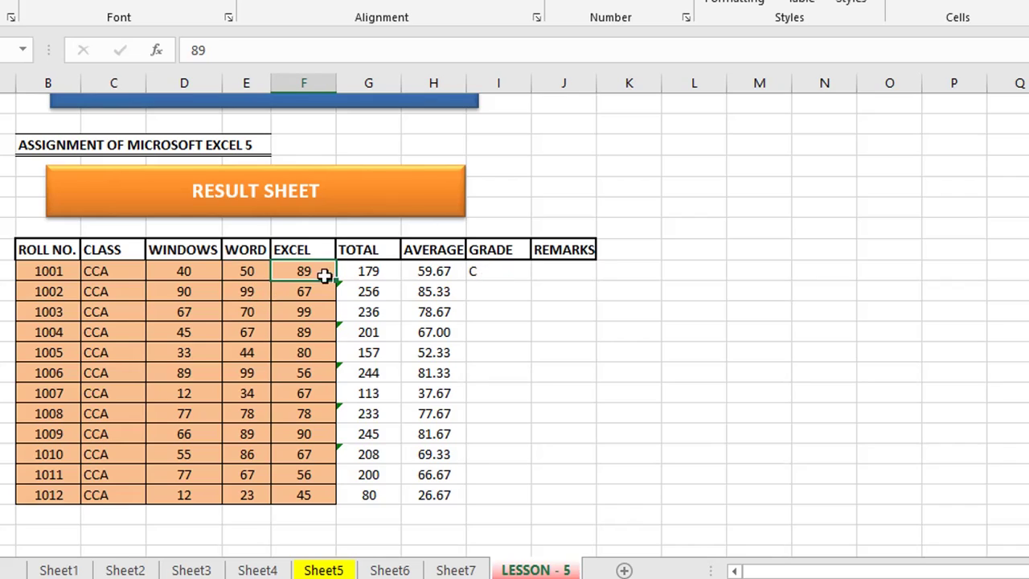
type("20")
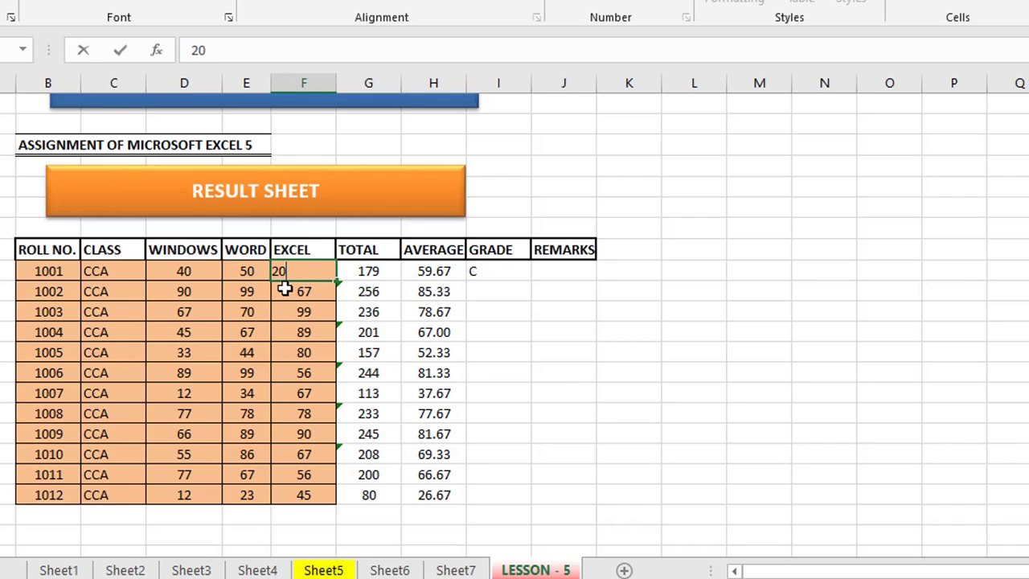
key("Tab")
left_click(434, 275)
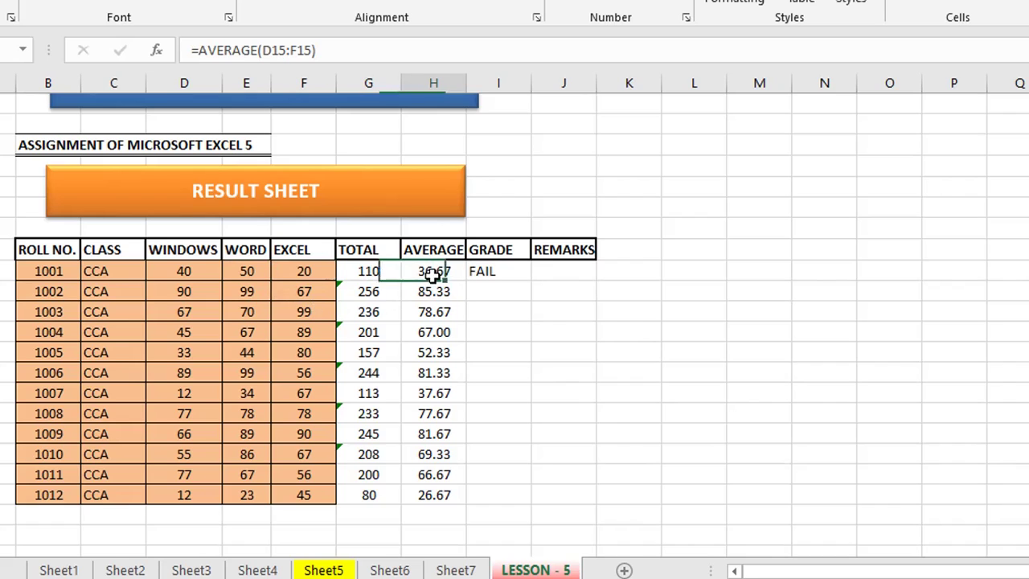
left_click(475, 273)
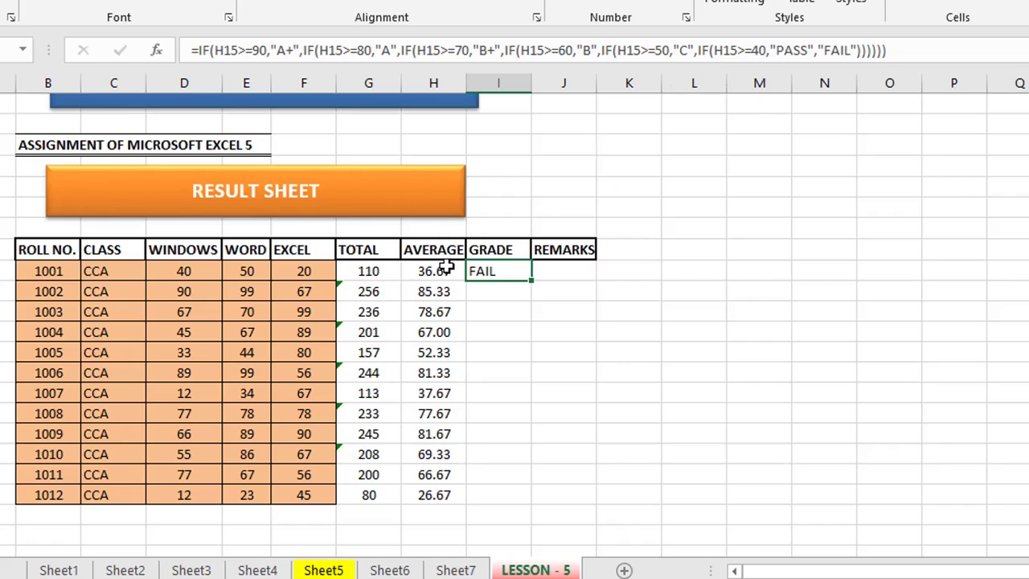
Step: Undo the three test mark changes in D15:F15
left_click(181, 273)
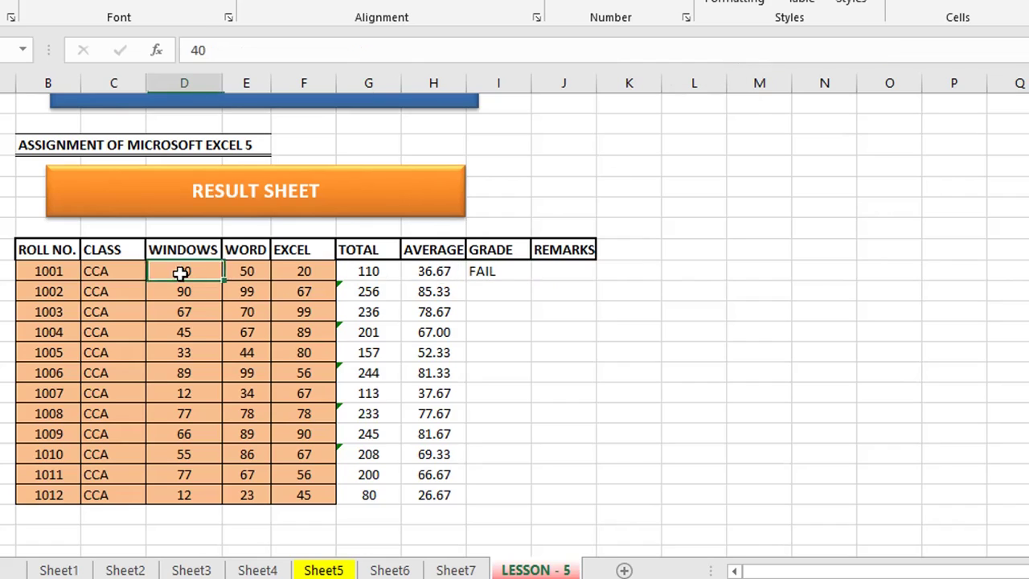
key("ctrl+z")
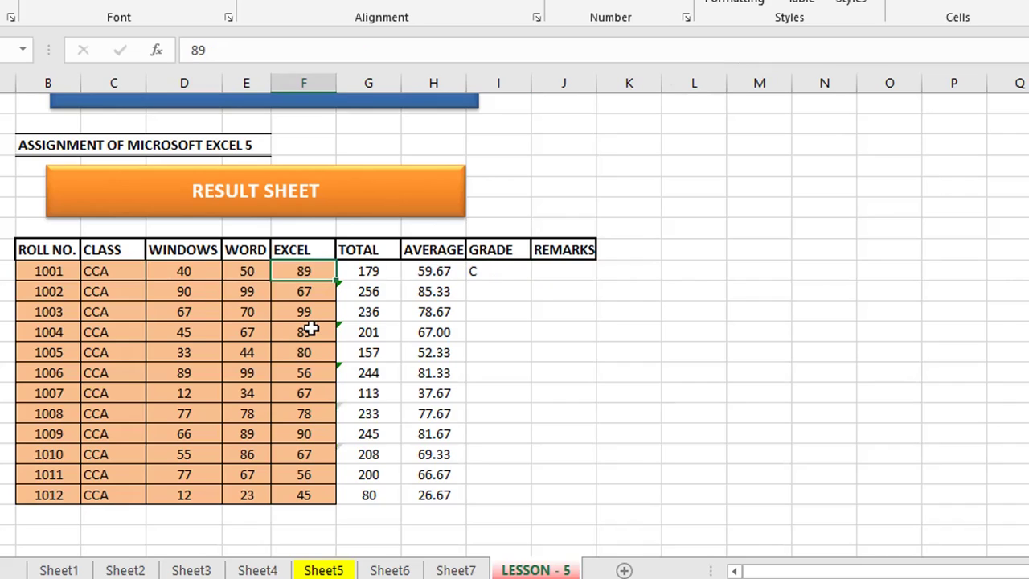
key("ctrl+z")
key("ctrl+z")
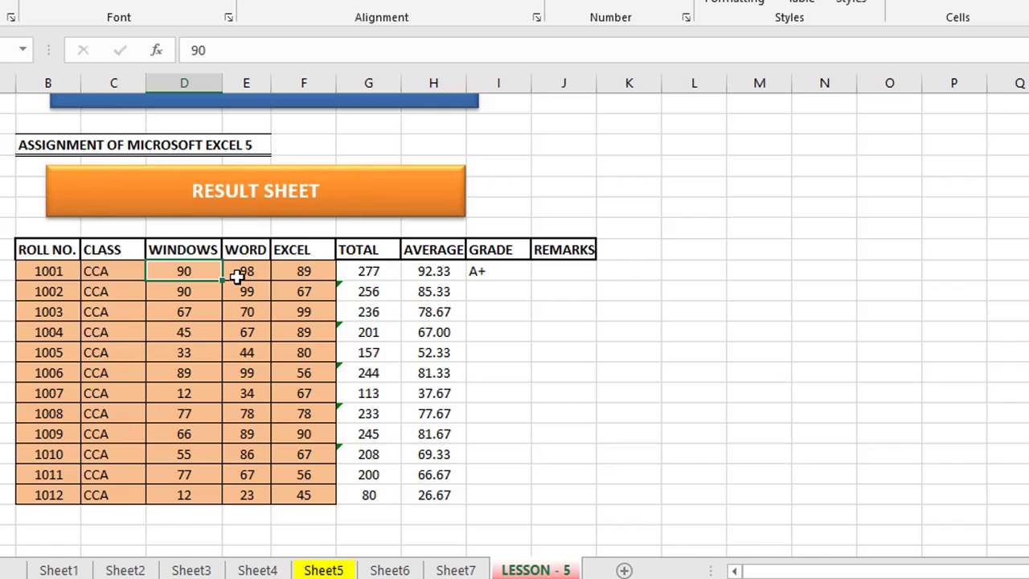
Step: Begin the grade formula in I16 with the first condition =IF(H16>=90,"A+",
left_click(482, 293)
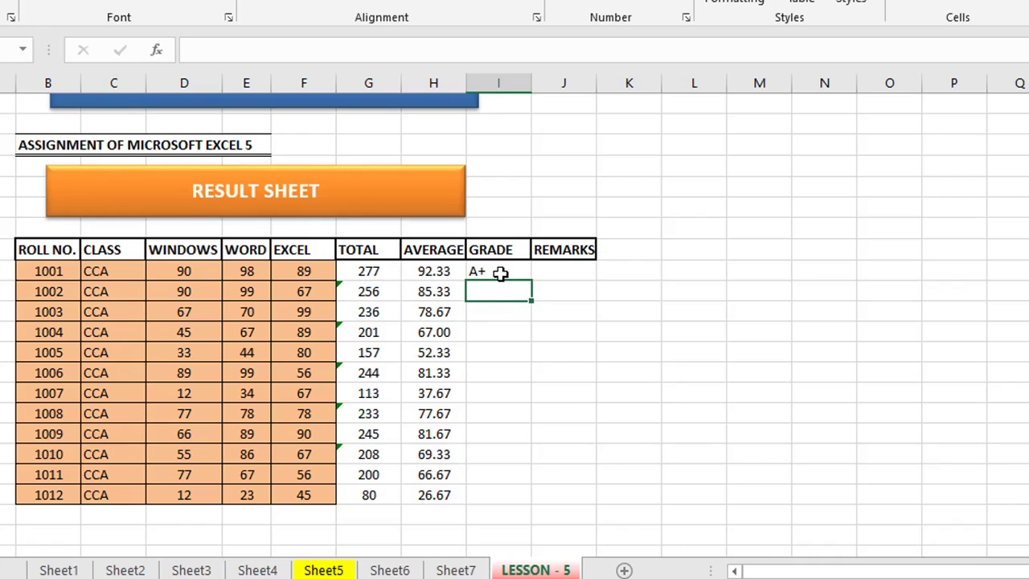
type("=IF(")
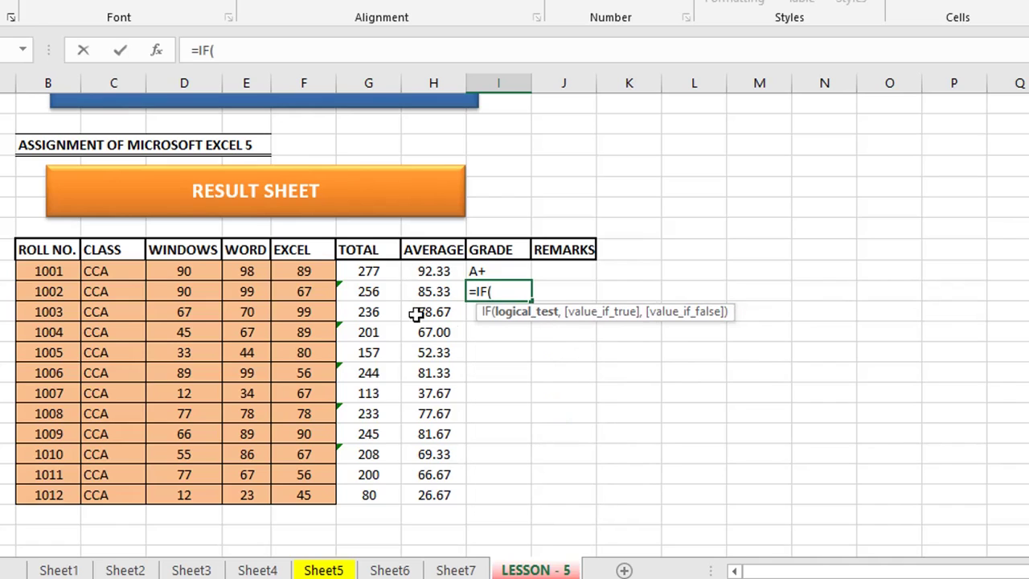
left_click(381, 295)
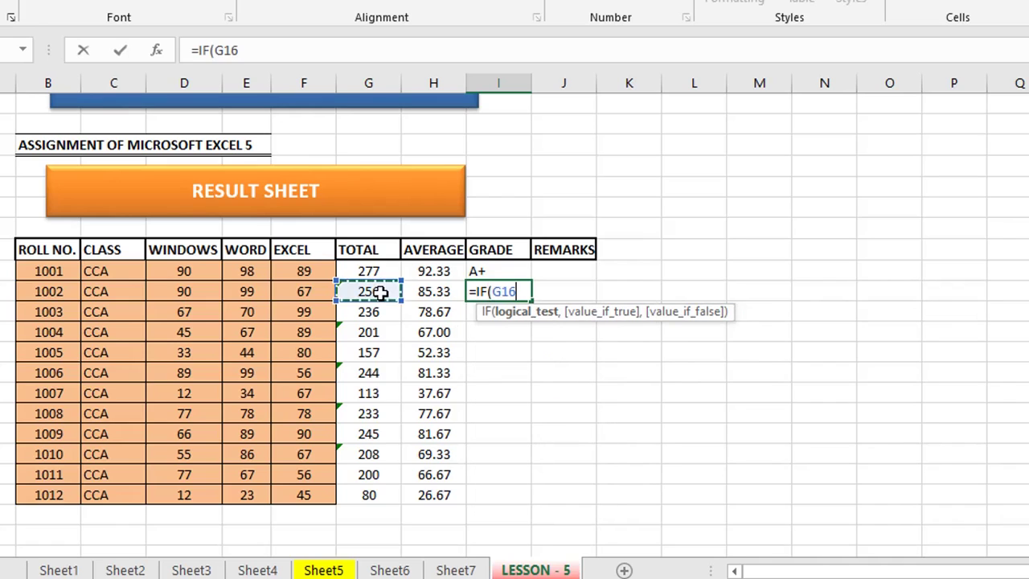
left_click(410, 295)
type(">")
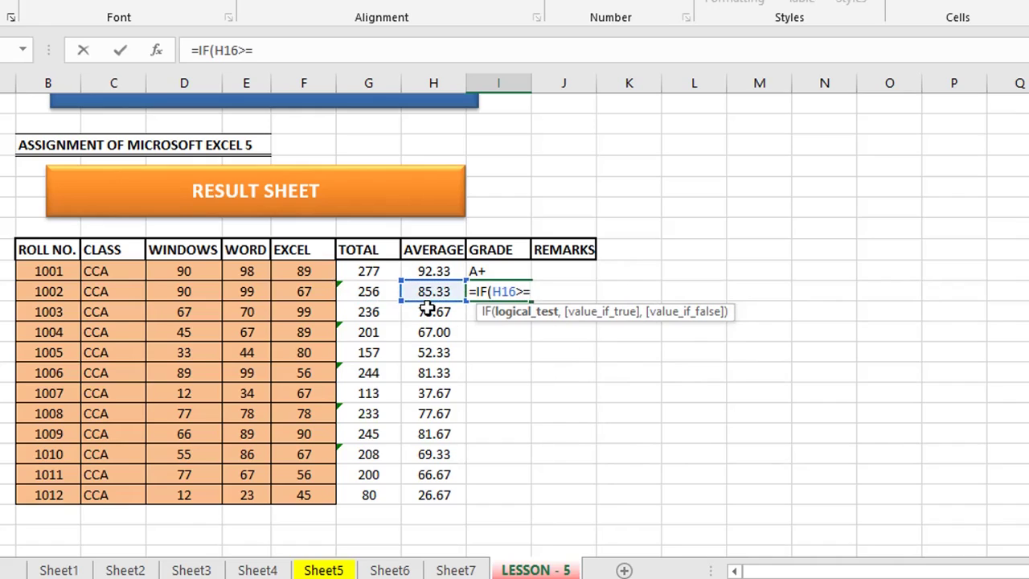
type("=90,\"A")
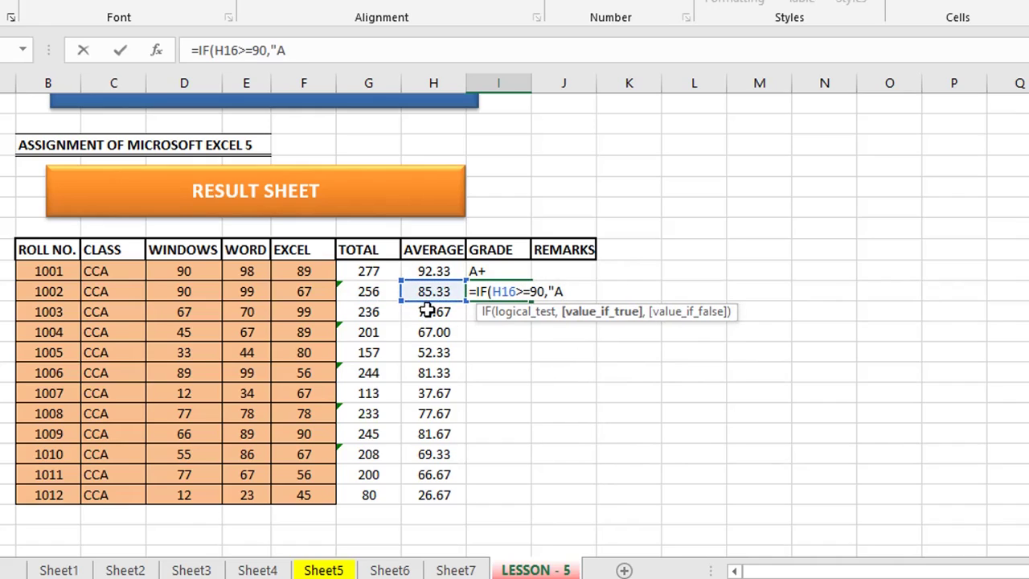
type("+\",")
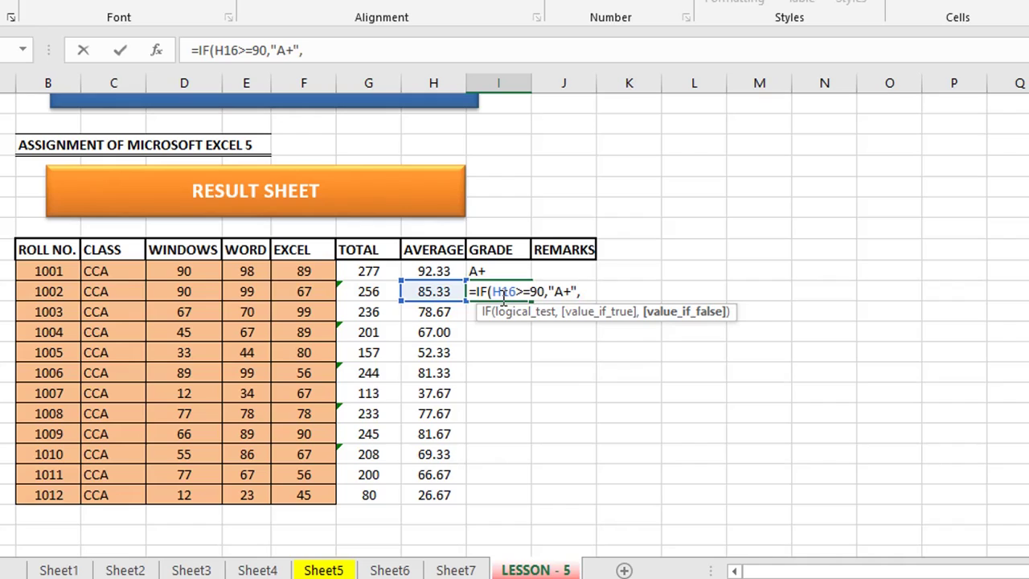
Step: Extend the grade formula in I16 with the second and third nested conditions IF(H16>=80,"A",IF(H16>=70,"B+",
type("IF(H")
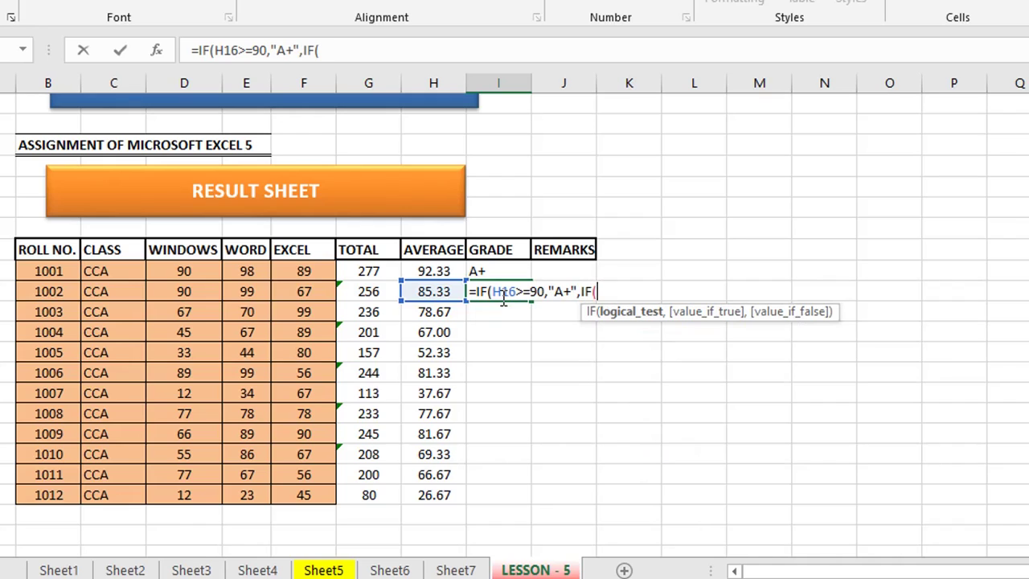
type("16")
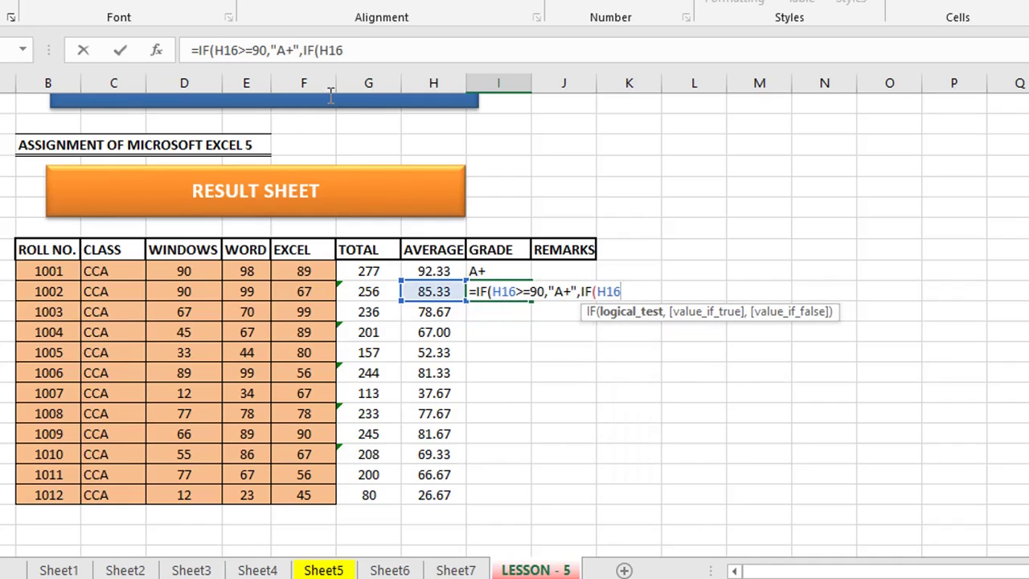
type(">=80,\"A")
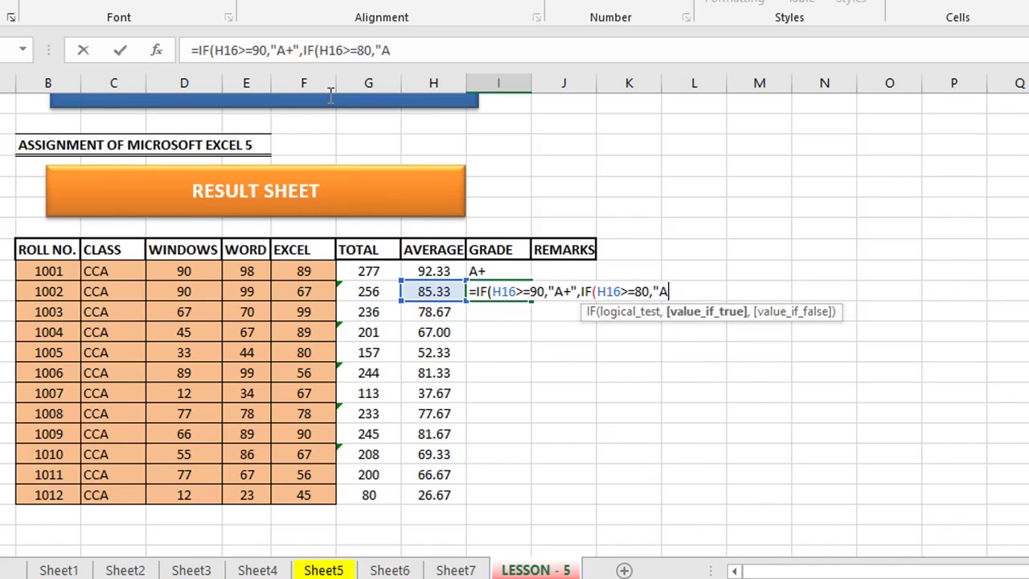
type(",IF(H16")
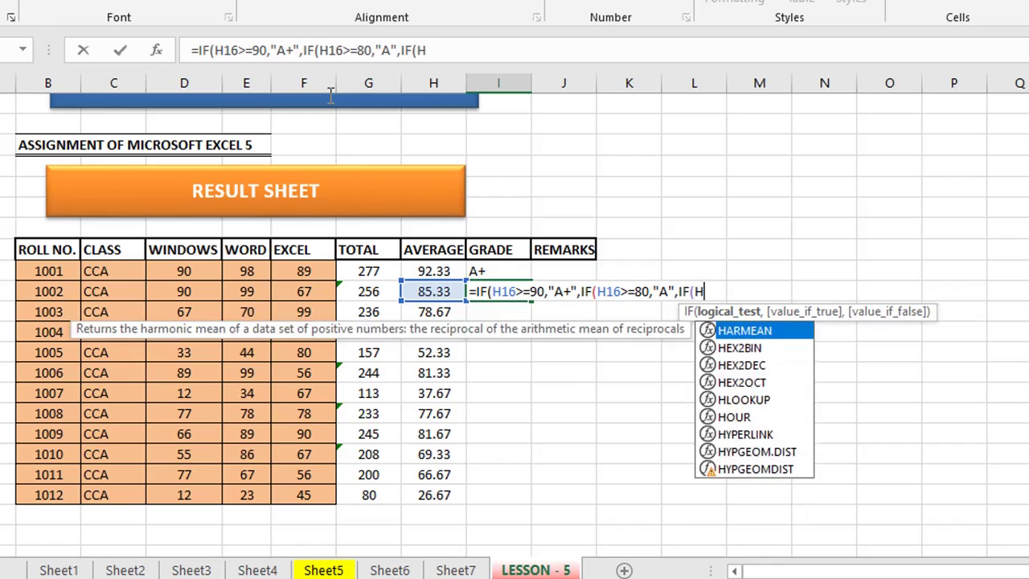
type(">=70")
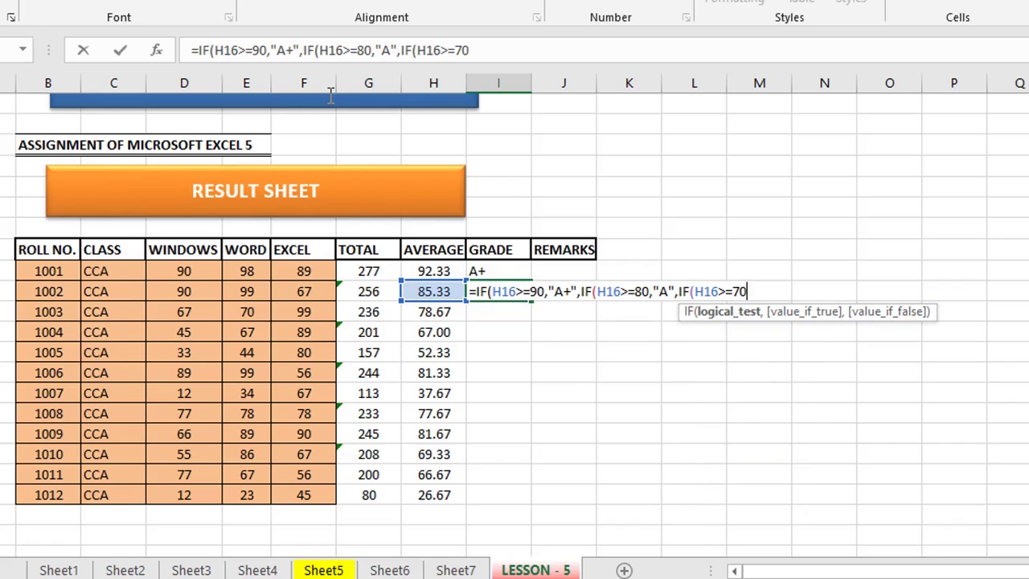
type(",\"")
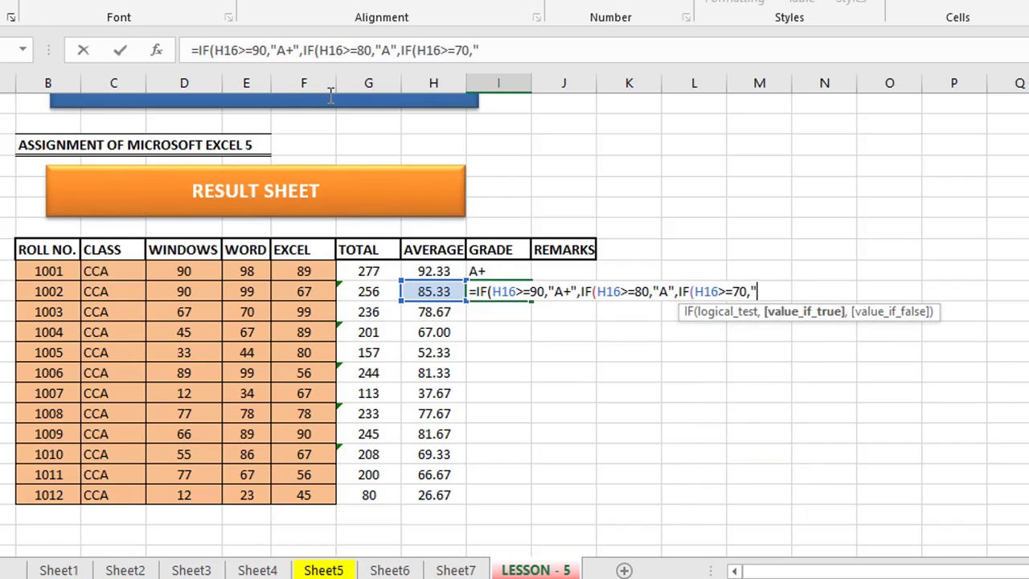
type("B+\",")
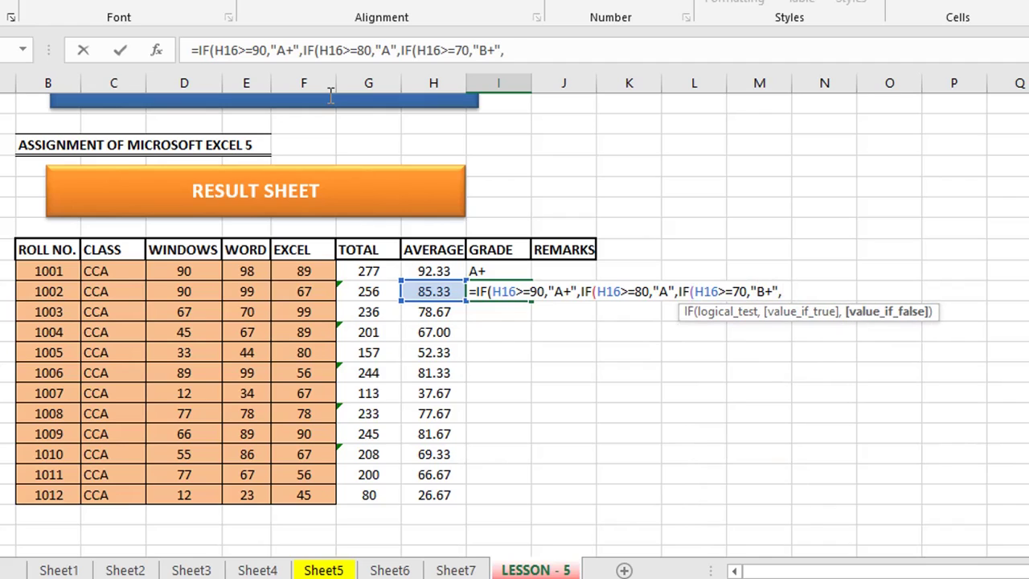
Step: Add the fourth and fifth nested conditions IF(H16>=60,"C",IF(H16>=50,"D" to the grade formula in I16
type("IF(H16")
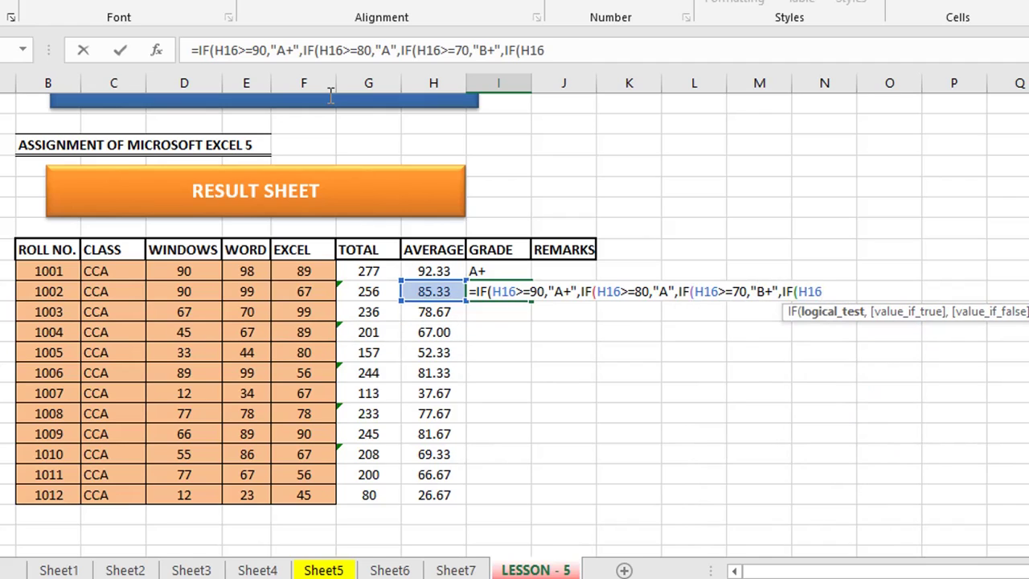
type(">=60,")
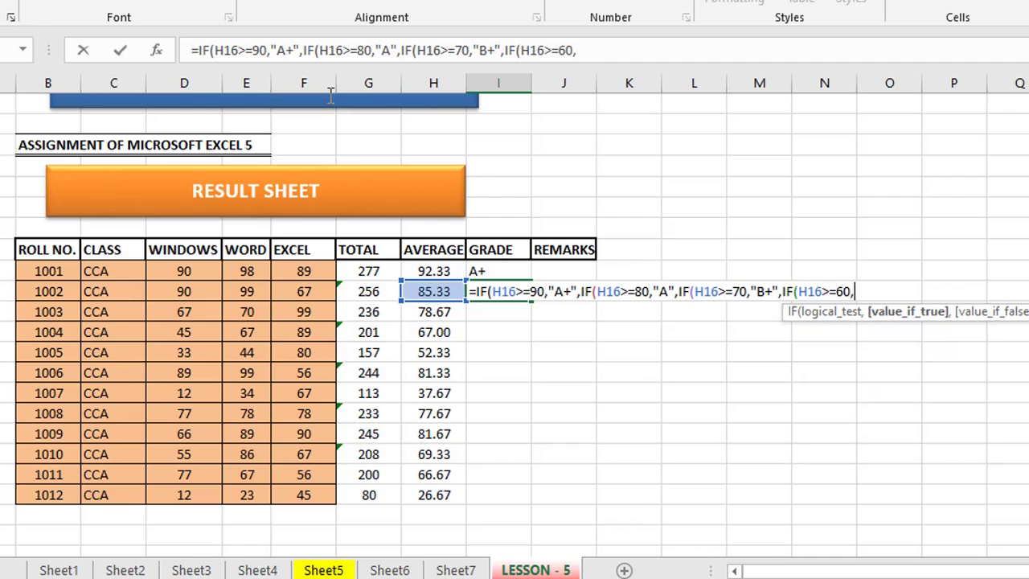
type("\"C\",IF(H16>=")
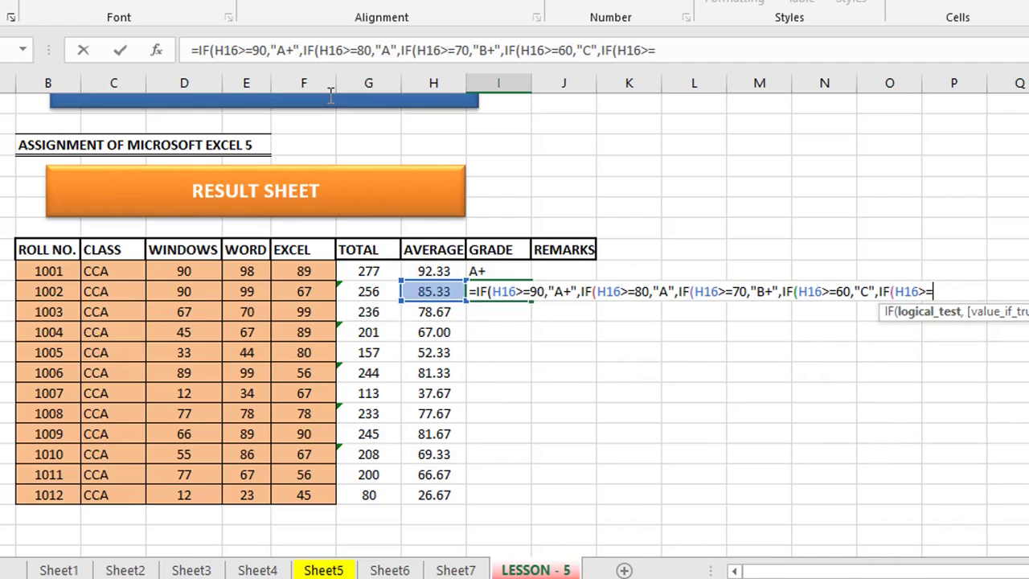
type("50,\"D")
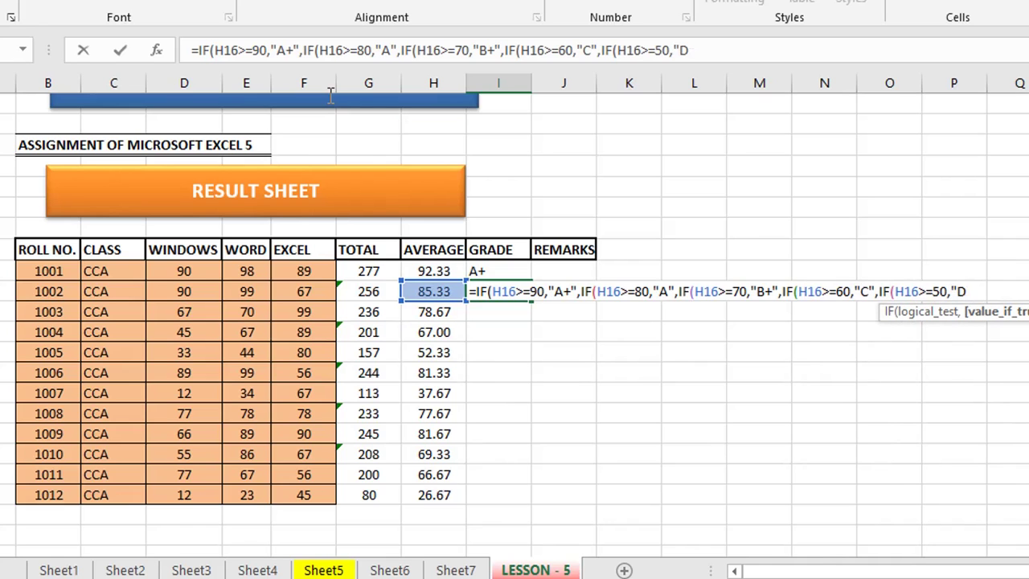
Step: Finish the I16 grade formula with IF(H16>=40,"PASS","FAIL"), close all six brackets and enter it
type("\",IF(H16")
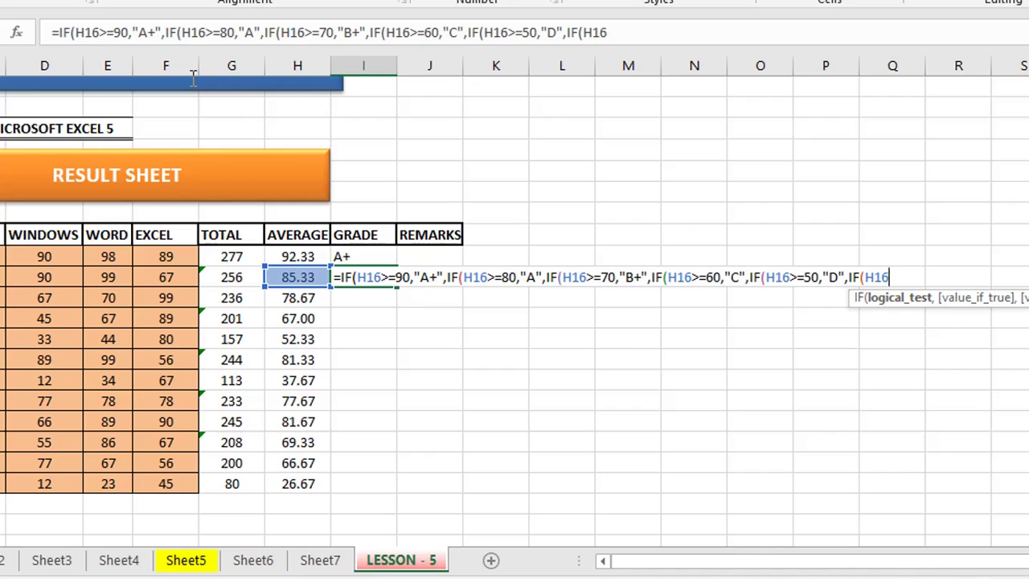
type(">=40,\"P")
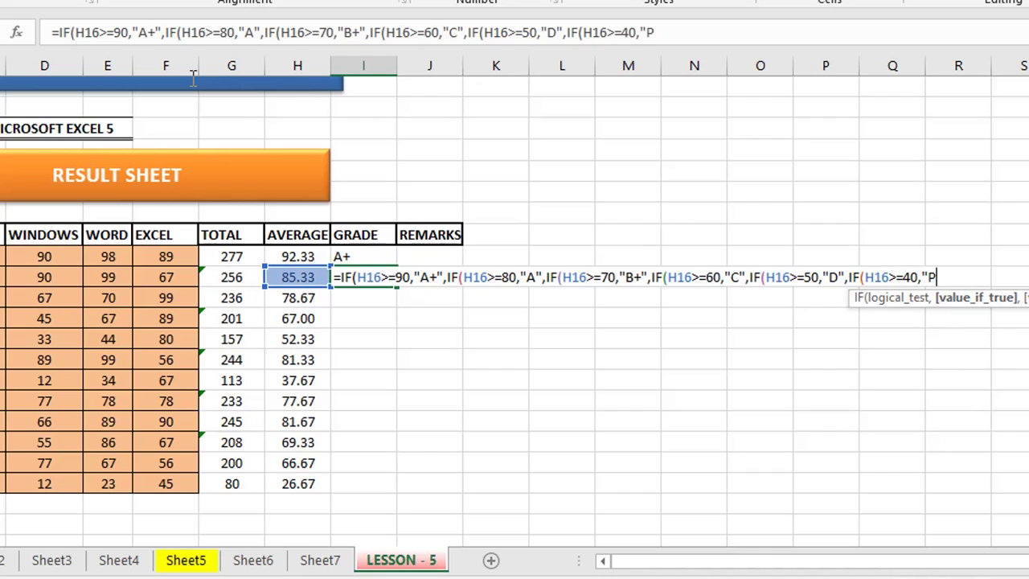
type("ASS\",FAIL")
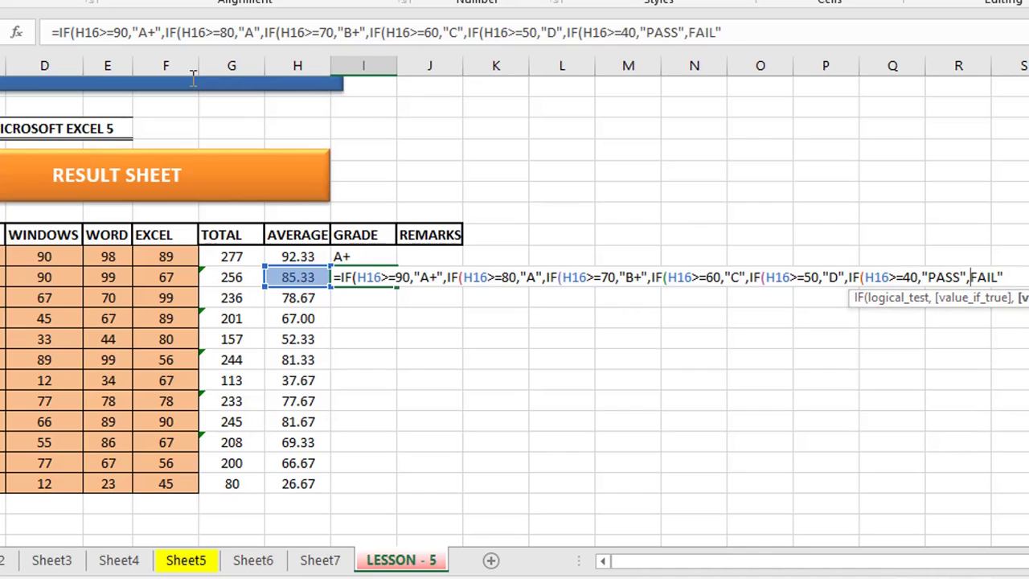
type("\"")
type("))))))")
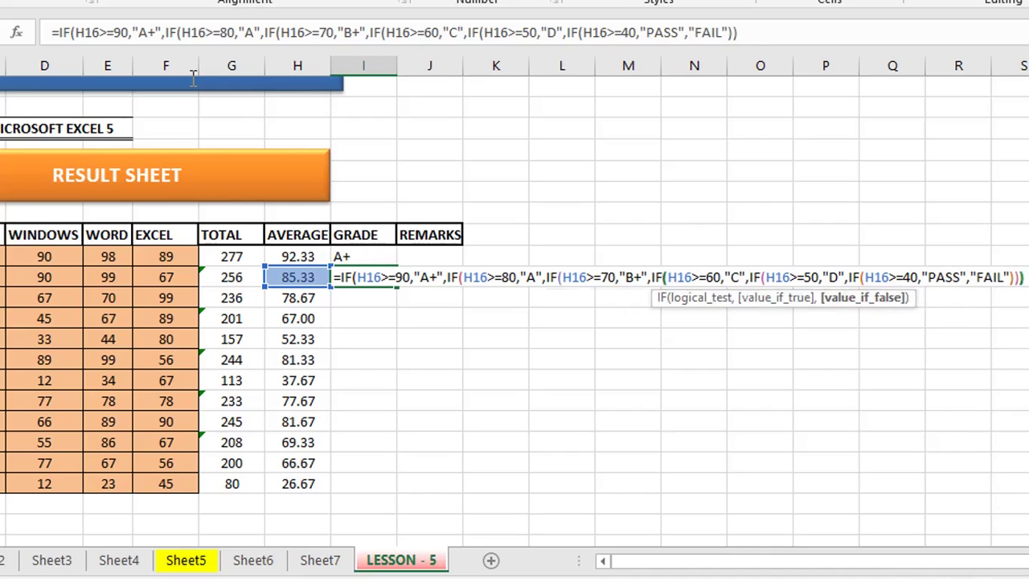
key("Return")
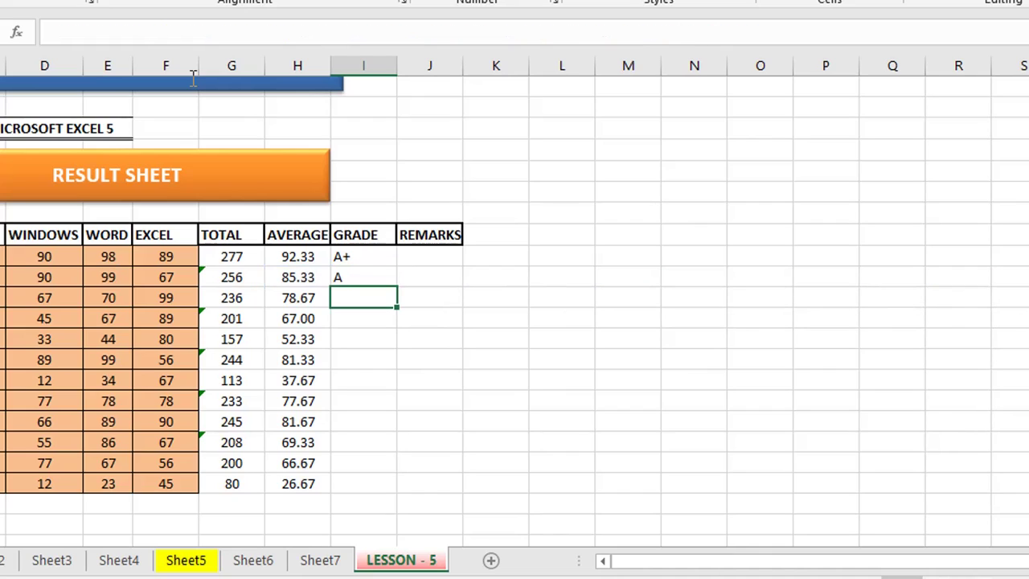
Step: Fill the grade formula from I16 down to I26 for the remaining students
left_click(341, 275)
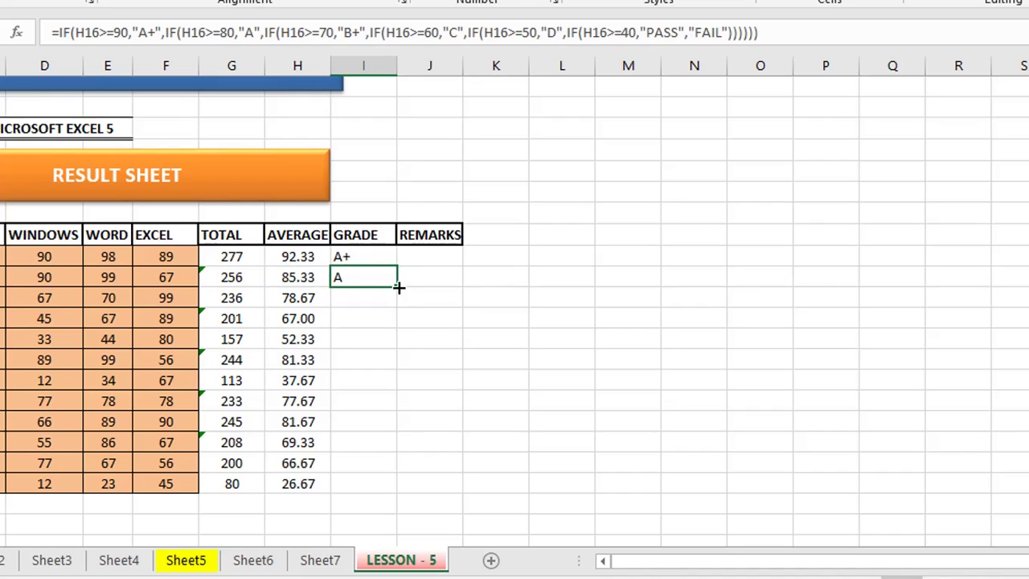
left_click_drag(398, 287, 434, 486)
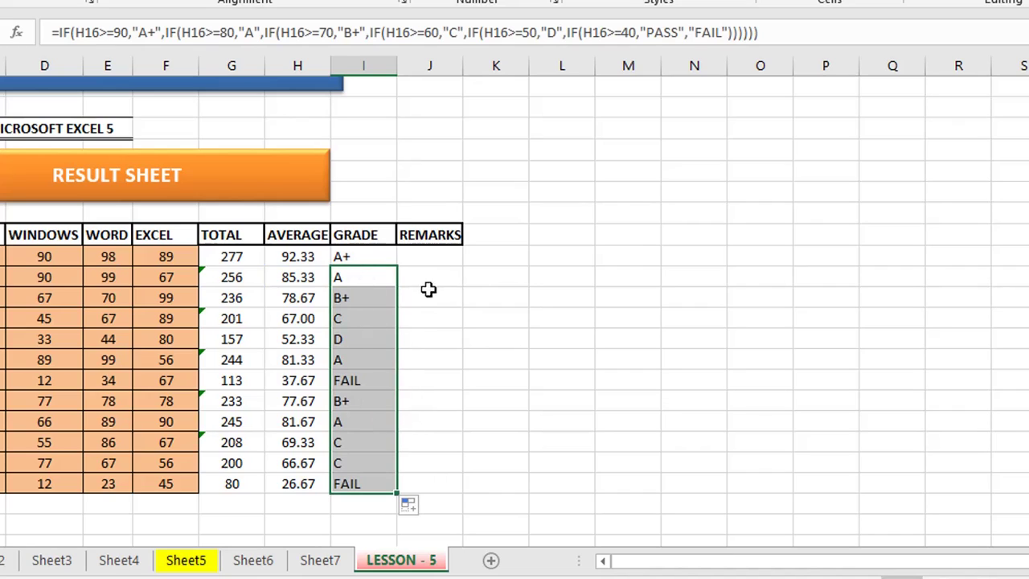
Step: Check the remarks reference on Sheet5, then begin the remarks formula in J15 on LESSON - 5 with =IF(I15="A+",
left_click(434, 258)
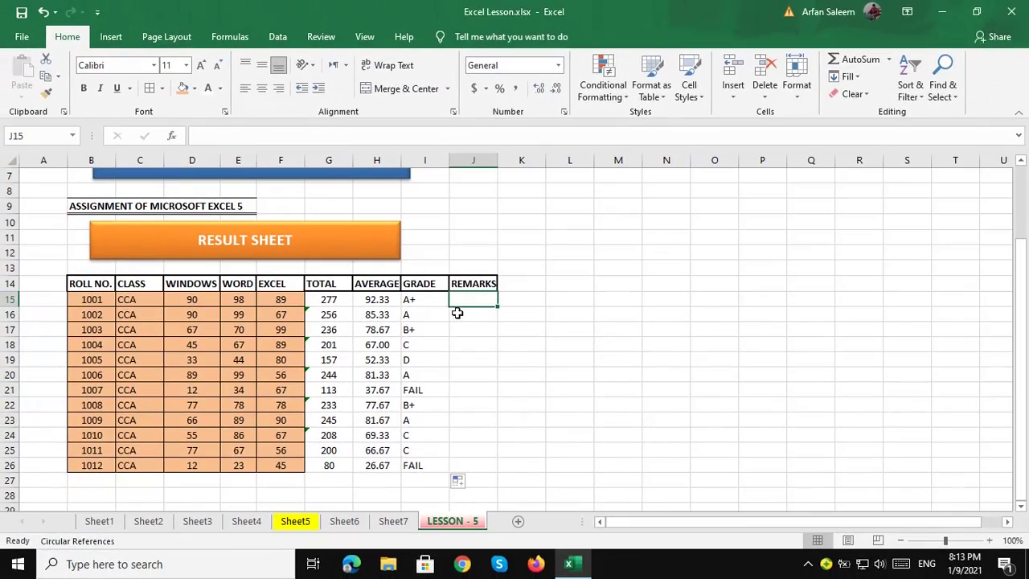
left_click(295, 520)
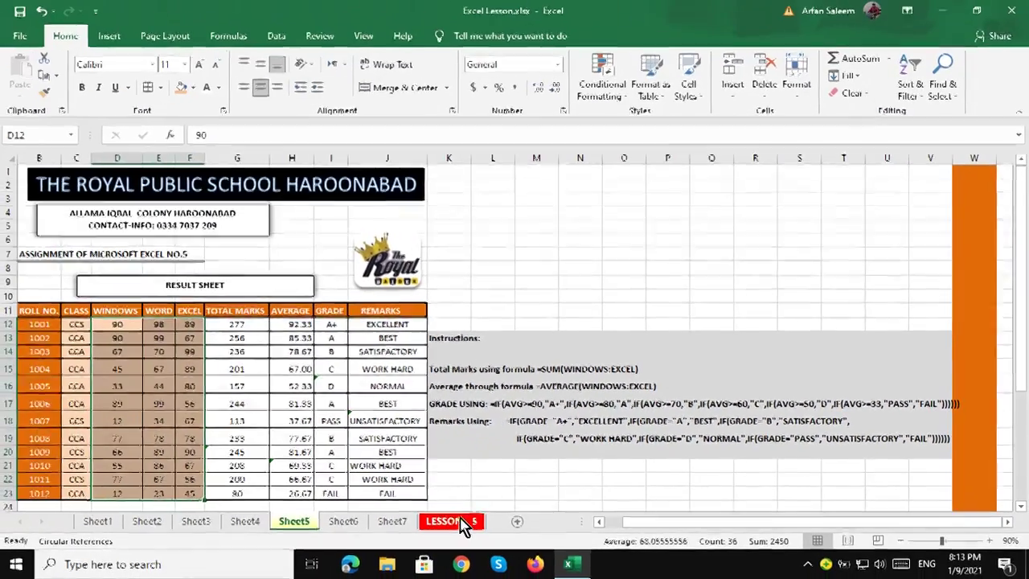
left_click(462, 523)
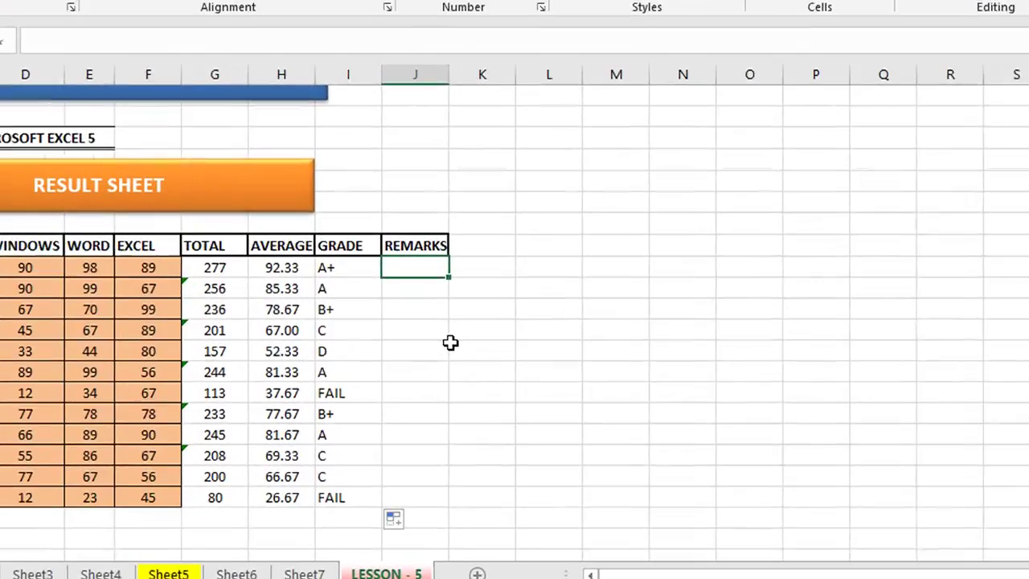
type("=")
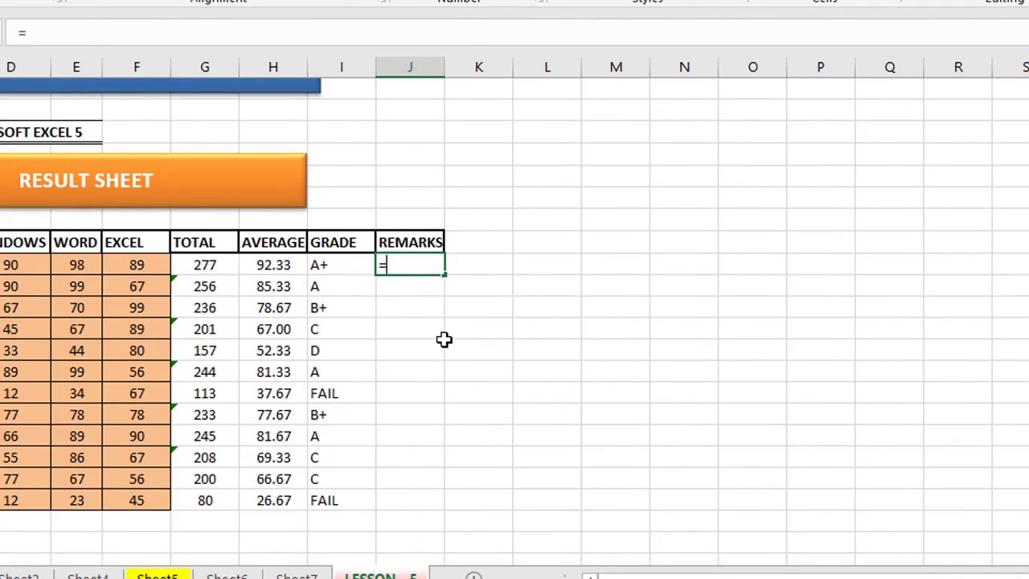
type("IF(I15=")
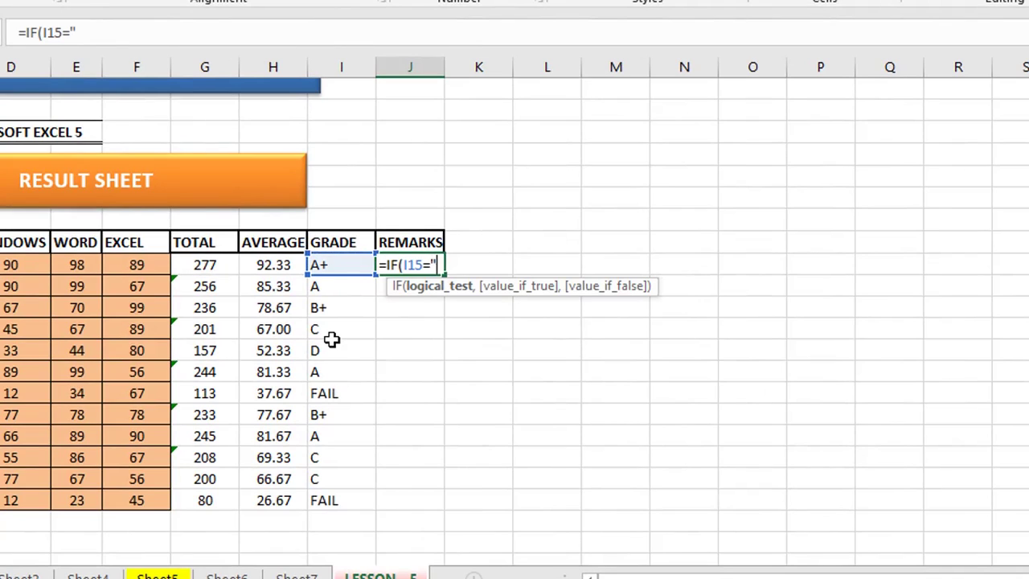
type("\"A+")
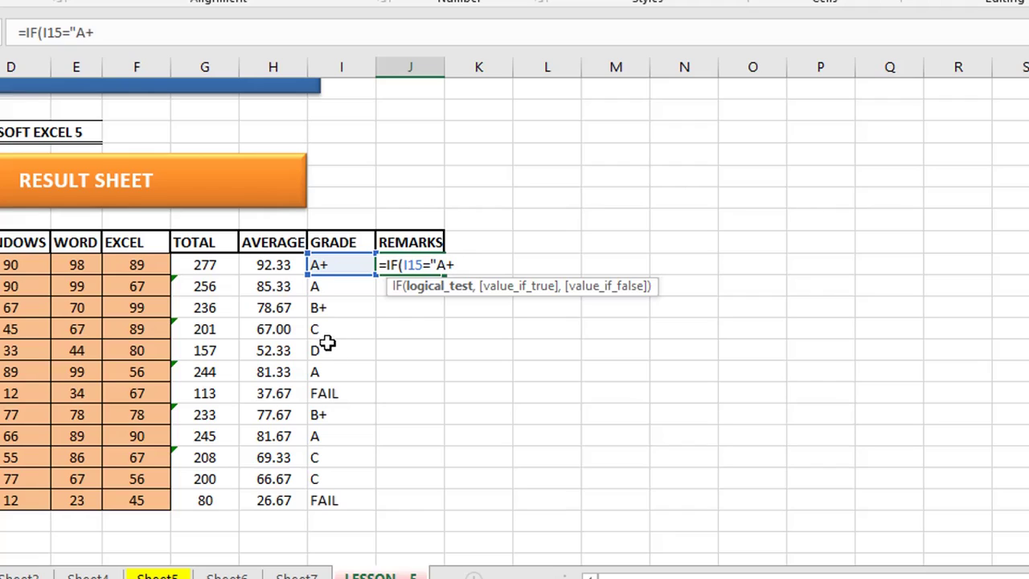
type("\",")
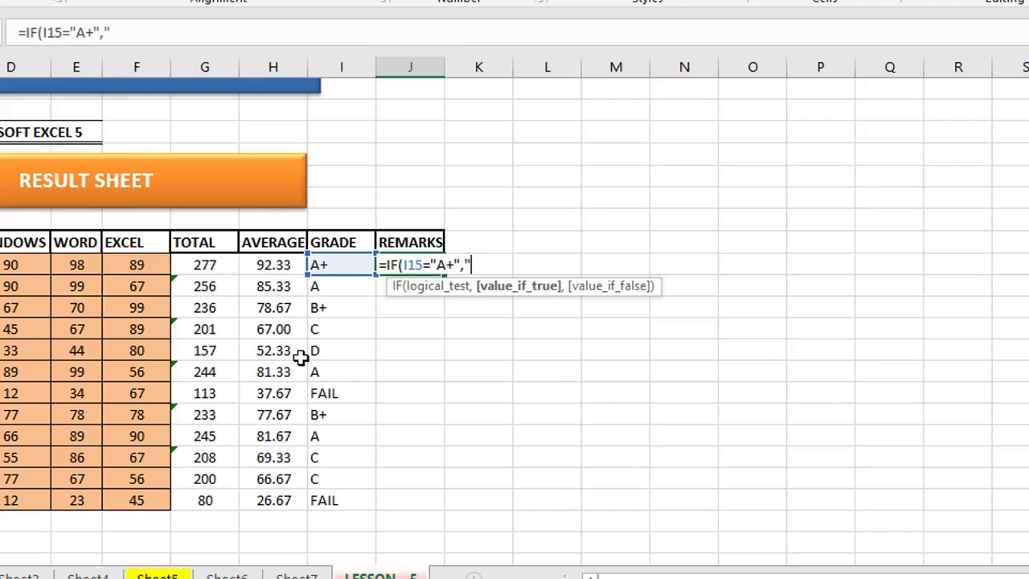
Step: Enter "EXCELLENT", as the true value of the first condition in the J15 remarks formula
type("\"EXXCEL")
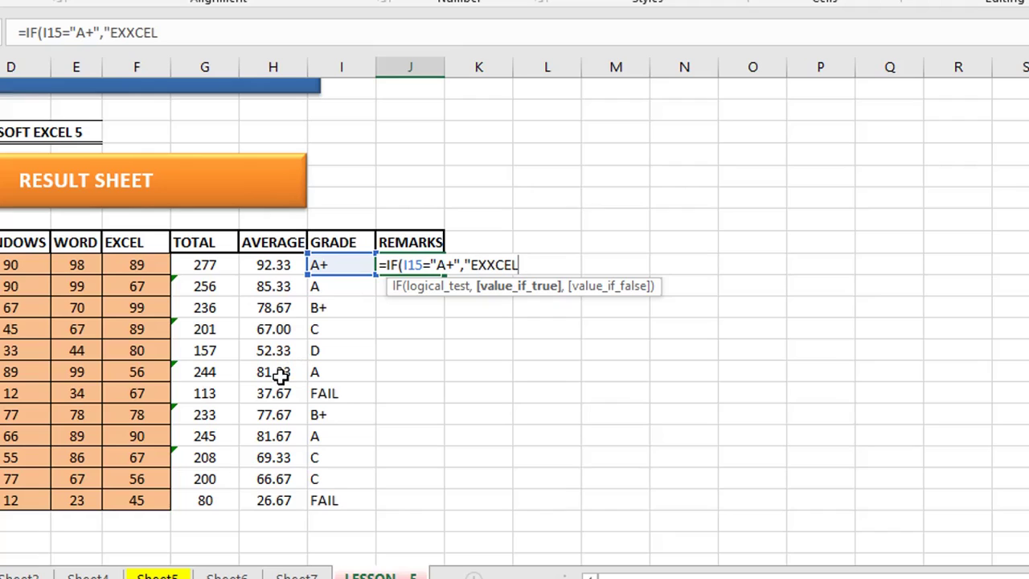
key("BackSpace")
key("BackSpace")
key("BackSpace")
key("BackSpace")
type("C")
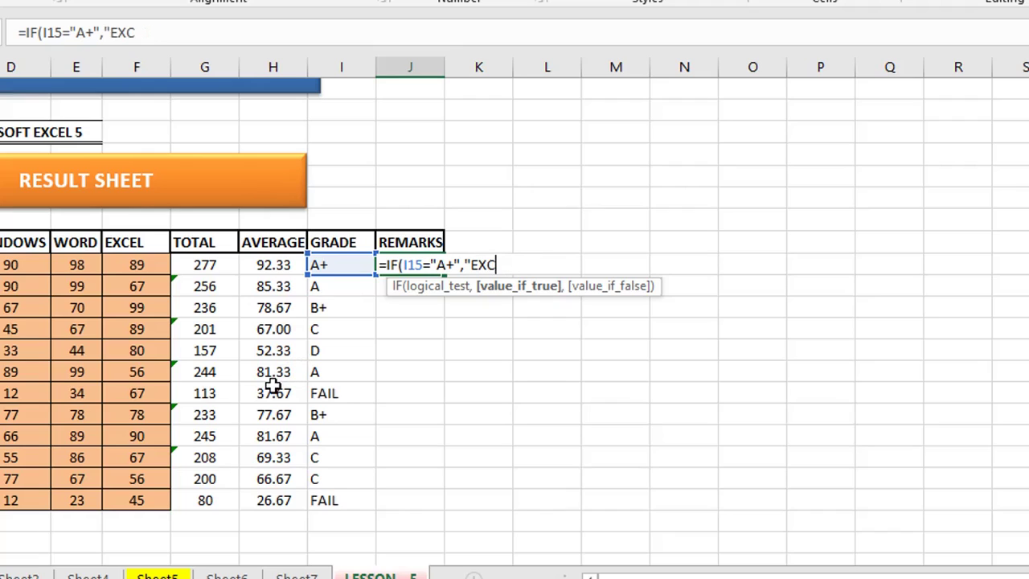
type("ELLEN")
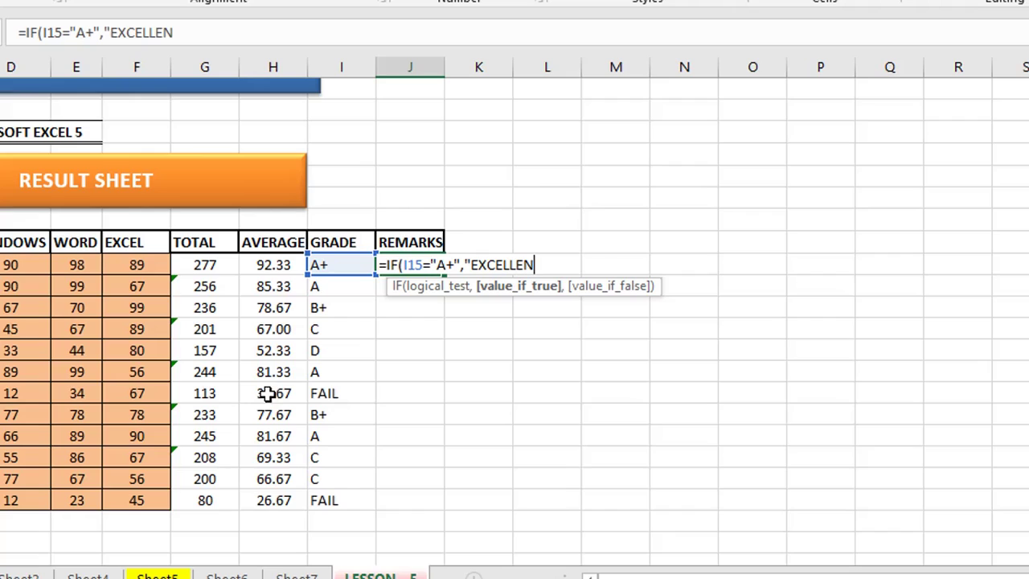
type("T\"")
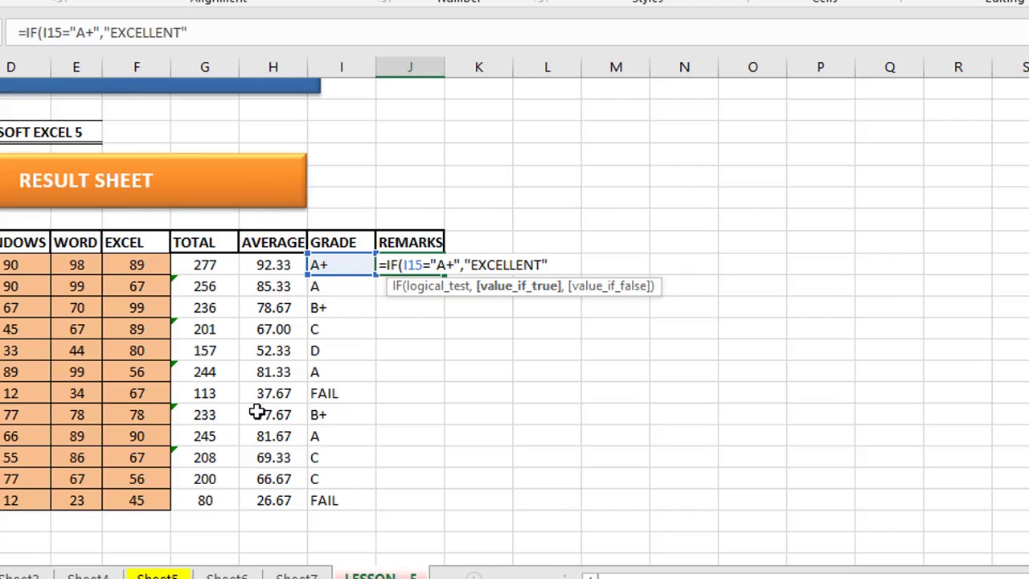
type(",")
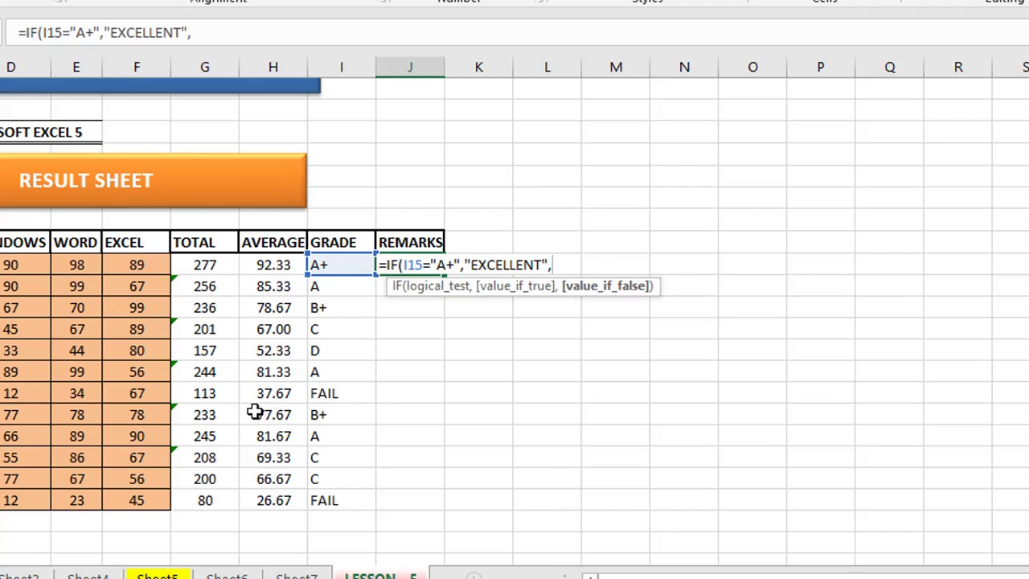
Step: Extend the J15 formula with IF(I15="A",BEST", and start the third nested condition with IF(I15=
type("I")
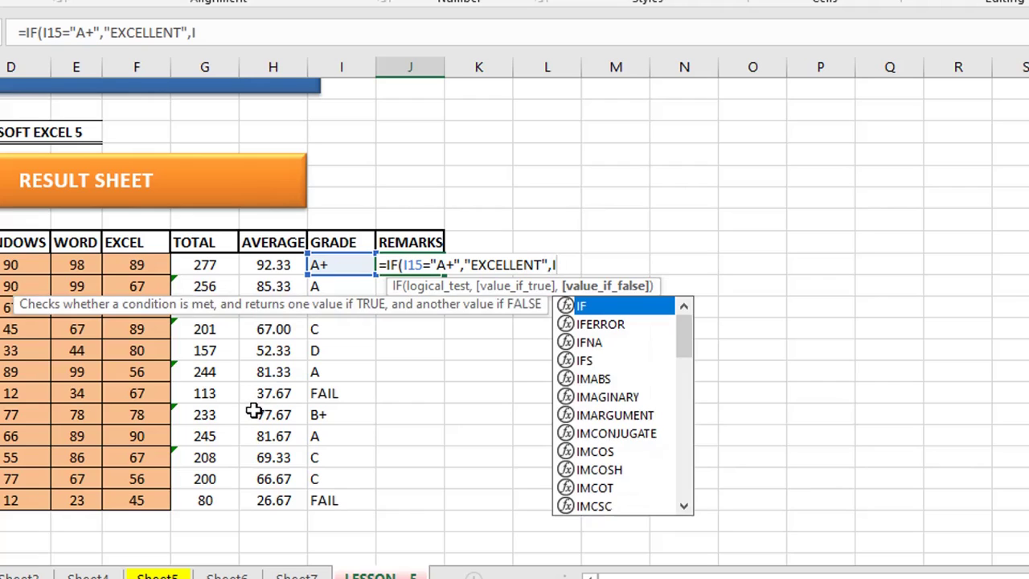
type("F(")
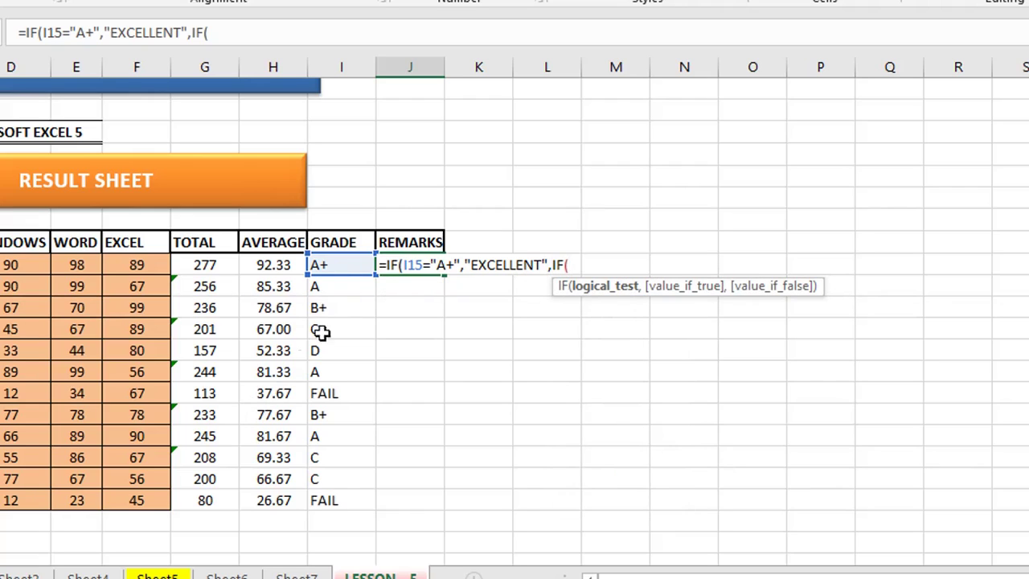
left_click(337, 266)
type("=")
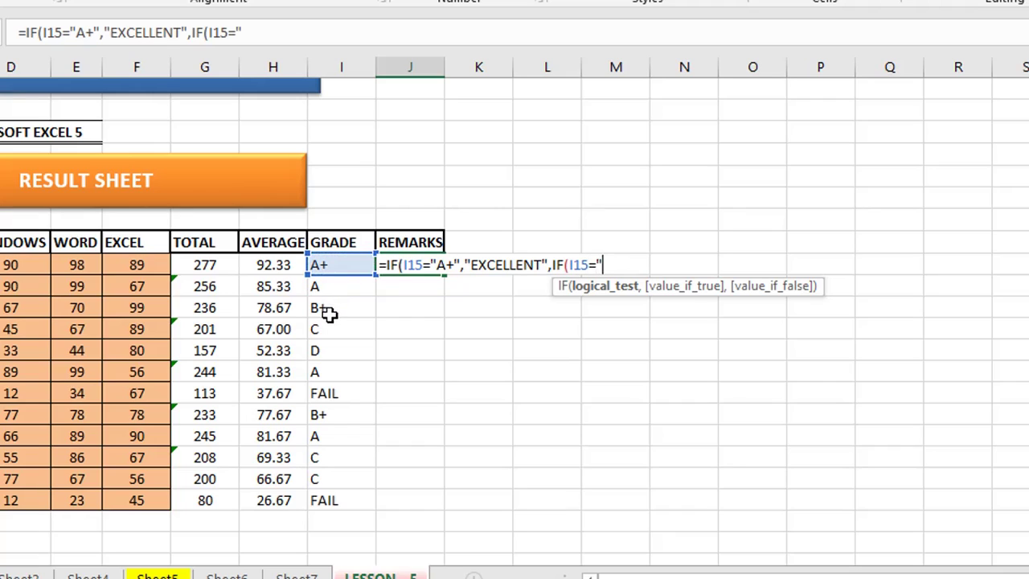
type("\"A")
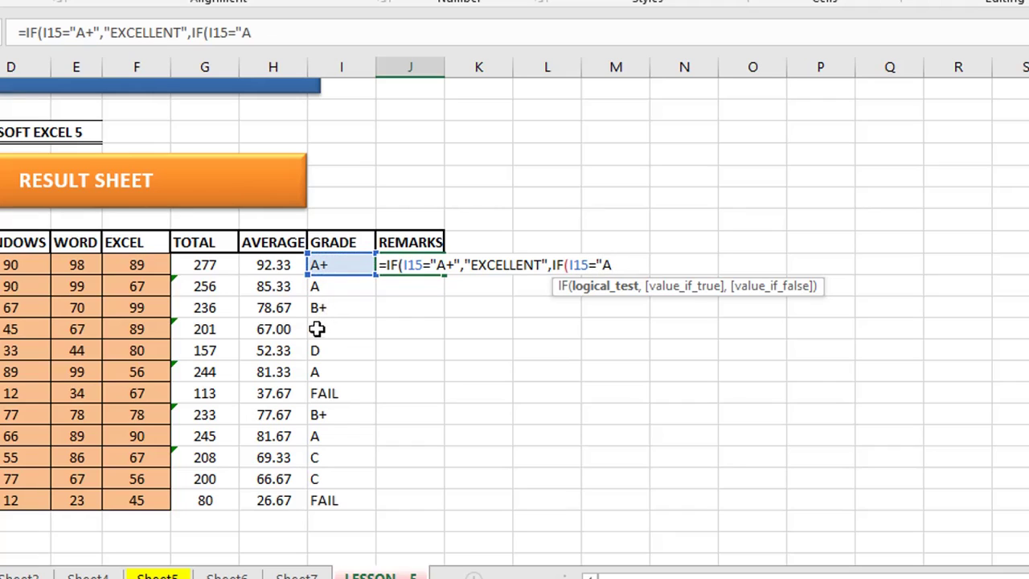
type("\",")
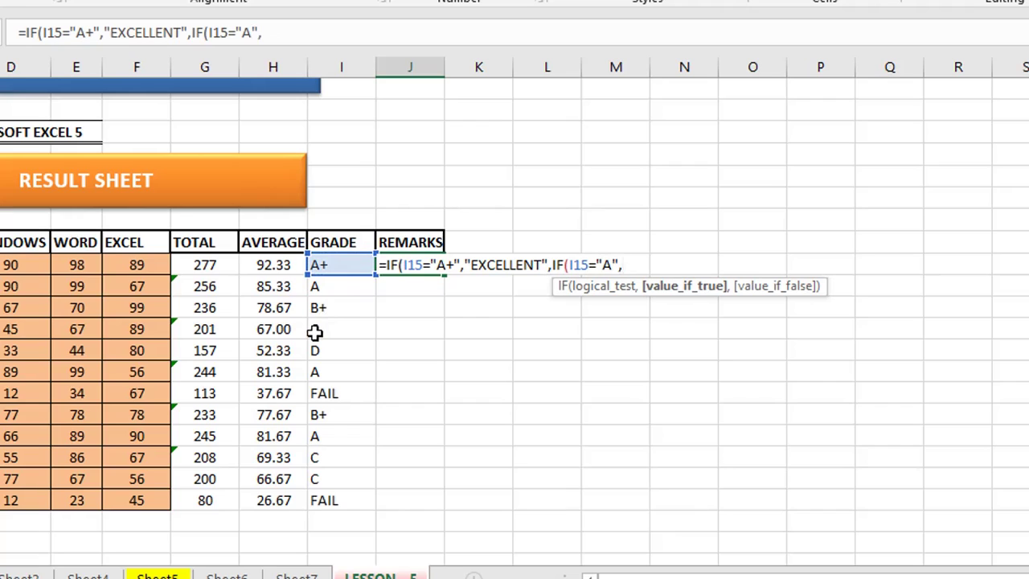
type("BEST\",IF(")
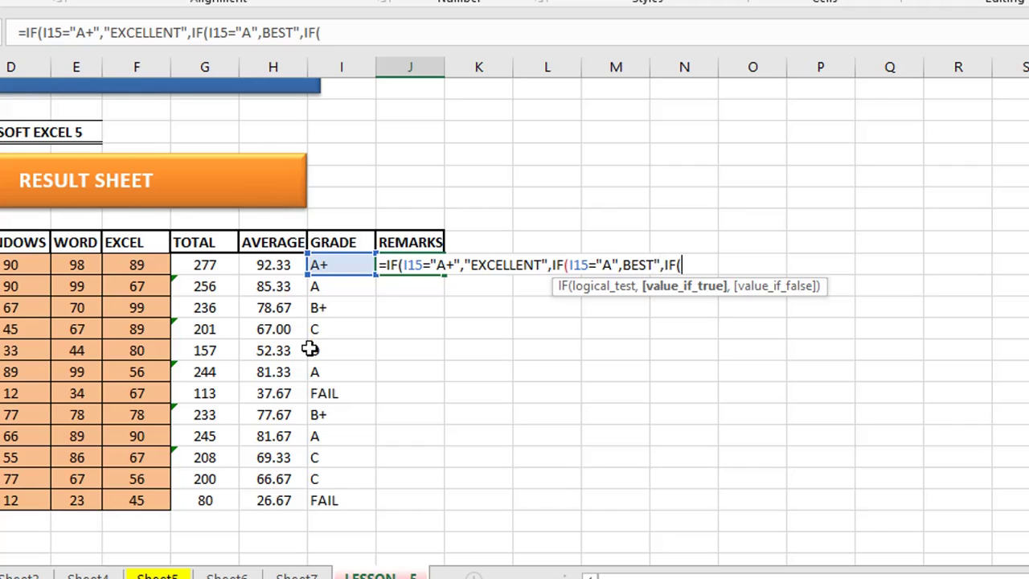
left_click(337, 272)
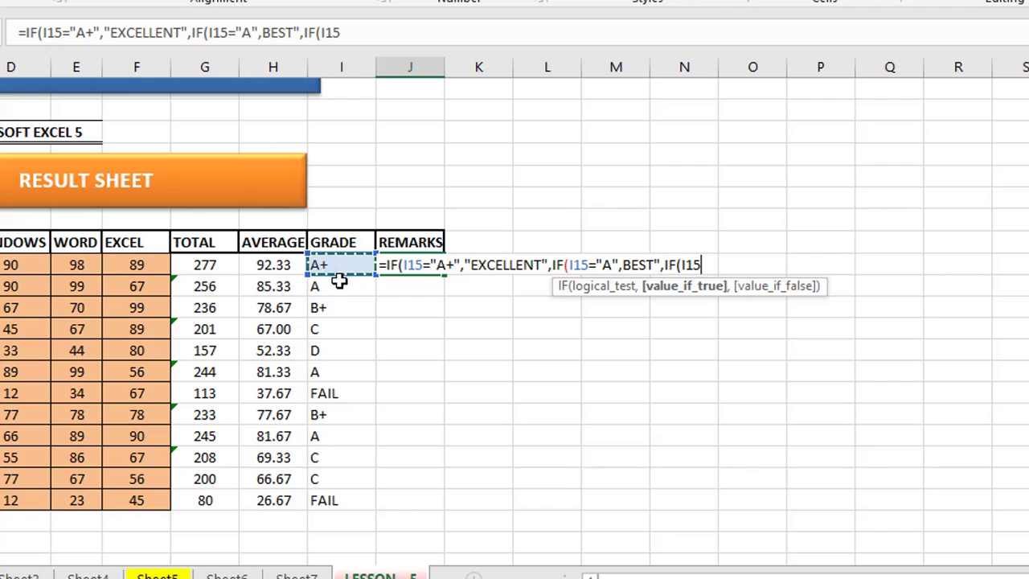
type("=")
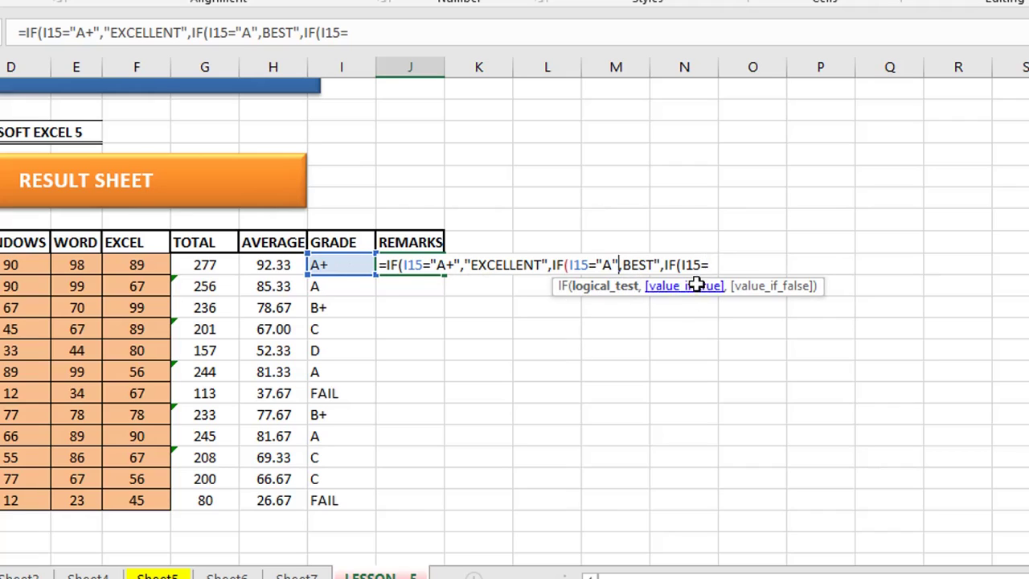
Step: Insert the missing opening quotation mark before BEST in the J15 formula and return to the formula's end
left_click(624, 266)
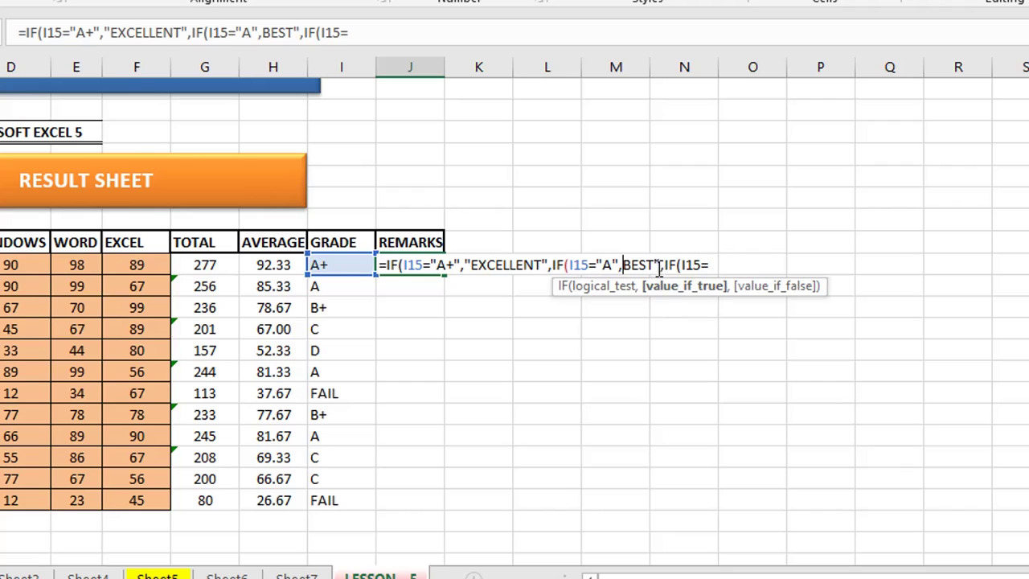
type("\"")
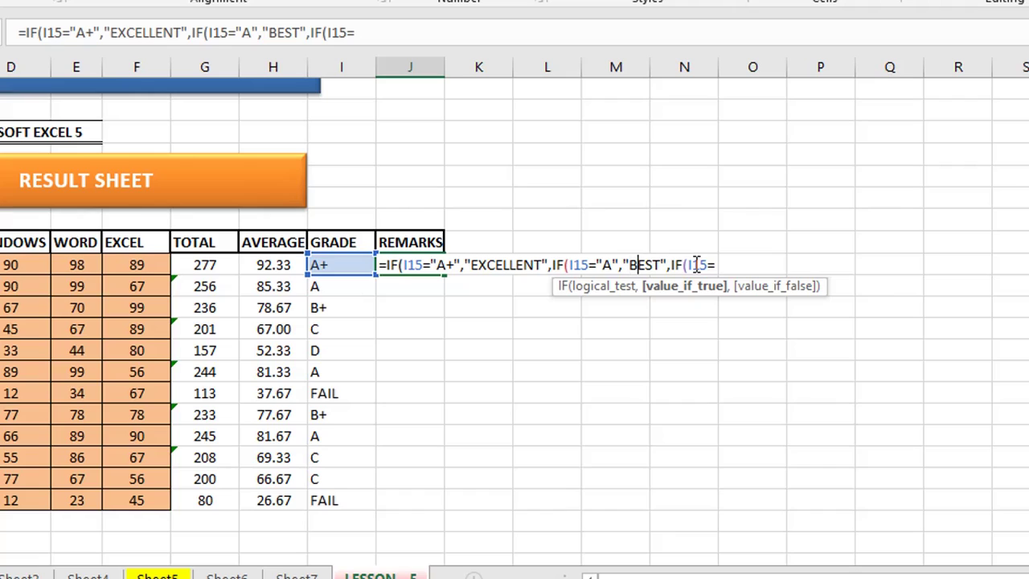
key("End")
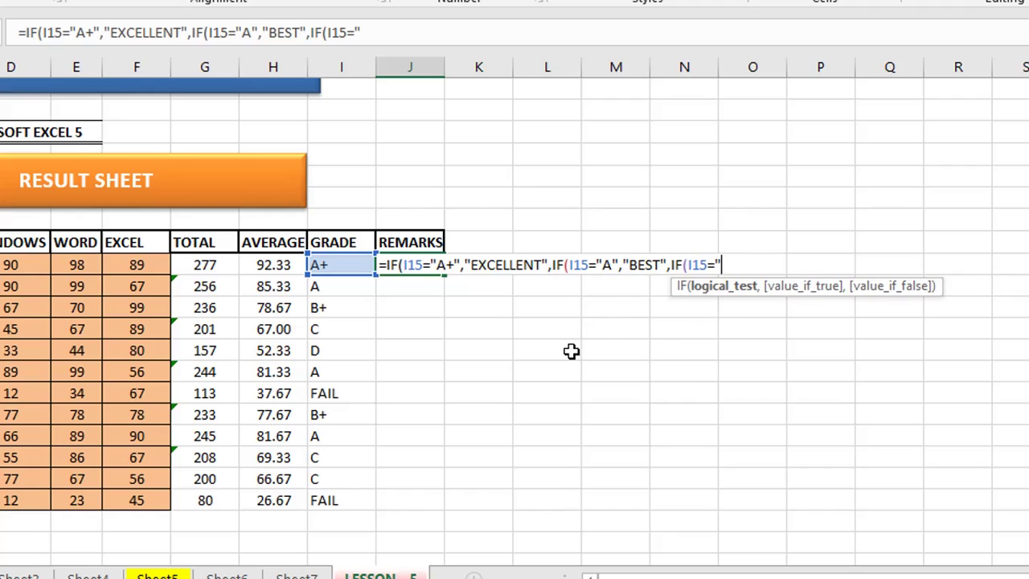
Step: Complete the third nested condition of the J15 formula with grade "B+" and the remark "GOOD",
type("B+\",")
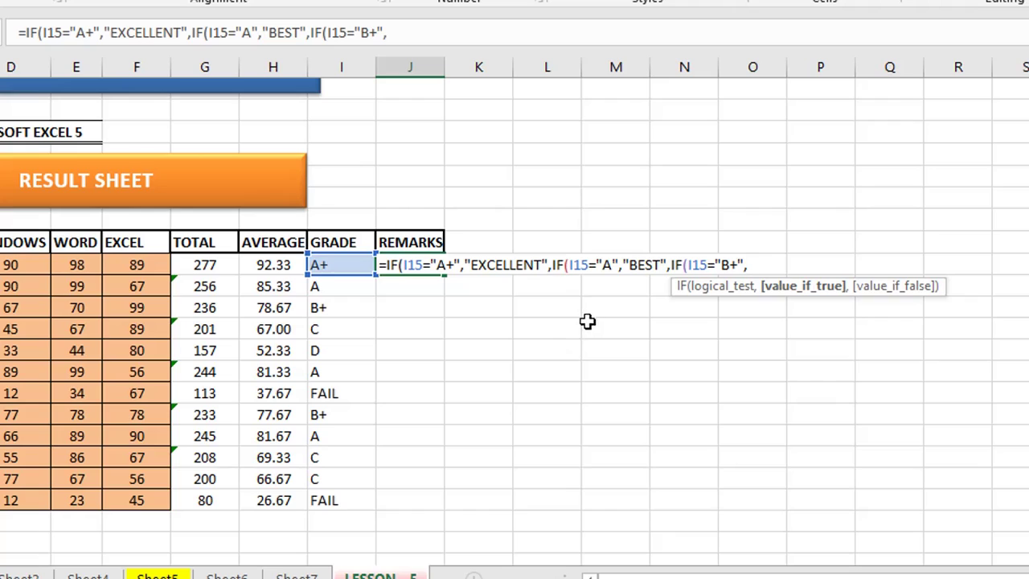
type("\"SA")
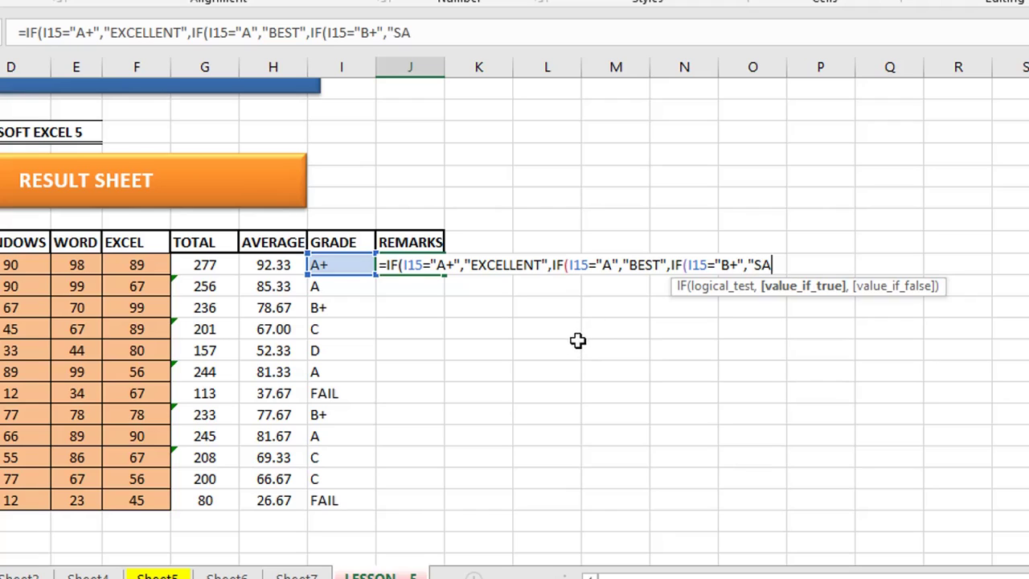
type("TISFE")
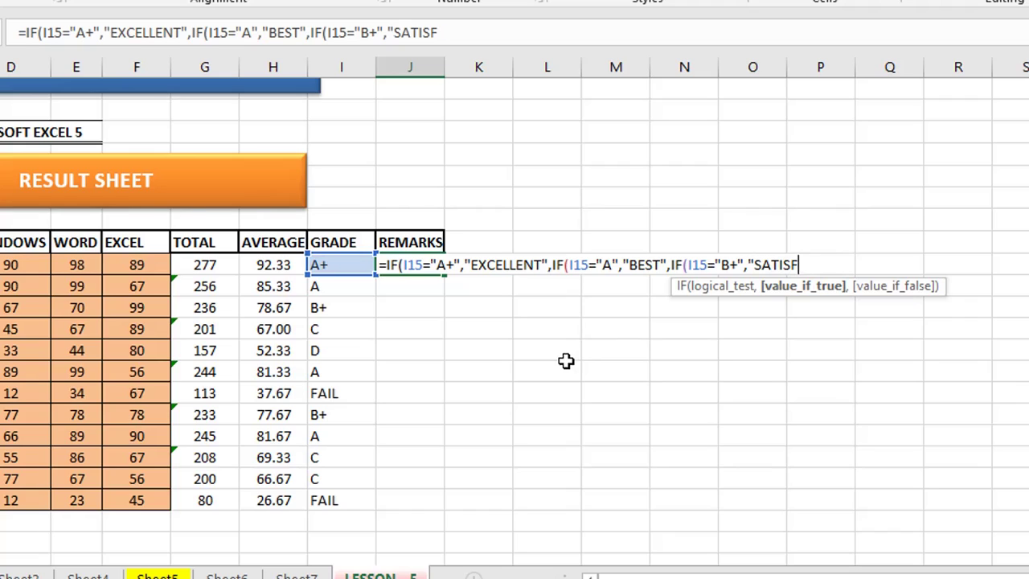
key("BackSpace")
key("BackSpace")
key("BackSpace")
key("BackSpace")
key("BackSpace")
key("BackSpace")
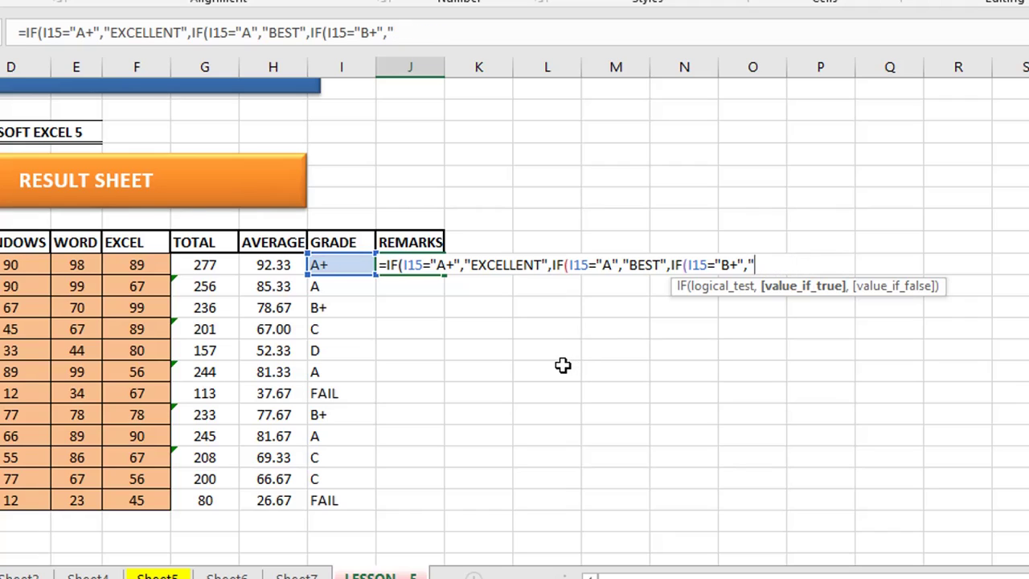
type("GOOD\"")
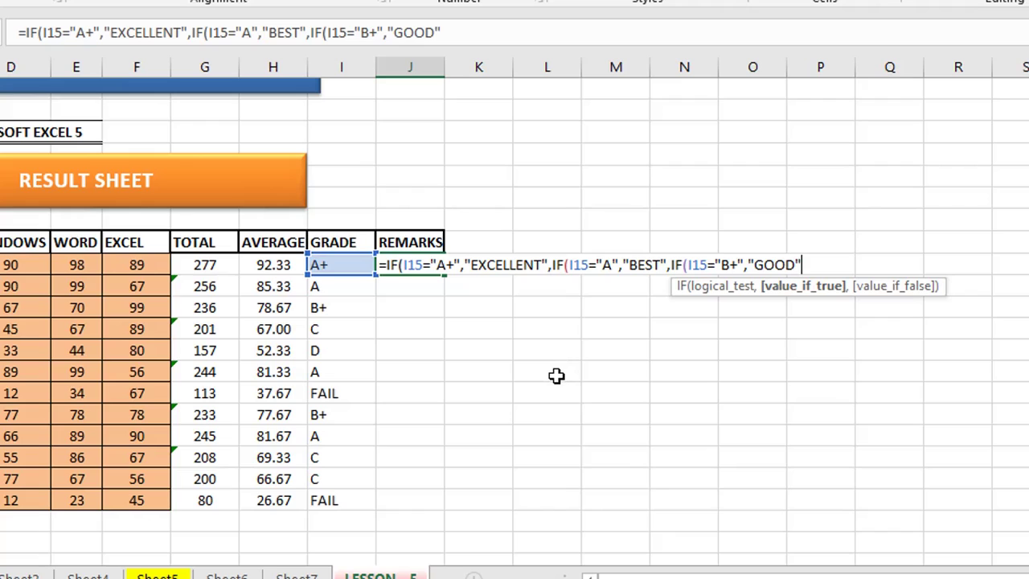
type(",")
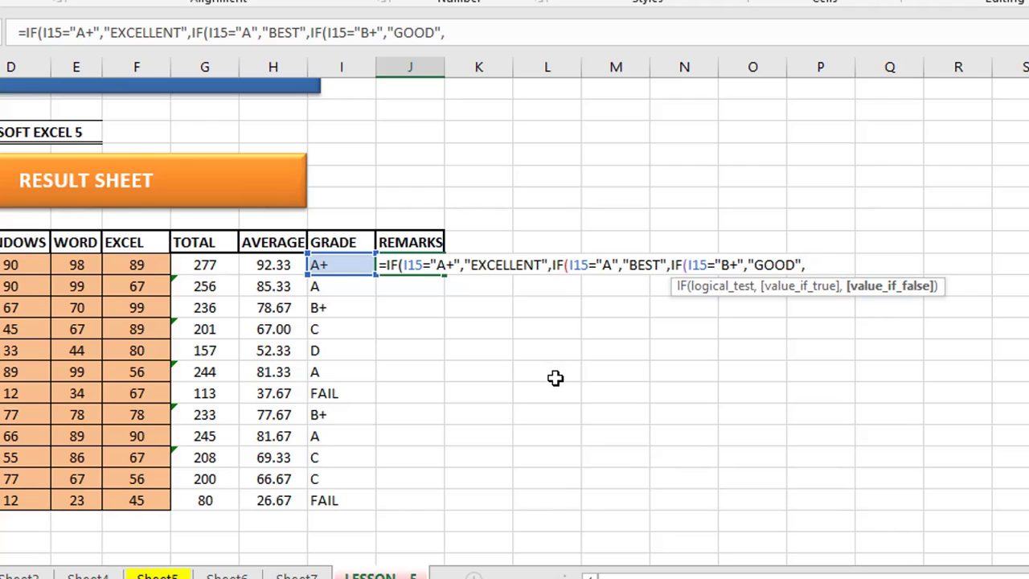
type("IF=\"")
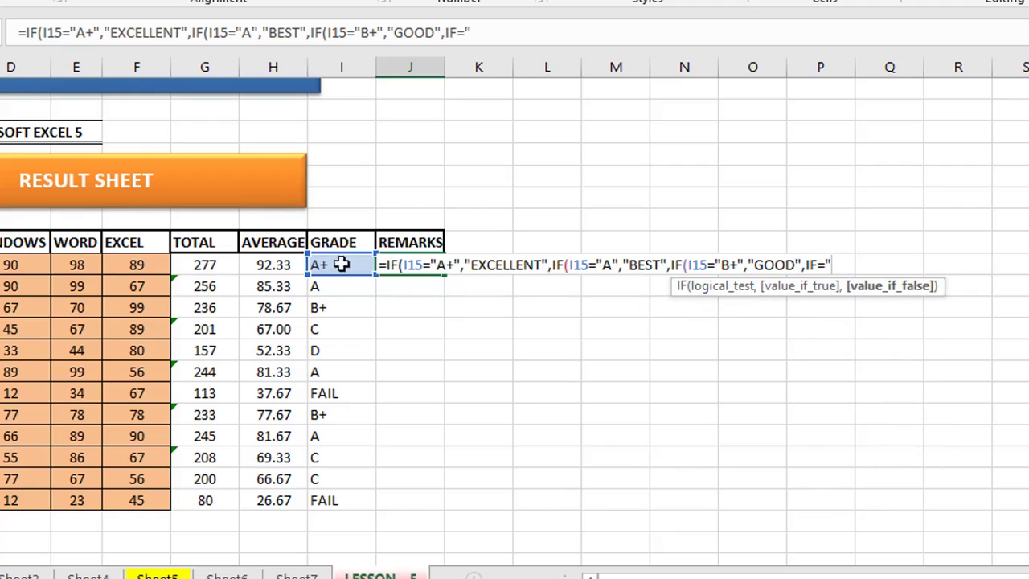
key("BackSpace")
key("BackSpace")
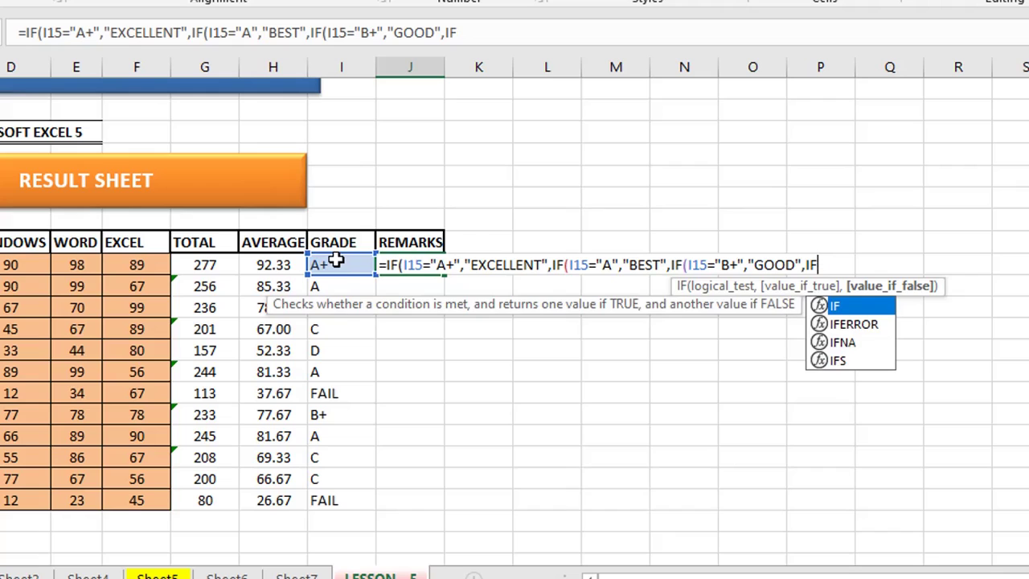
key("Return")
left_click(479, 292)
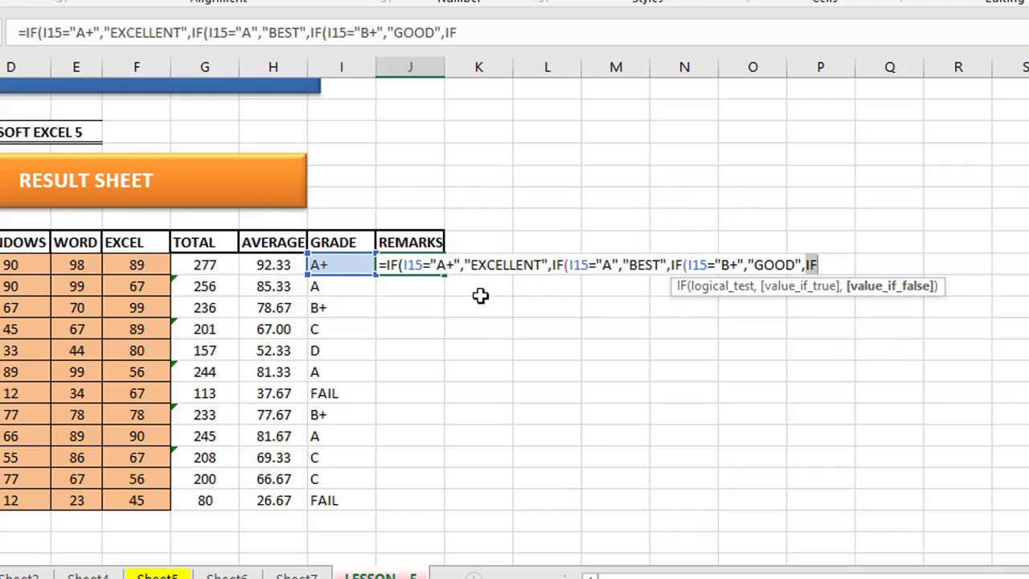
type("(")
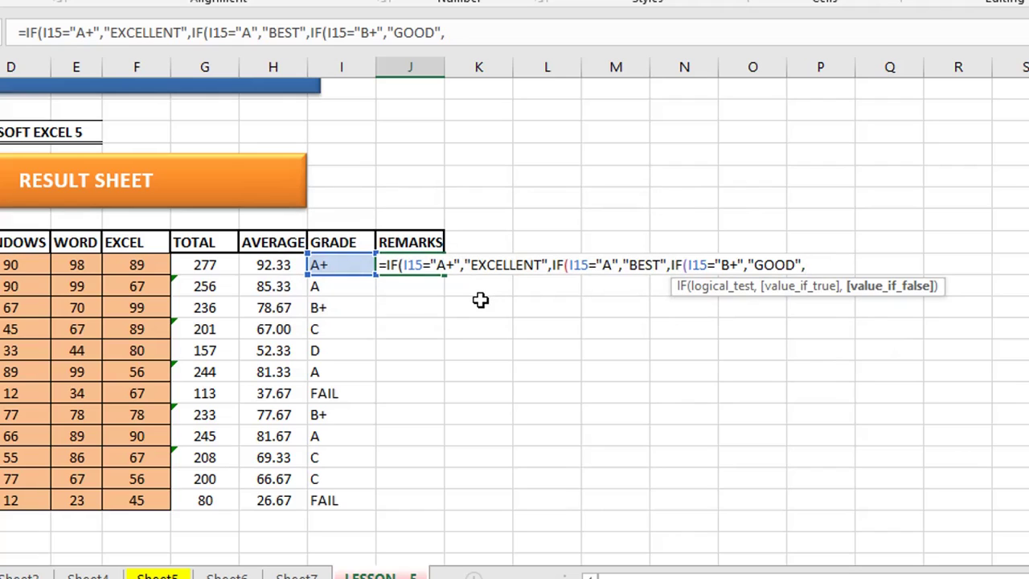
Step: Extend the J15 remarks formula with a fourth nested condition, IF(I15="C",SATISFECTORY, and try to commit it
type("IF(")
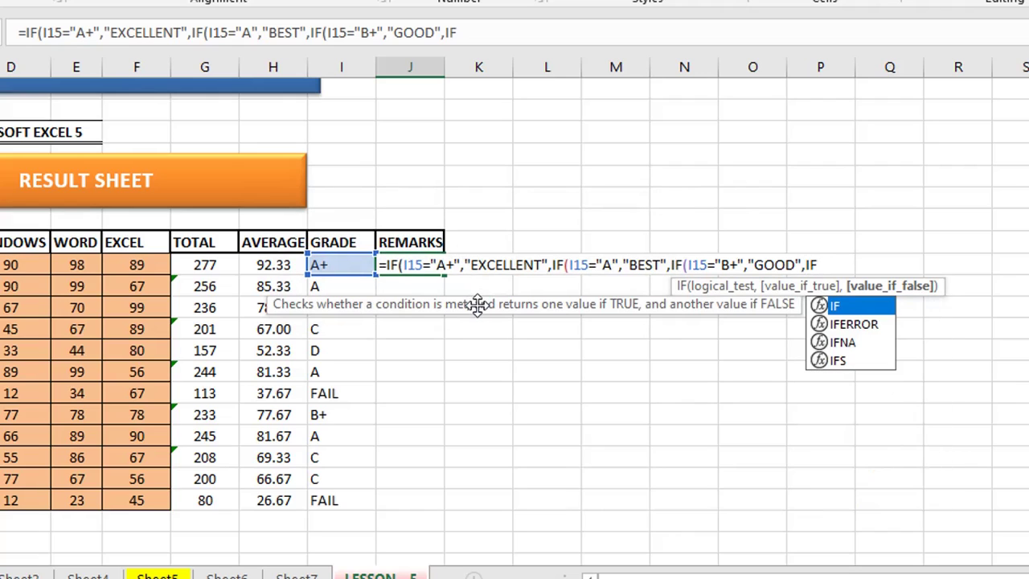
left_click(343, 266)
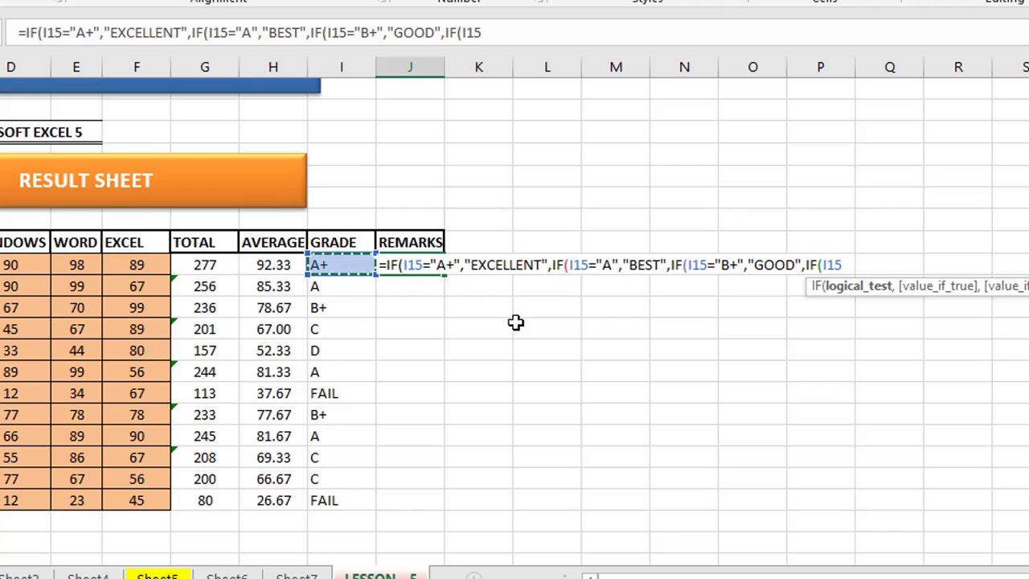
type("=")
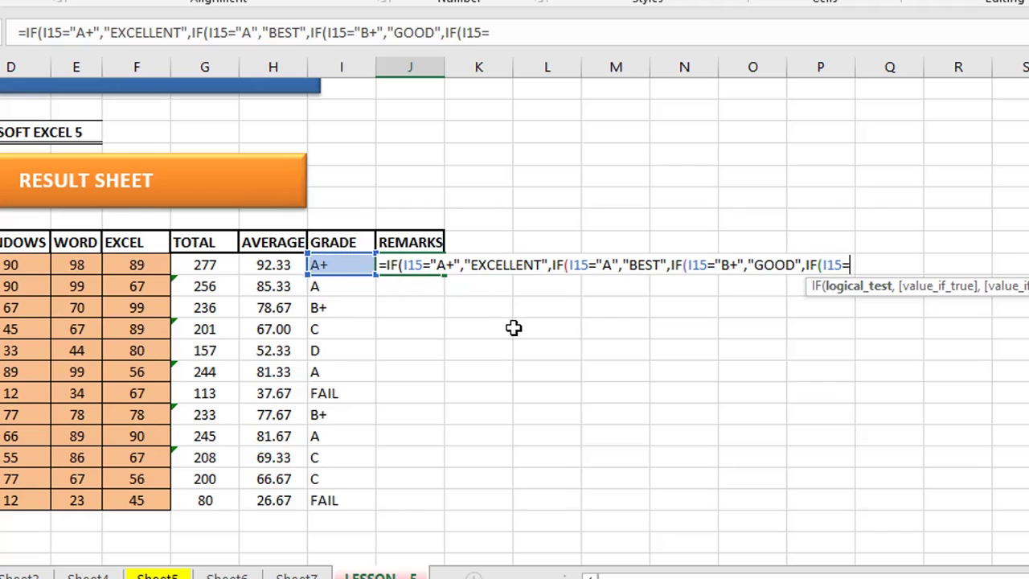
type("\"C")
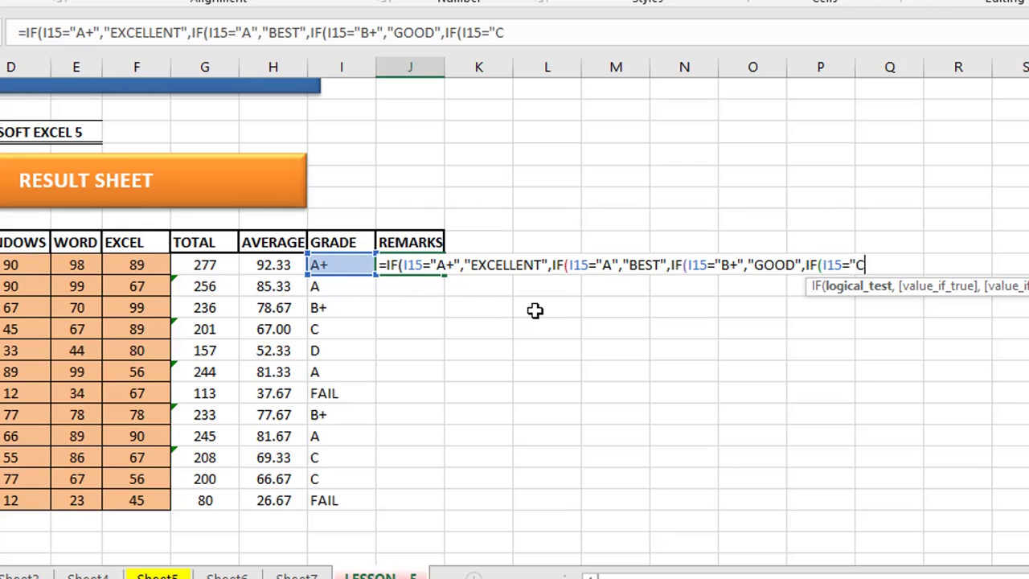
type("\",")
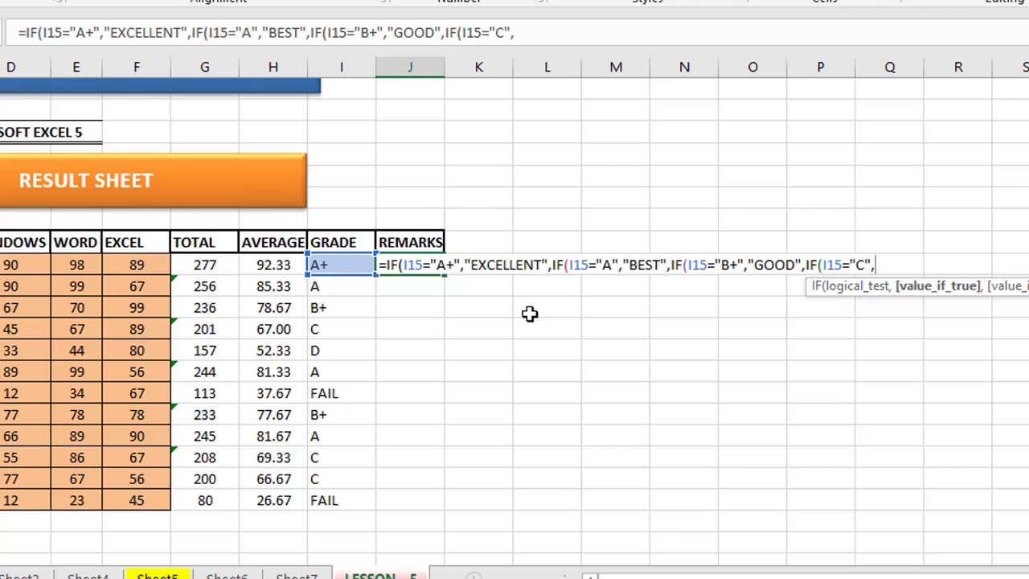
type("S")
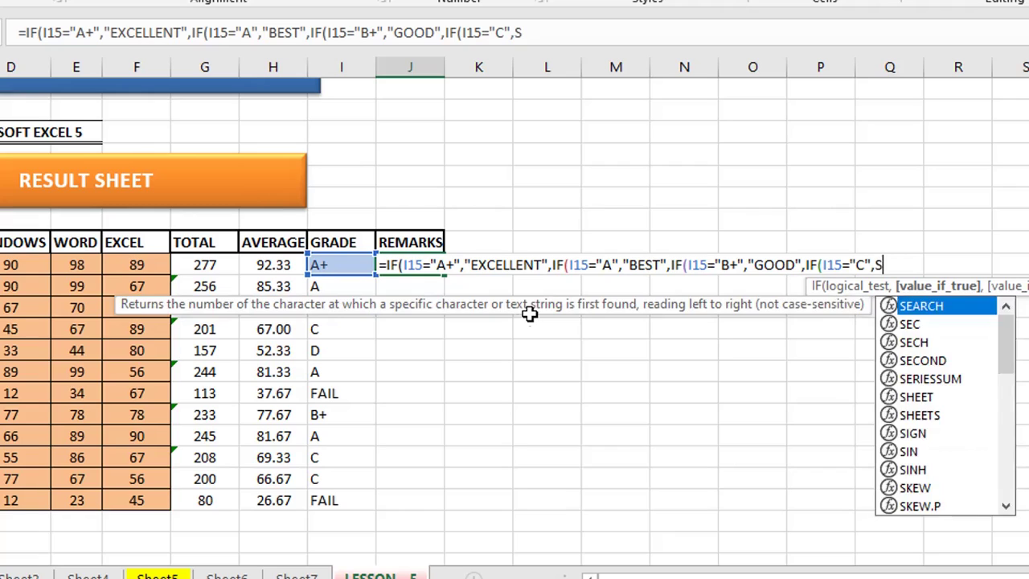
type("ATISFE")
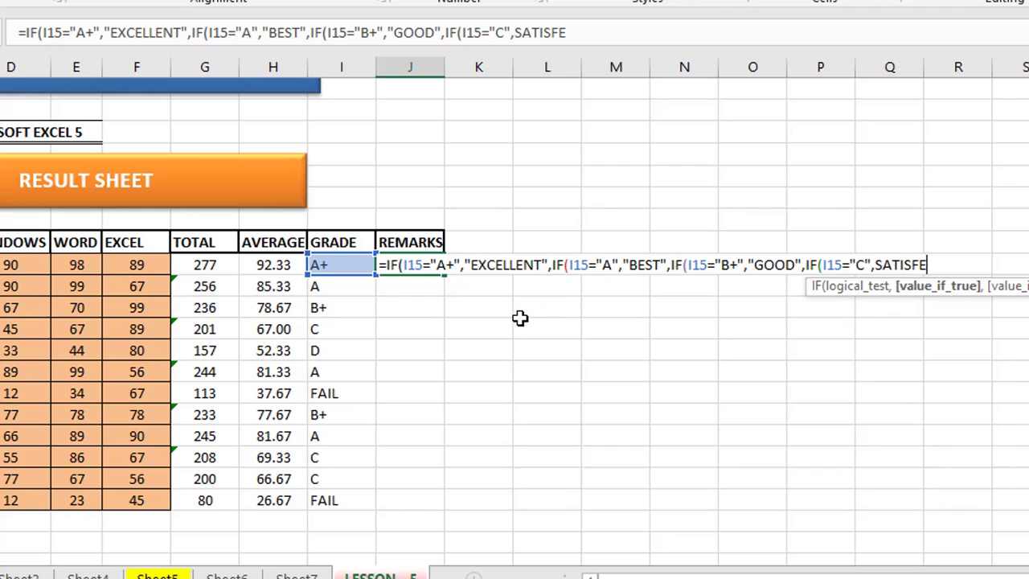
type("CTOR")
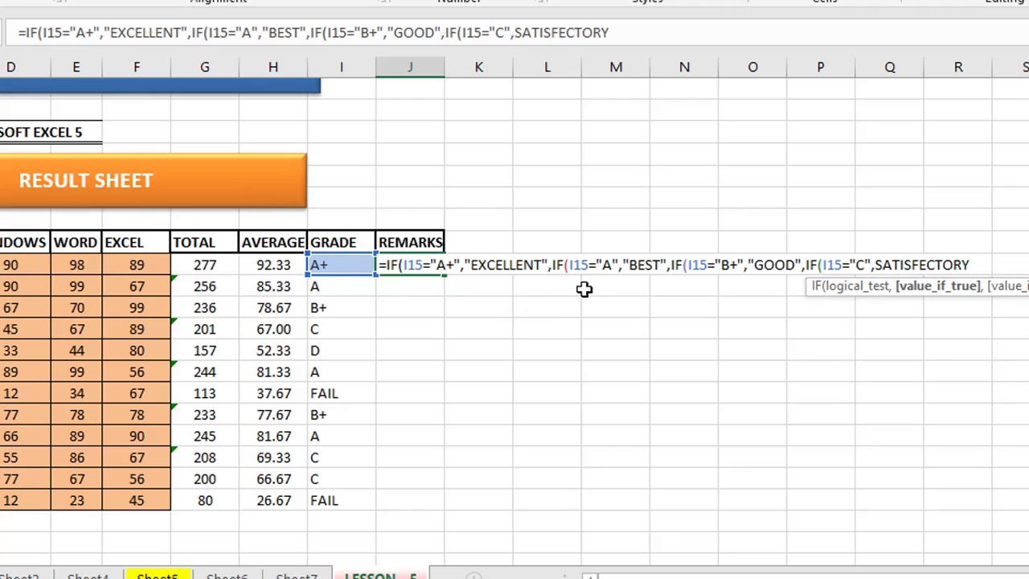
type("Y")
key("Return")
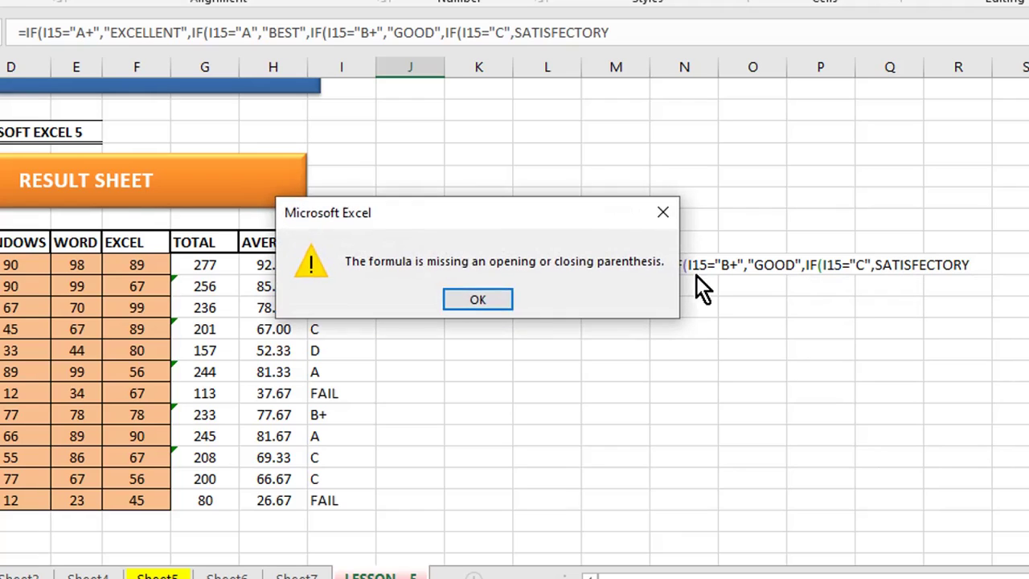
left_click(500, 301)
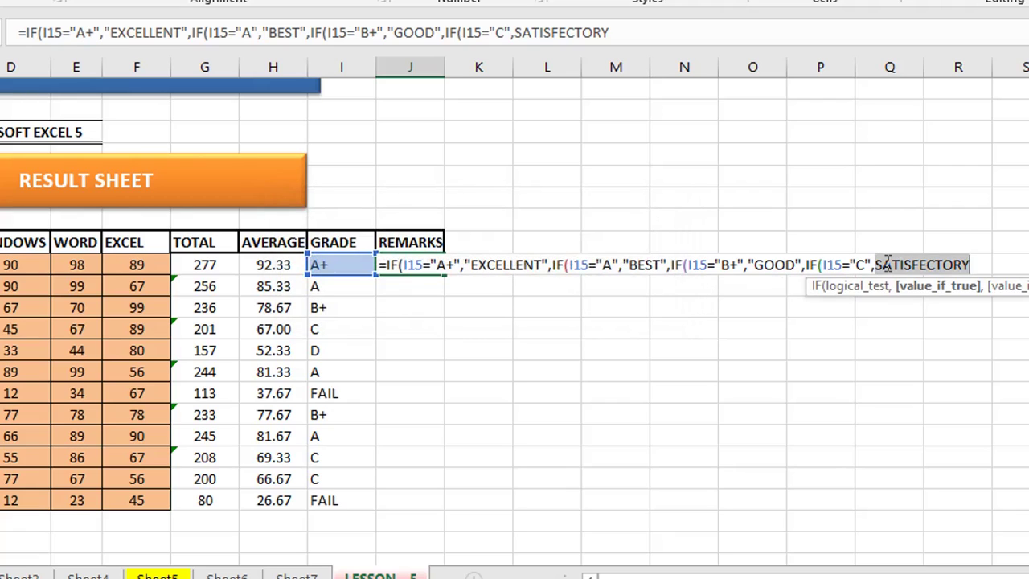
Step: Correct the spelling of the grade C remark in the J15 formula to SATISFACTORY
left_click(926, 269)
key("BackSpace")
key("Right")
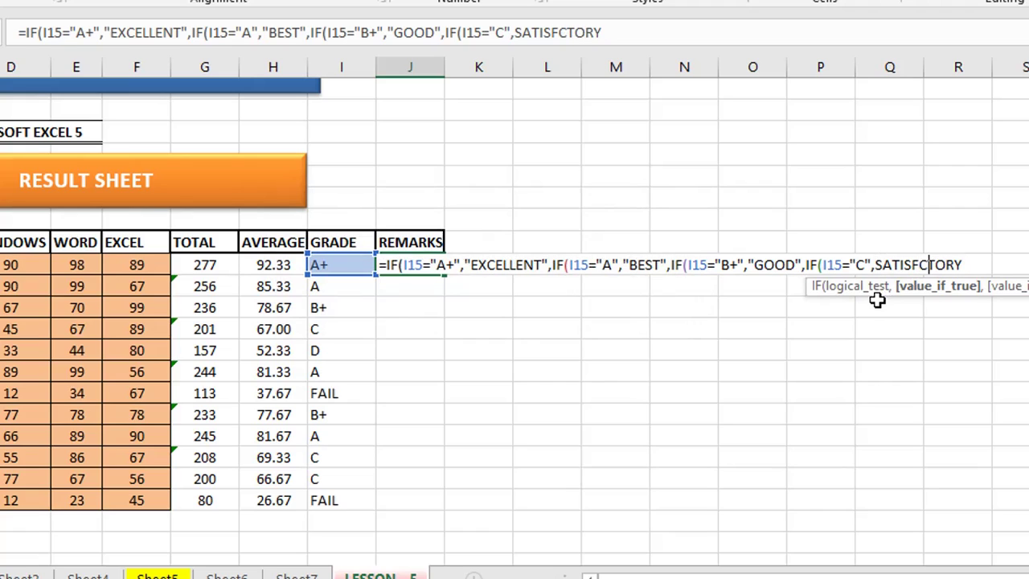
key("Left")
type("A")
key("Right")
key("Right")
key("Right")
key("Right")
key("Right")
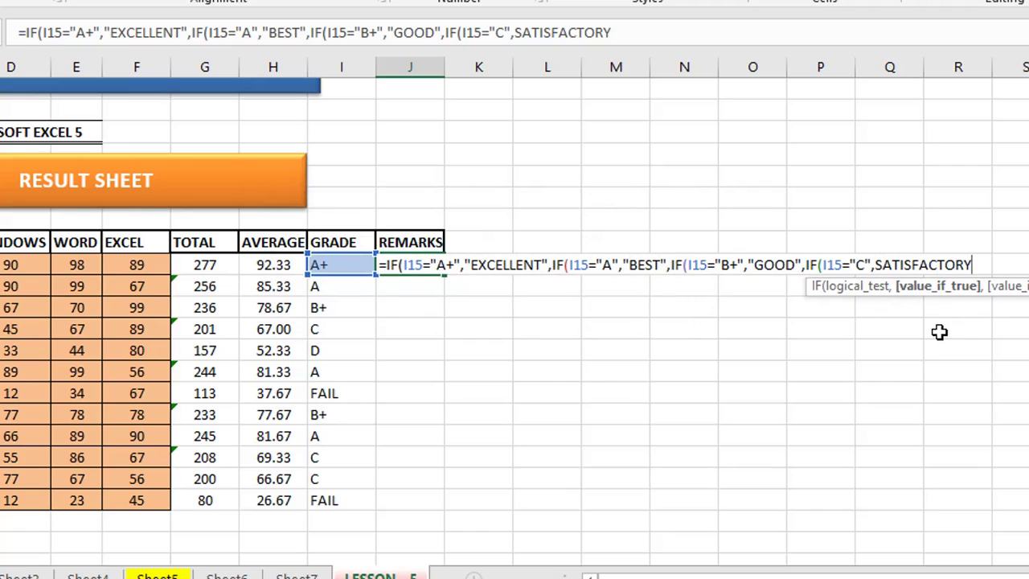
Step: Enclose SATISFACTORY in quotation marks in the J15 formula and add a comma after it
type("\"")
key("Left")
key("Left")
key("Left")
key("Left")
key("Left")
key("Left")
type("\"")
key("Right")
key("Right")
key("Right")
key("Right")
key("Right")
key("Right")
key("Right")
key("Right")
key("Right")
key("Right")
key("Right")
key("Right")
key("Right")
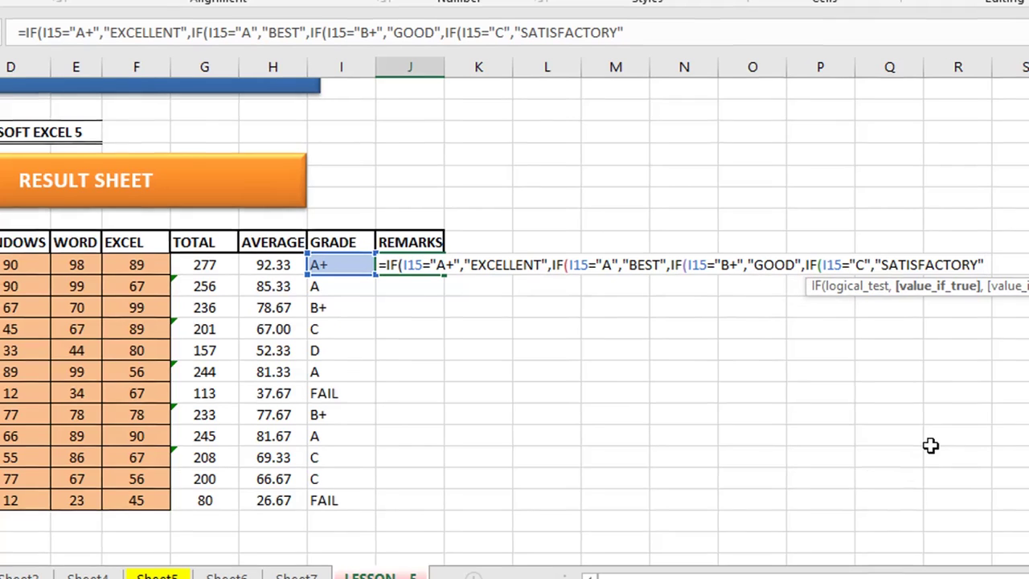
type(",")
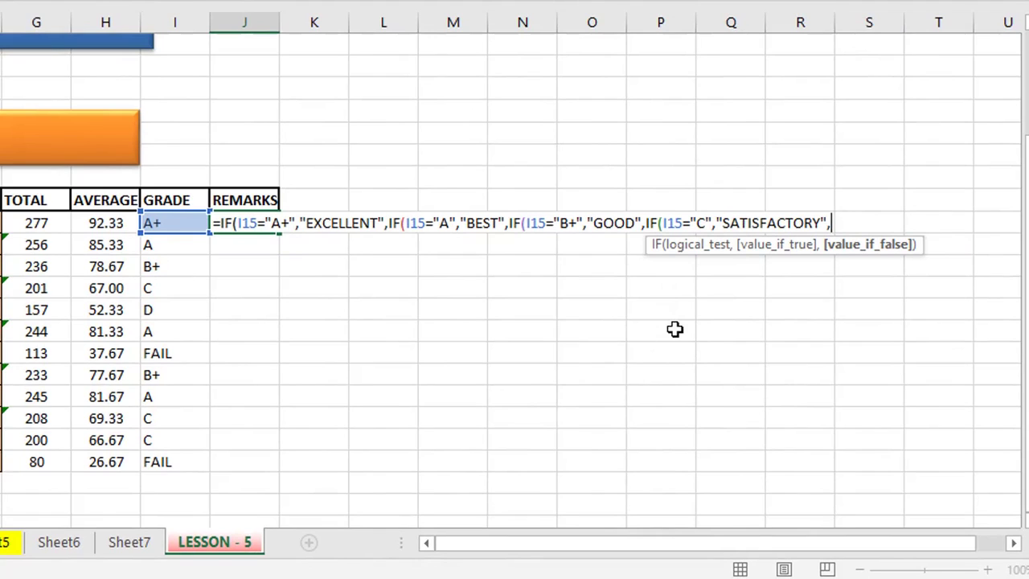
Step: Start the fifth nested condition of the J15 formula with IF(I15=
left_click(180, 225)
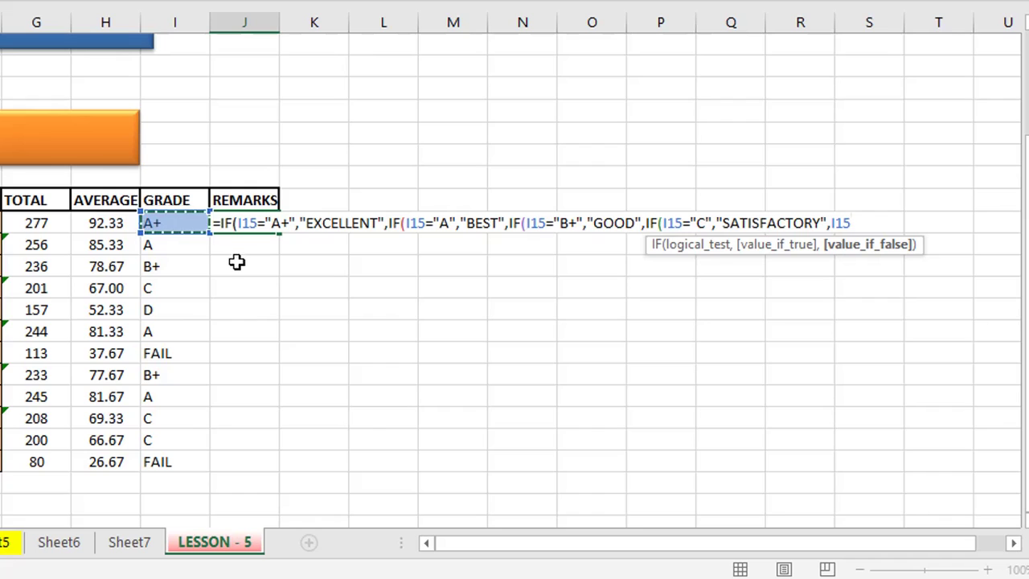
key("BackSpace")
key("BackSpace")
type("F")
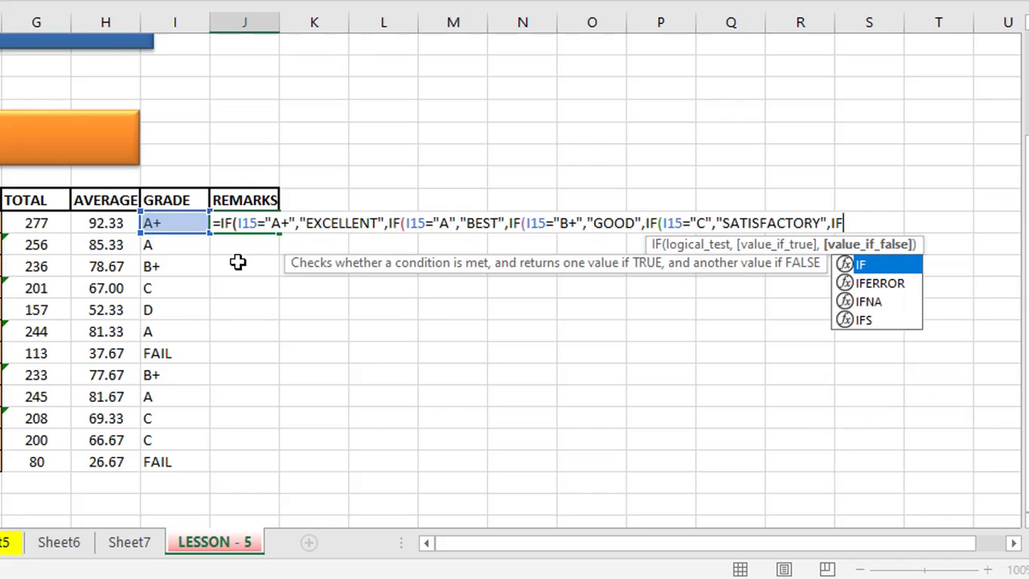
type("(")
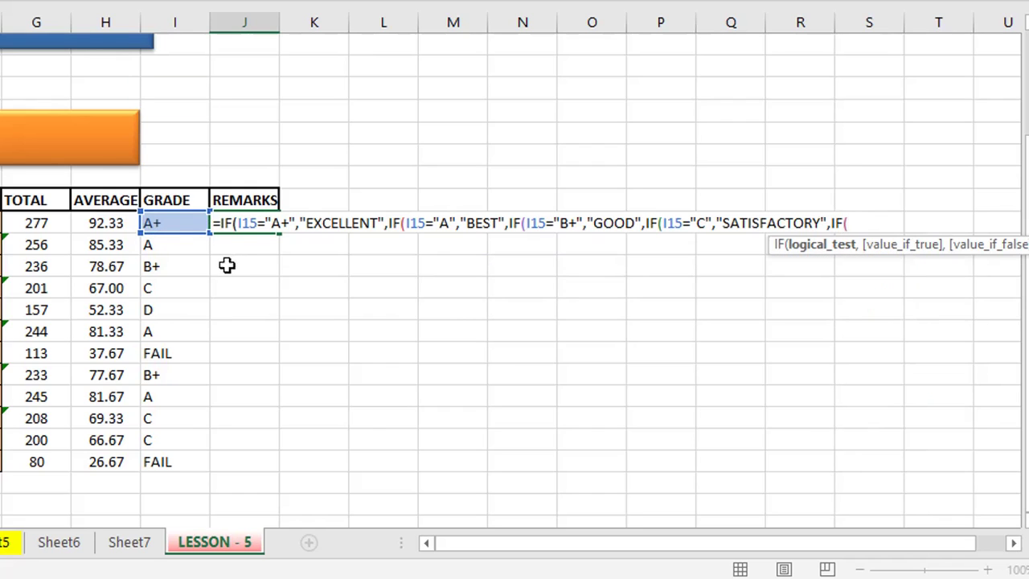
left_click(171, 223)
type("=")
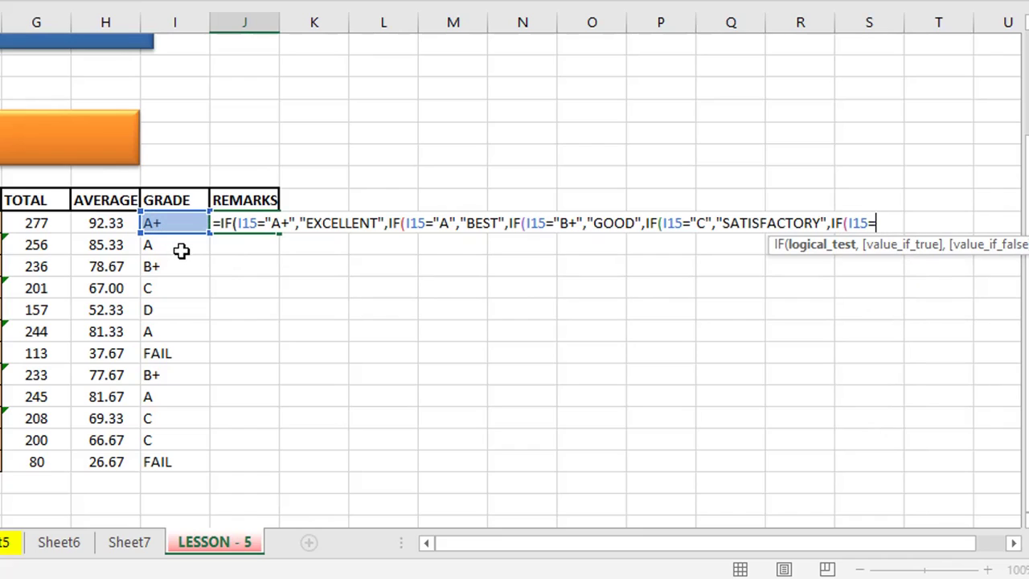
Step: Complete the fifth nested condition of the J15 formula with grade "D" and the remark "UNSATISFACTORY",
type("\"D\",\"")
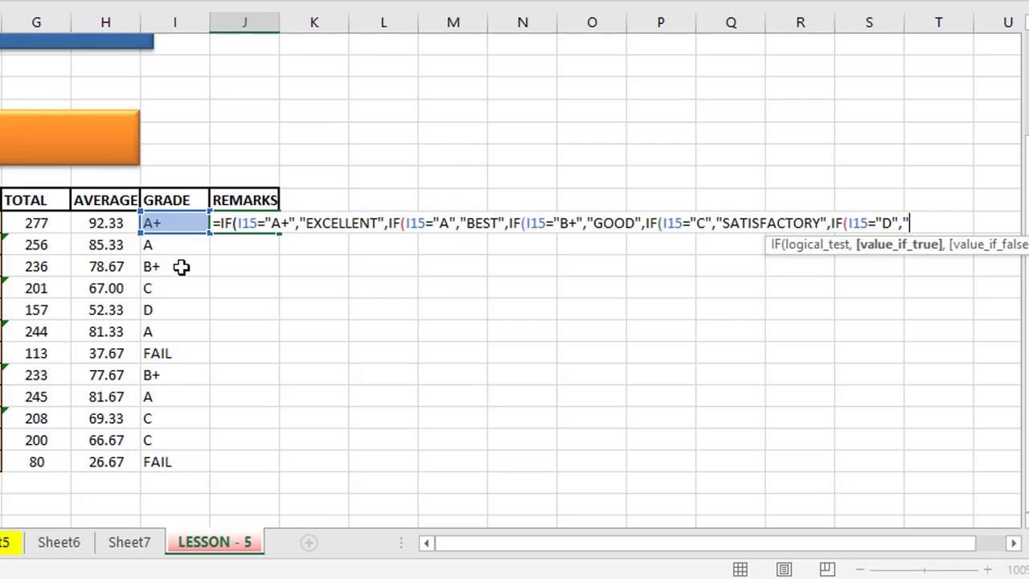
type("UNS")
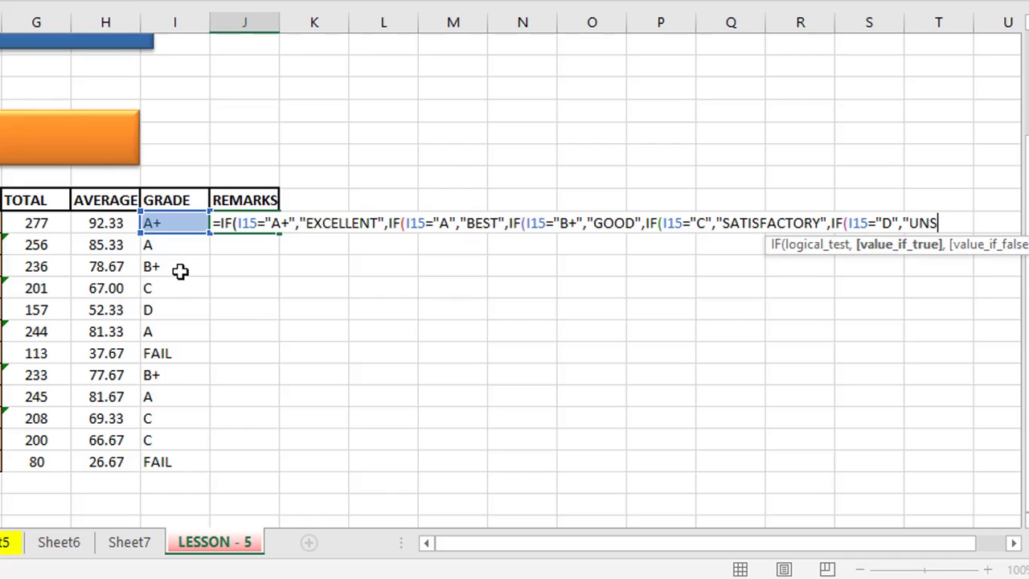
type("ATIS")
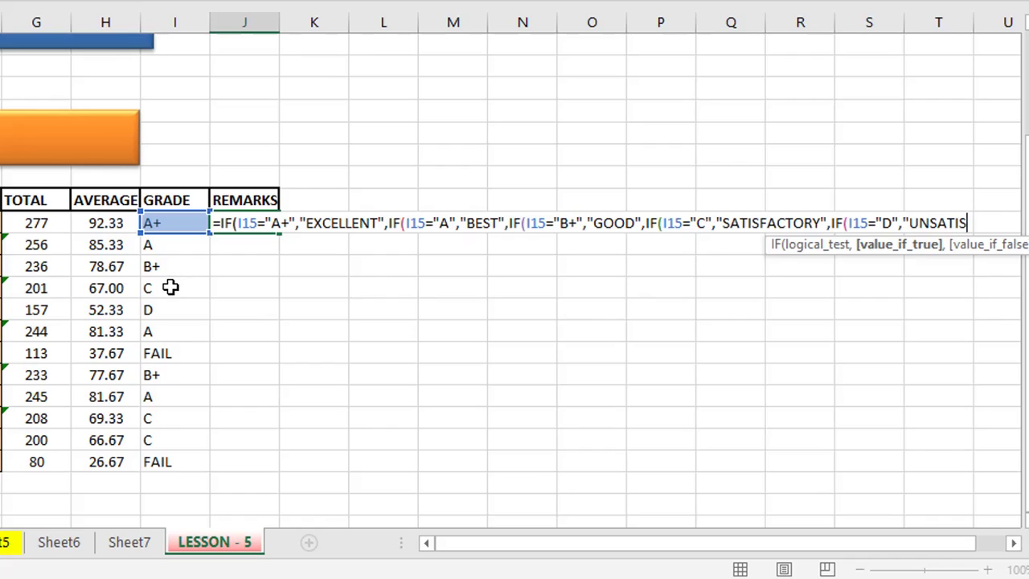
type("FACTOR")
key("BackSpace")
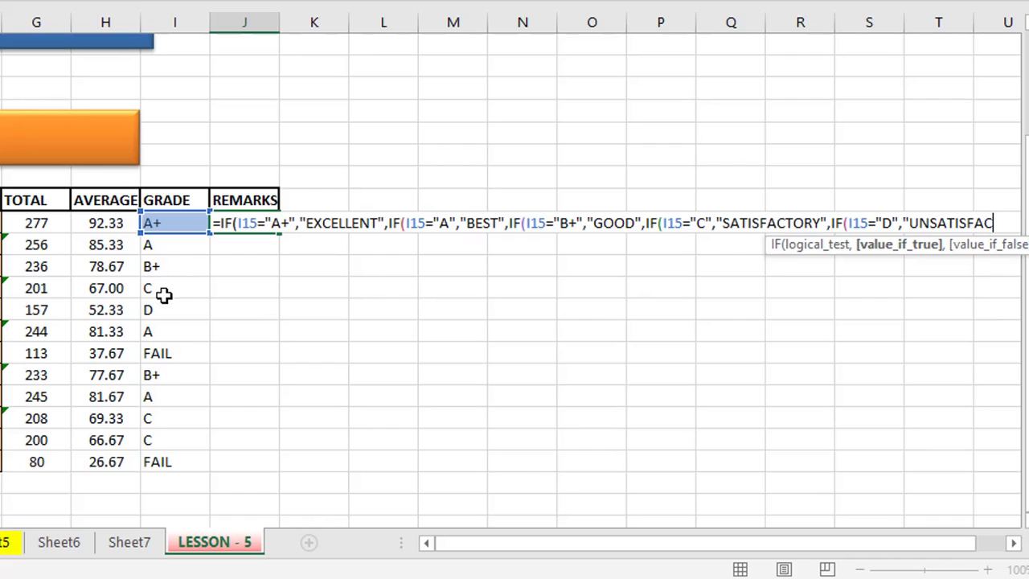
type("TORY")
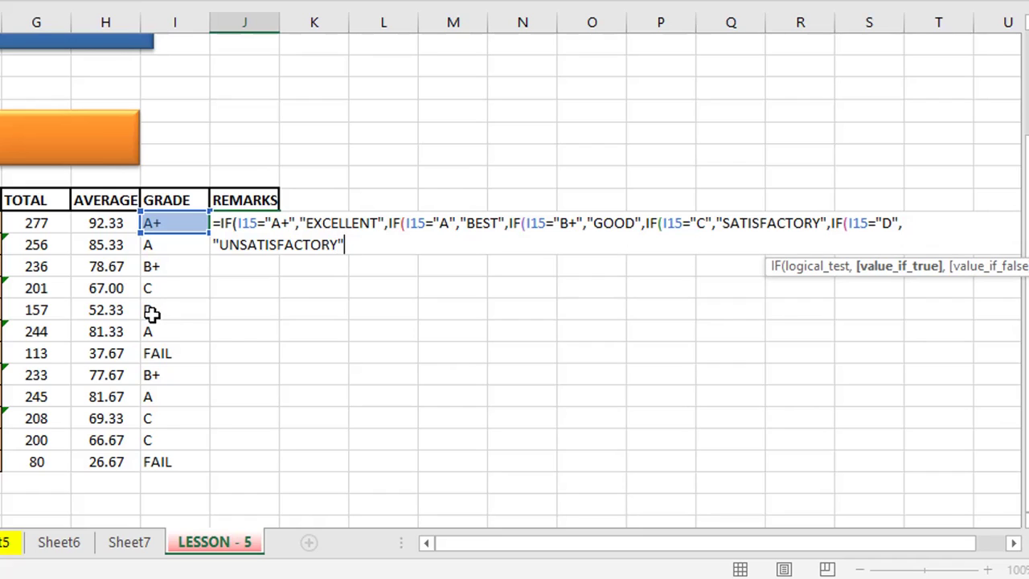
type("\",")
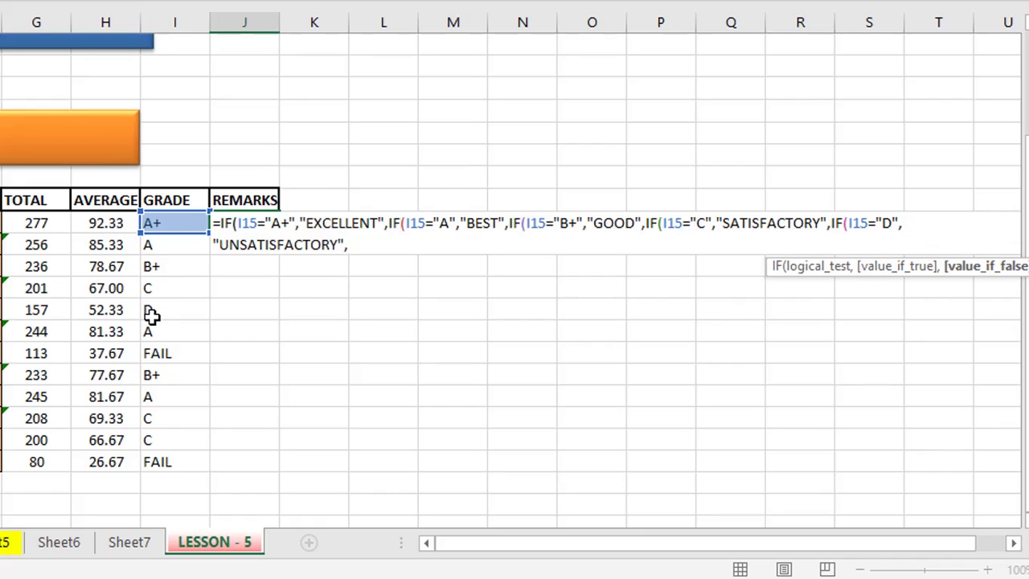
Step: Finish the J15 formula with "FAIL" as the final false value and five closing parentheses, and commit it
type("\"FAIL\"")
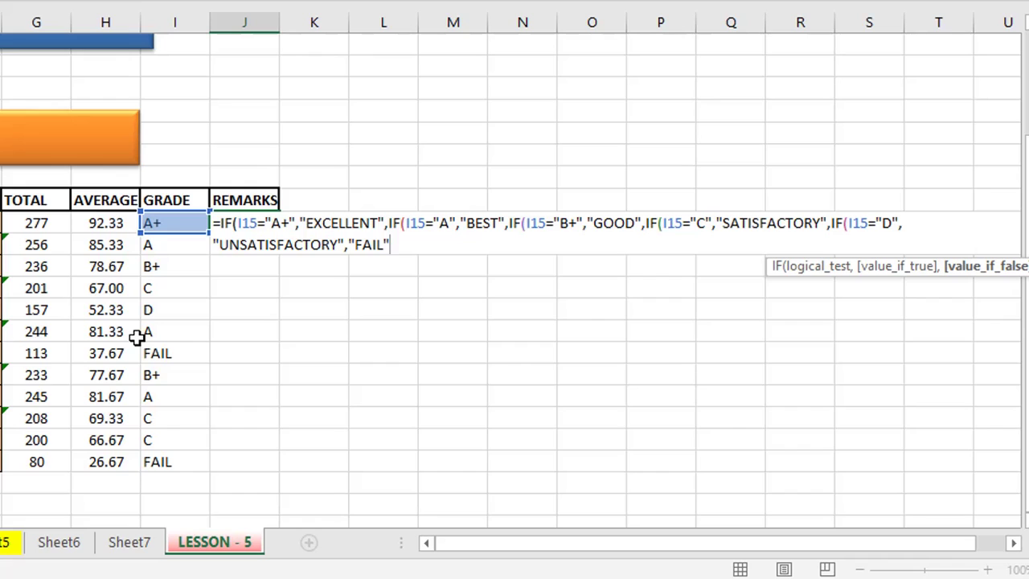
type(")))))")
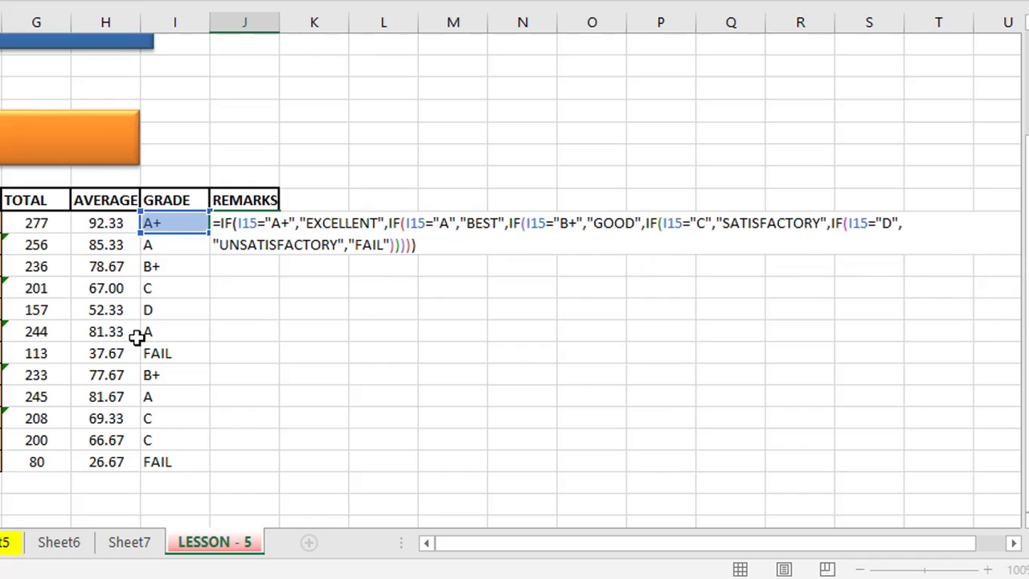
key("Return")
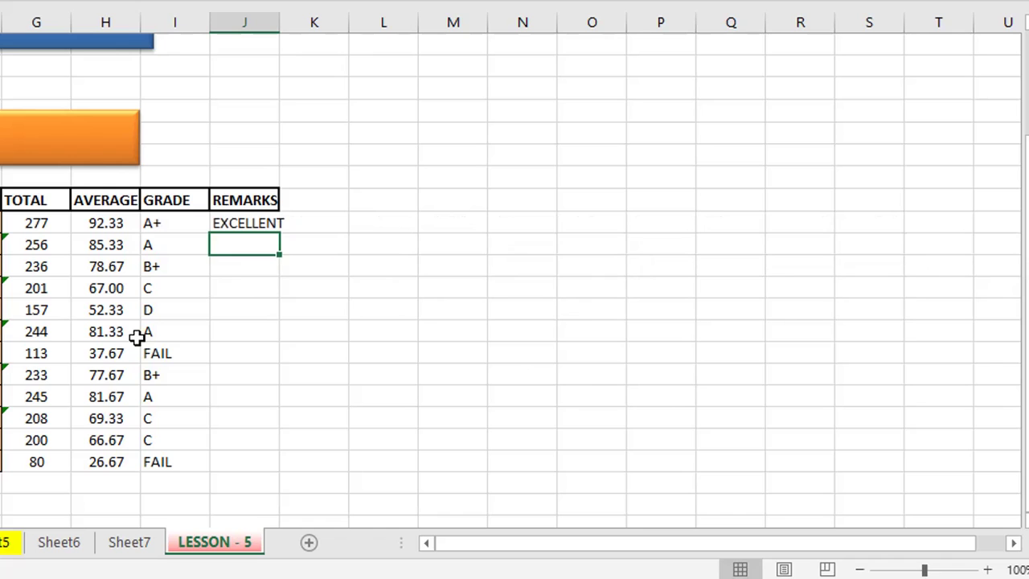
Step: Fill the J15 remarks formula down through J26
left_click(241, 222)
left_click_drag(279, 21, 296, 32)
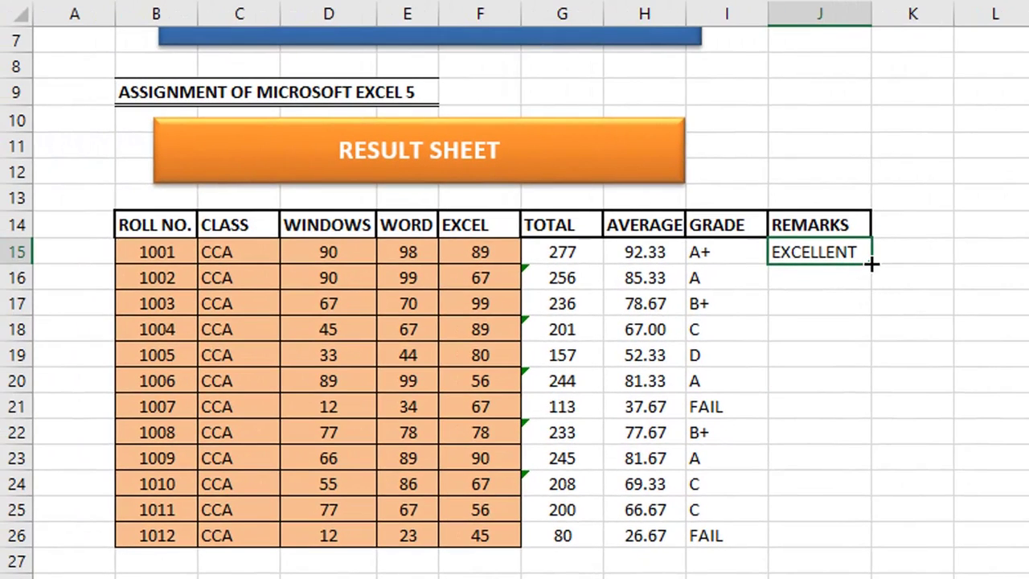
left_click_drag(872, 263, 883, 552)
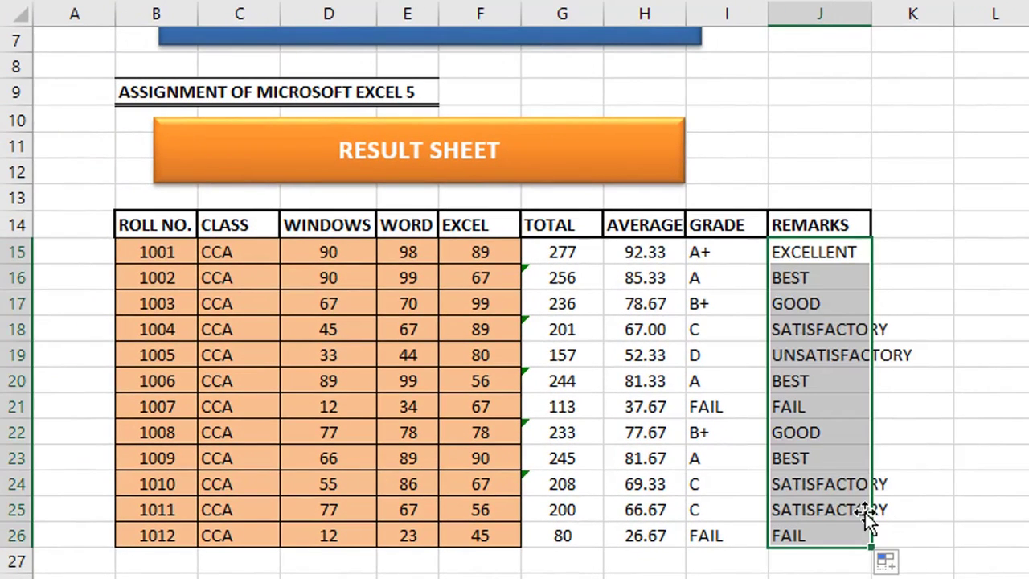
Step: Autofit the REMARKS column width and apply all borders to the result cells G15:J26
double_click(872, 15)
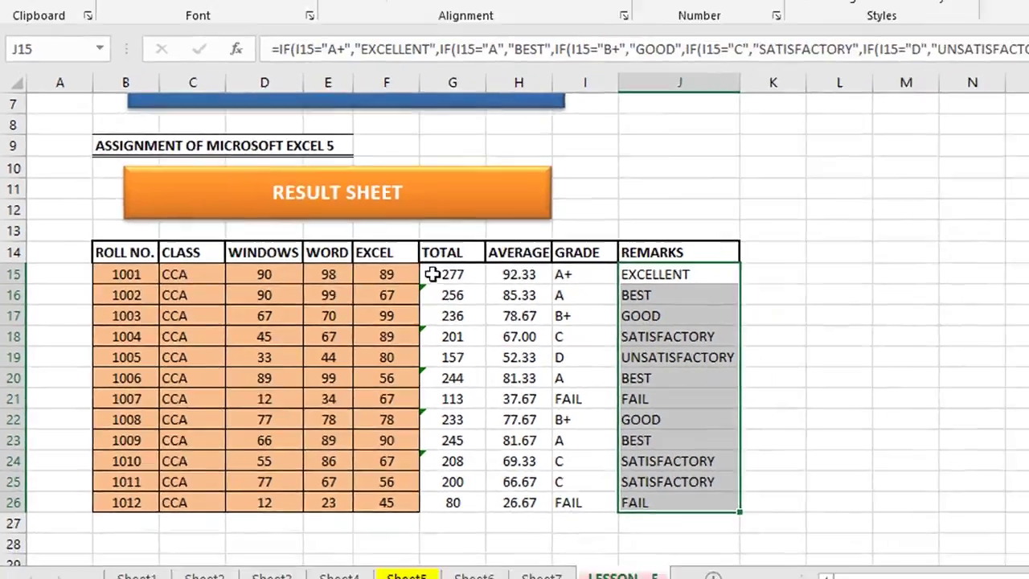
left_click_drag(534, 251, 869, 542)
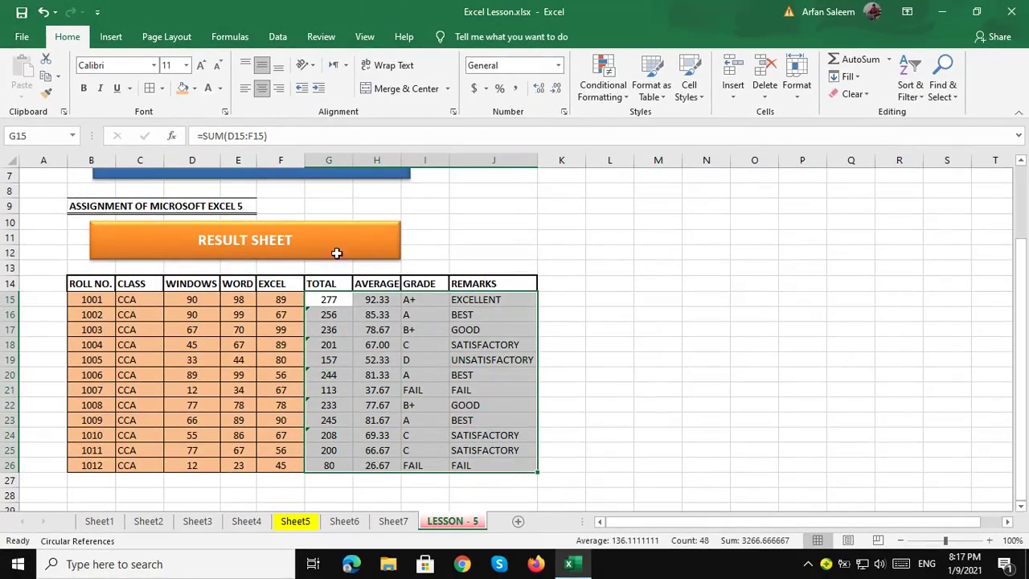
Step: Review the formula instructions on Sheet5 and the Line Rent column of the telephone bill on Sheet6
left_click(297, 521)
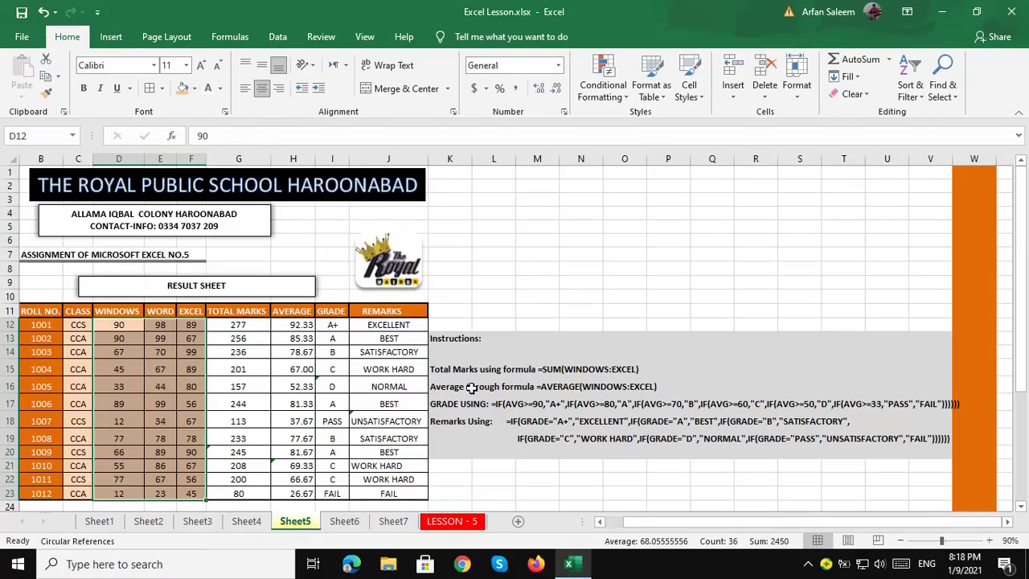
left_click_drag(447, 338, 791, 452)
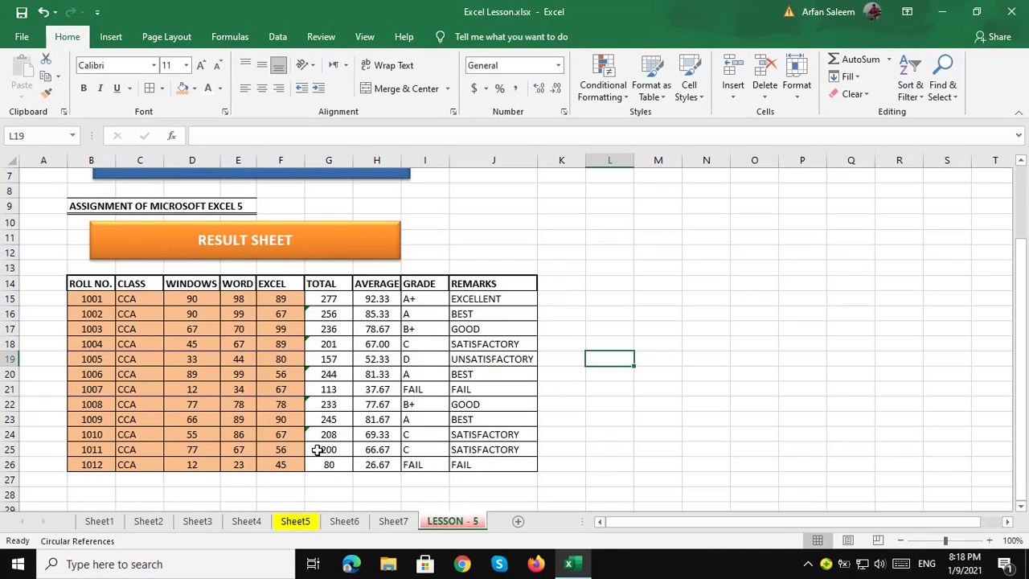
left_click(346, 523)
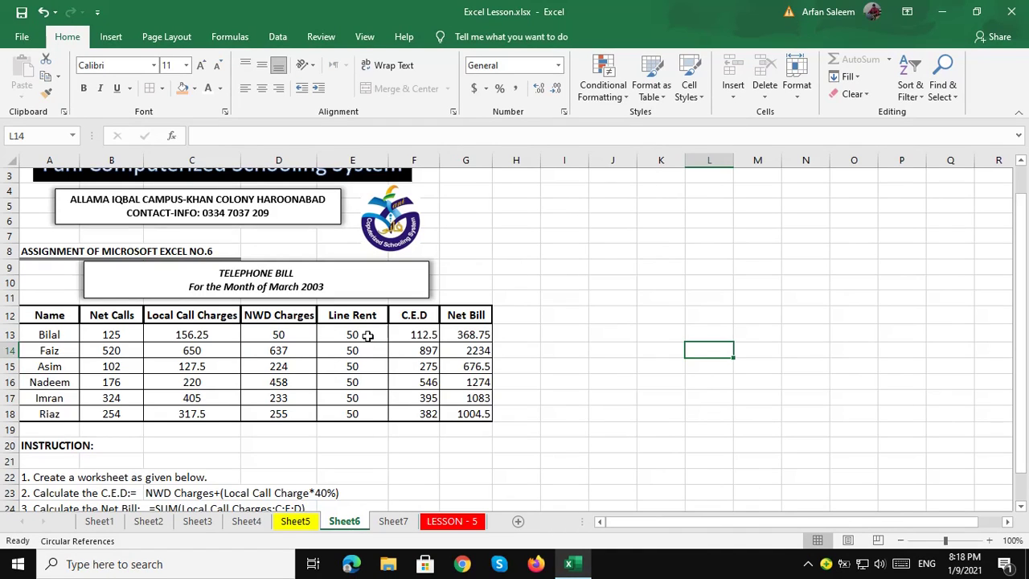
left_click_drag(367, 336, 362, 415)
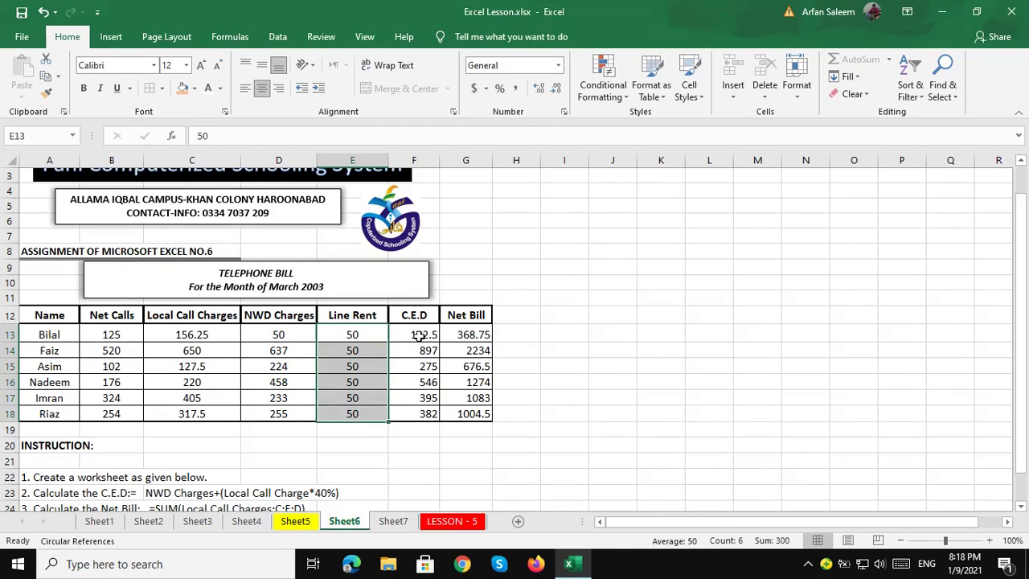
Step: Review the telephone bill's C.E.D, Net Bill, NWD Charges and Local Call Charges columns and the instructions below, and return to the LESSON - 5 result sheet
left_click_drag(419, 336, 417, 416)
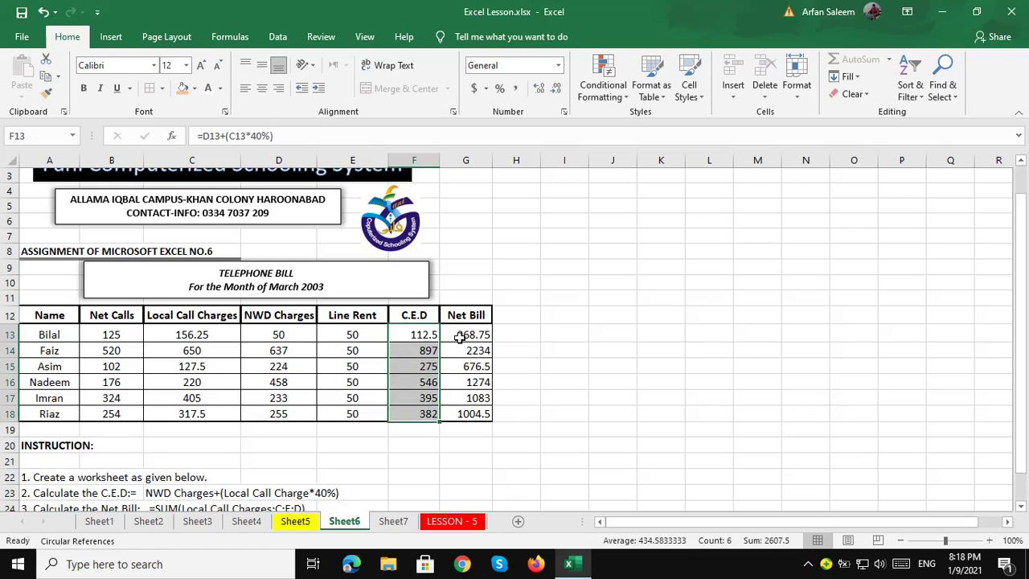
left_click_drag(459, 336, 462, 414)
left_click_drag(279, 339, 278, 429)
left_click_drag(192, 337, 193, 415)
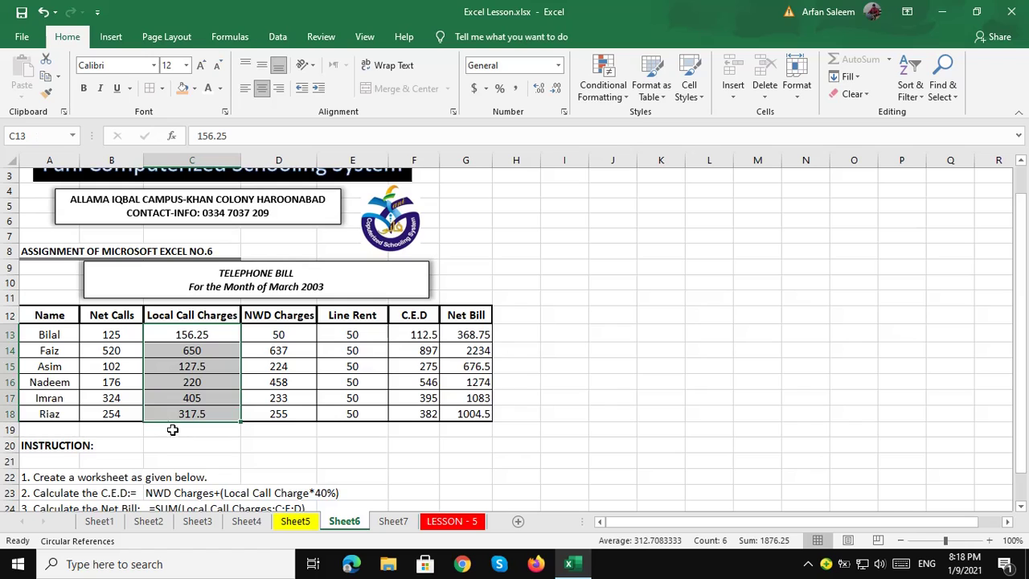
scroll(145, 321, "up", 1)
scroll(308, 305, "down", 4)
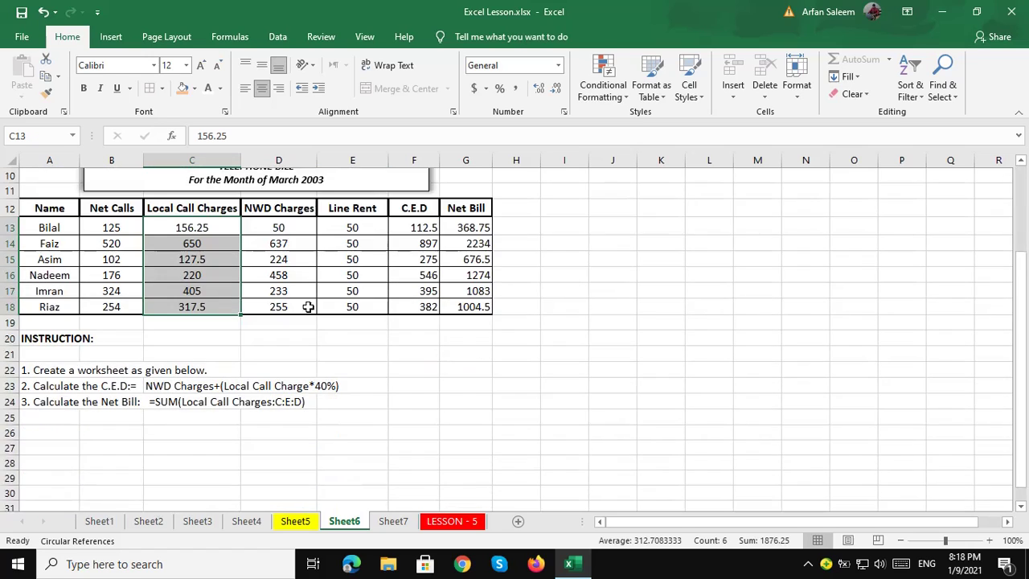
scroll(230, 338, "up", 2)
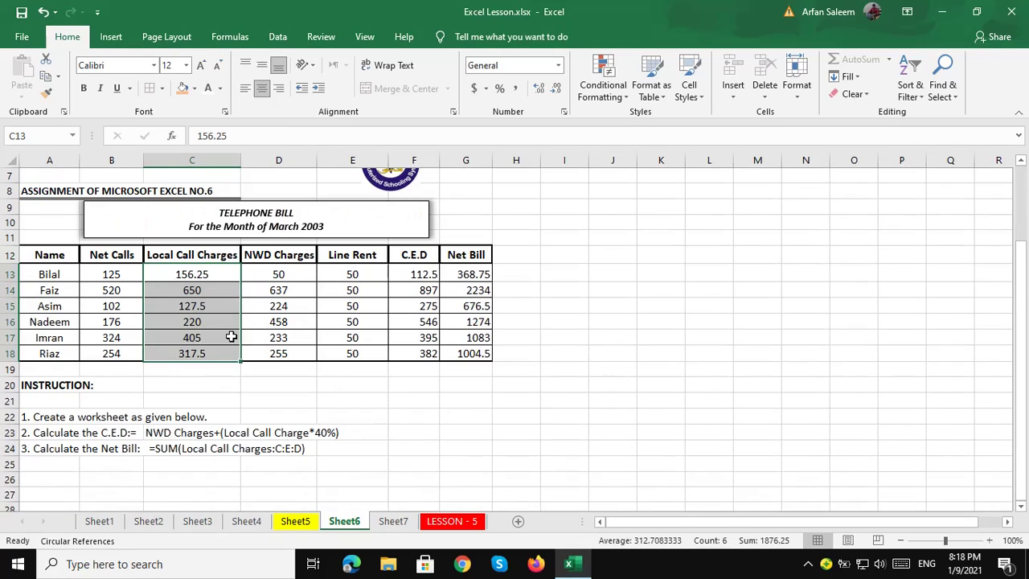
left_click(292, 521)
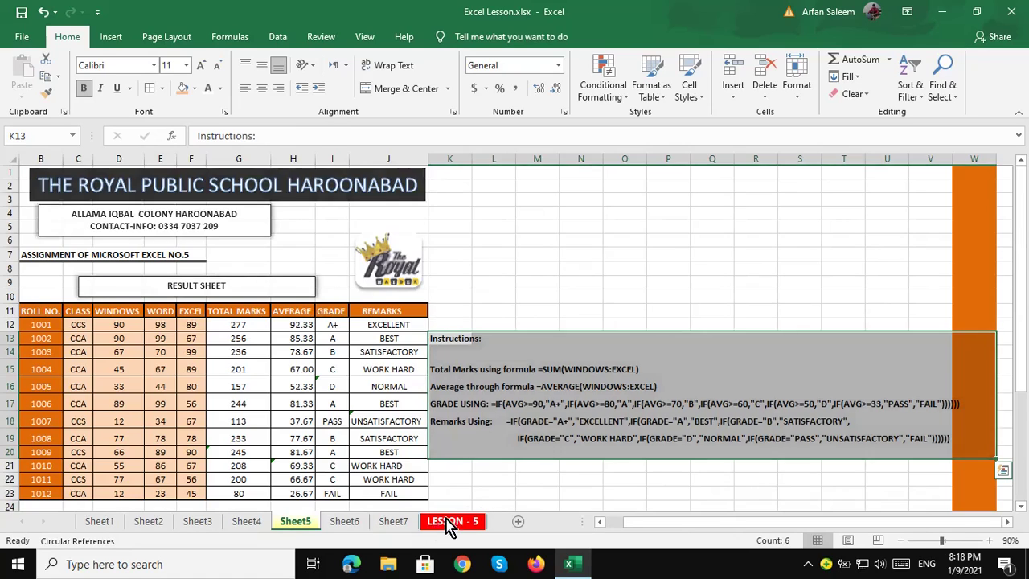
left_click(455, 521)
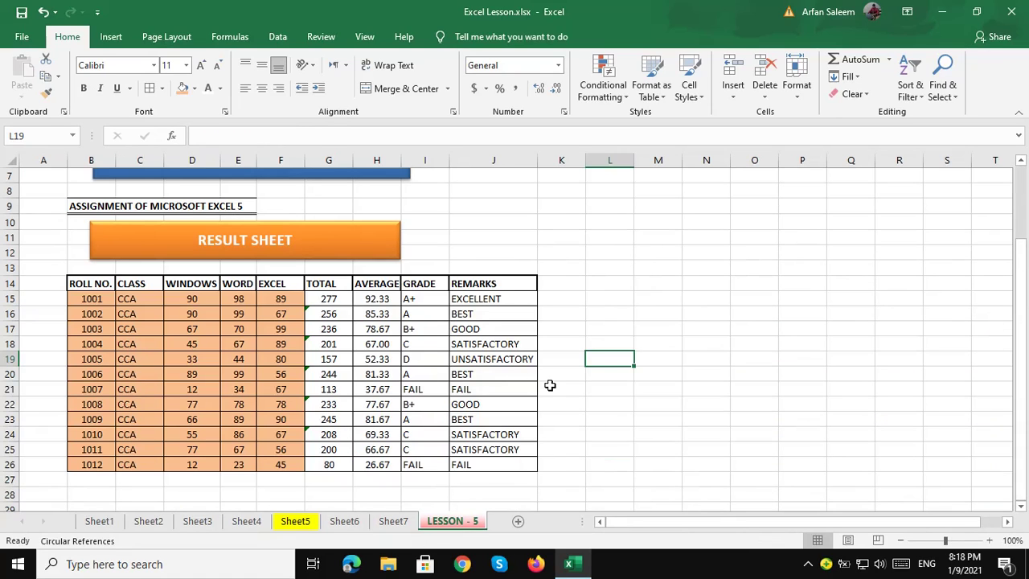